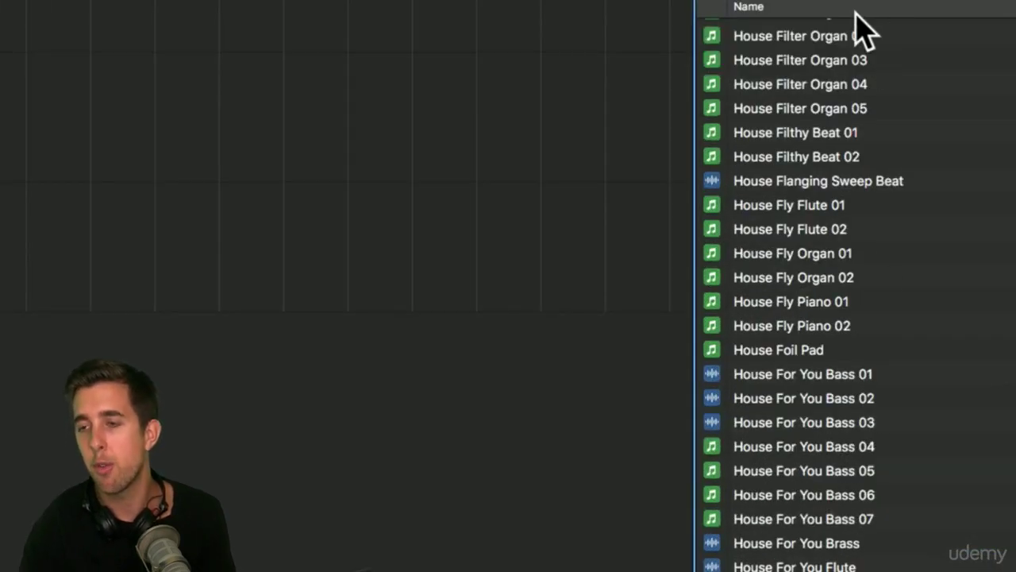
Step: Preview the House Filthy Beat 02 and House Exciter Synth 03 loops in the loop list
left_click(801, 159)
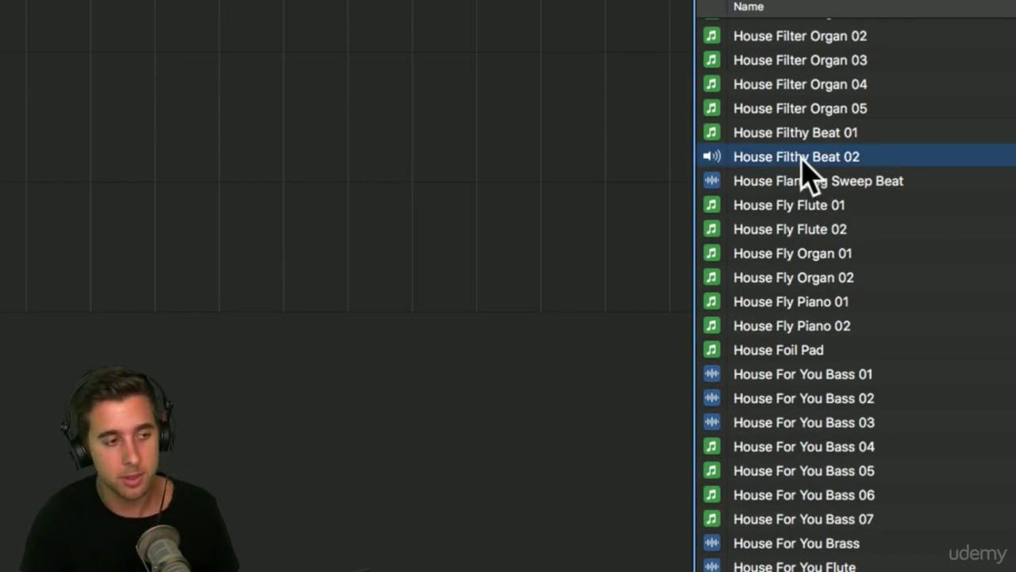
scroll(813, 12, "up", 10)
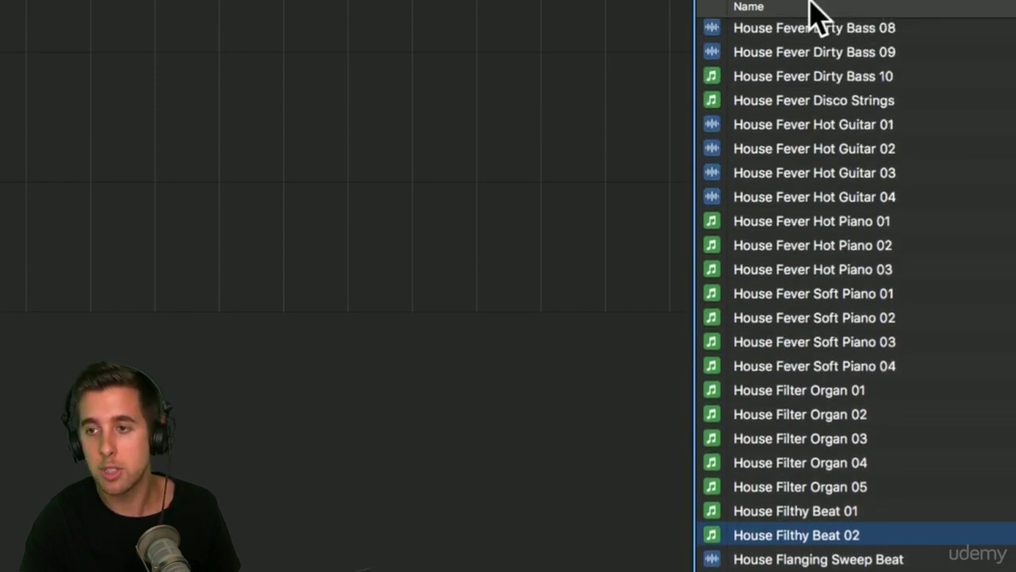
scroll(810, 9, "up", 2)
left_click(791, 72)
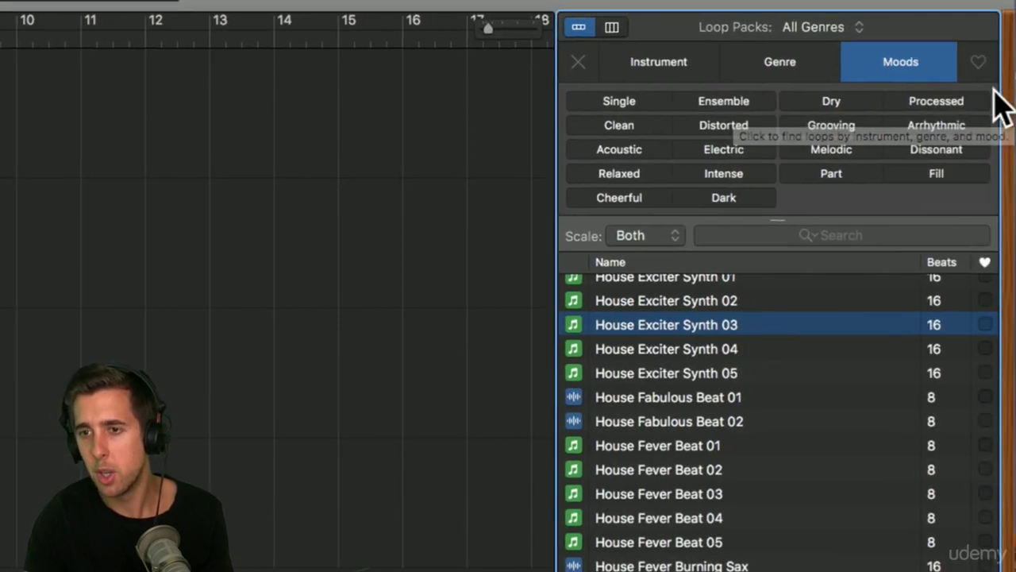
Step: Filter the loops by the Percussion instrument and preview World Bongo 03, World Bongo 02 and World Bongo 04
left_click(658, 67)
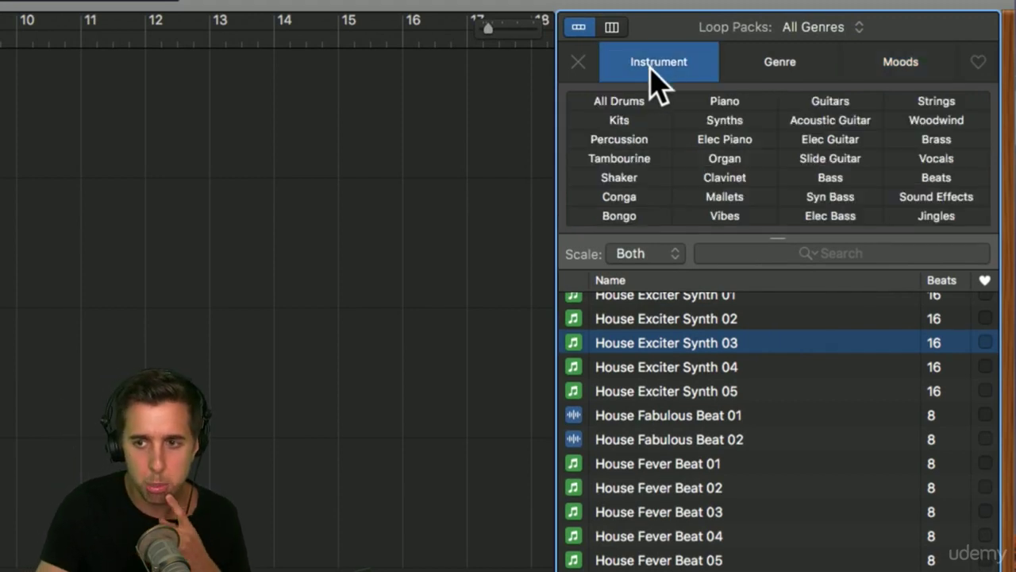
left_click(635, 142)
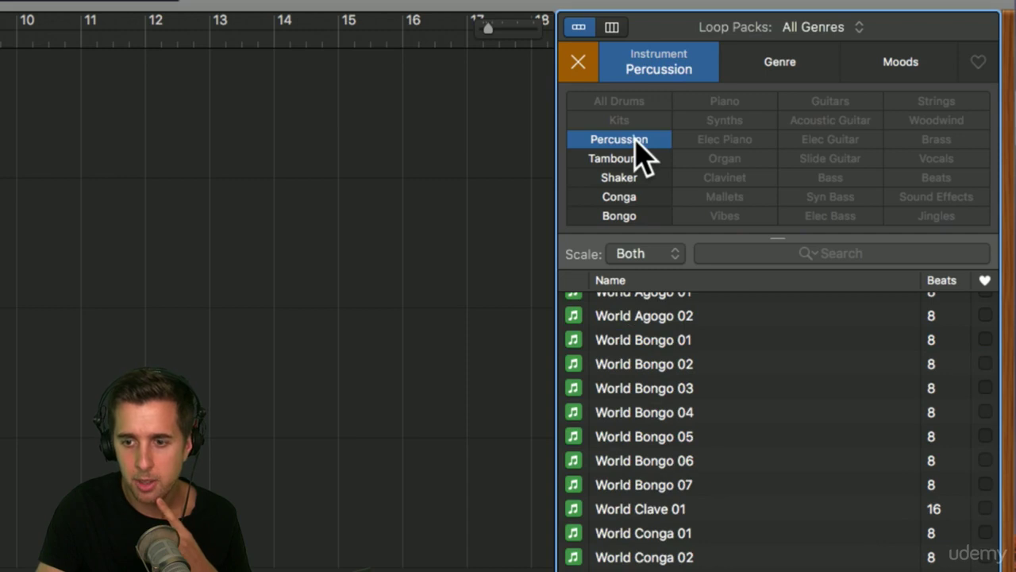
scroll(645, 369, "down", 1)
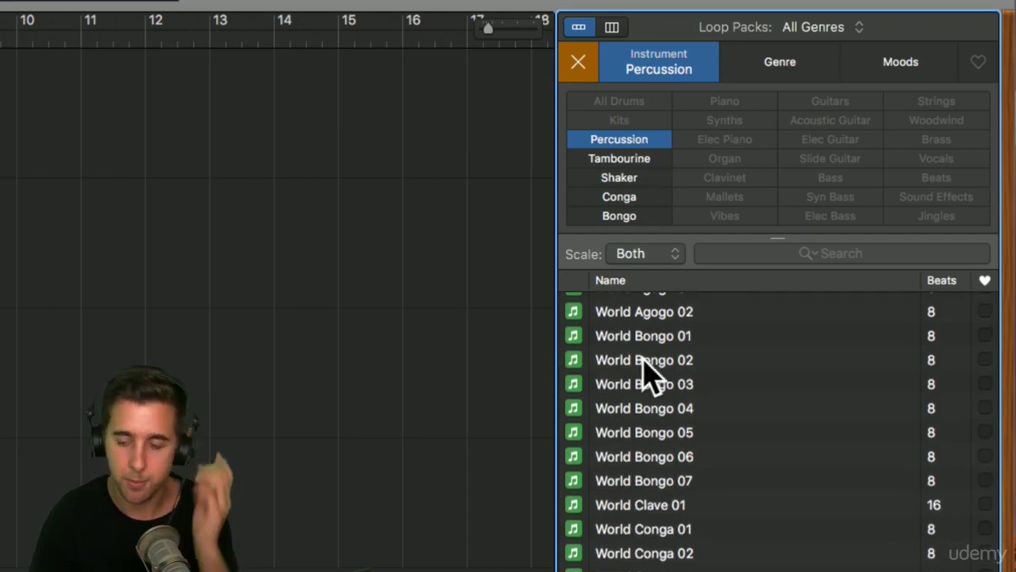
scroll(647, 381, "up", 1)
left_click(639, 389)
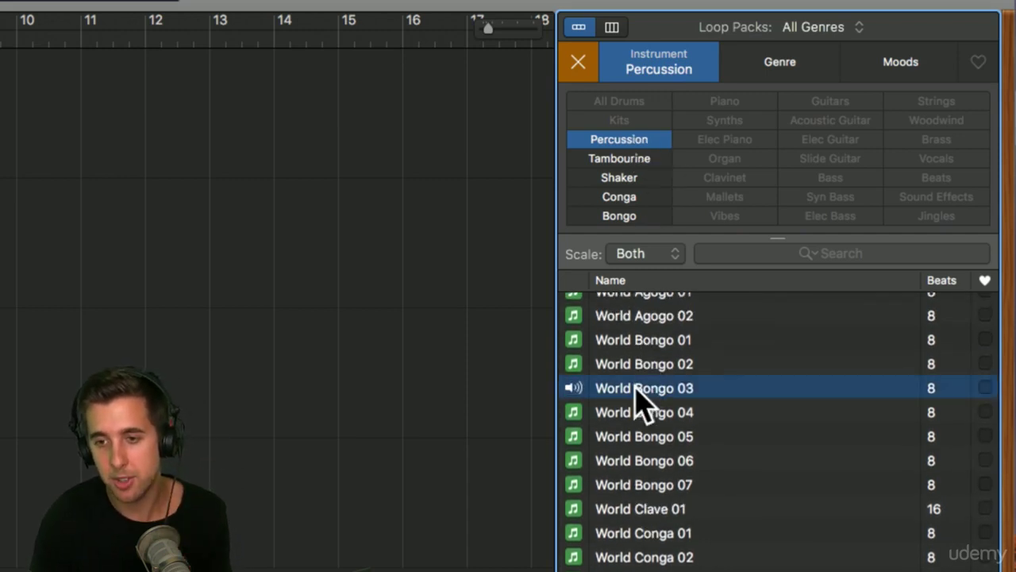
left_click(635, 364)
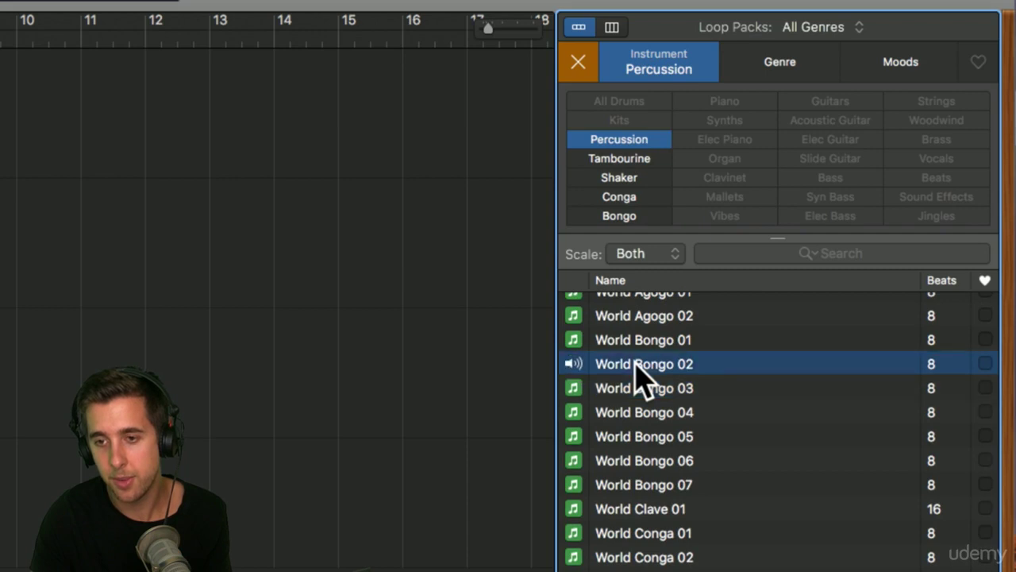
left_click(636, 412)
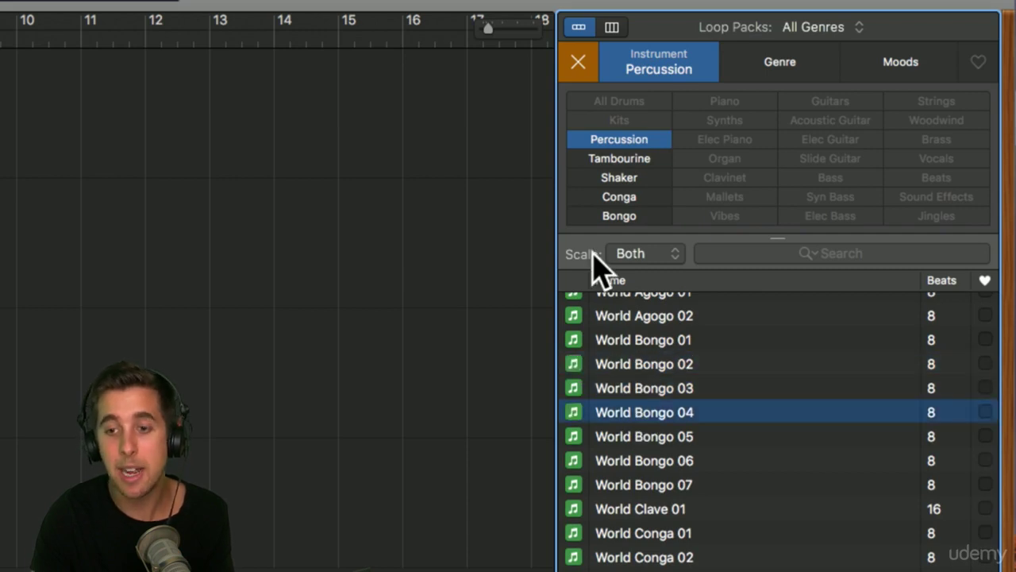
Step: Narrow the percussion loops to Tambourine, switch that filter to Shaker, and preview Remix Tambourine 03
left_click(623, 162)
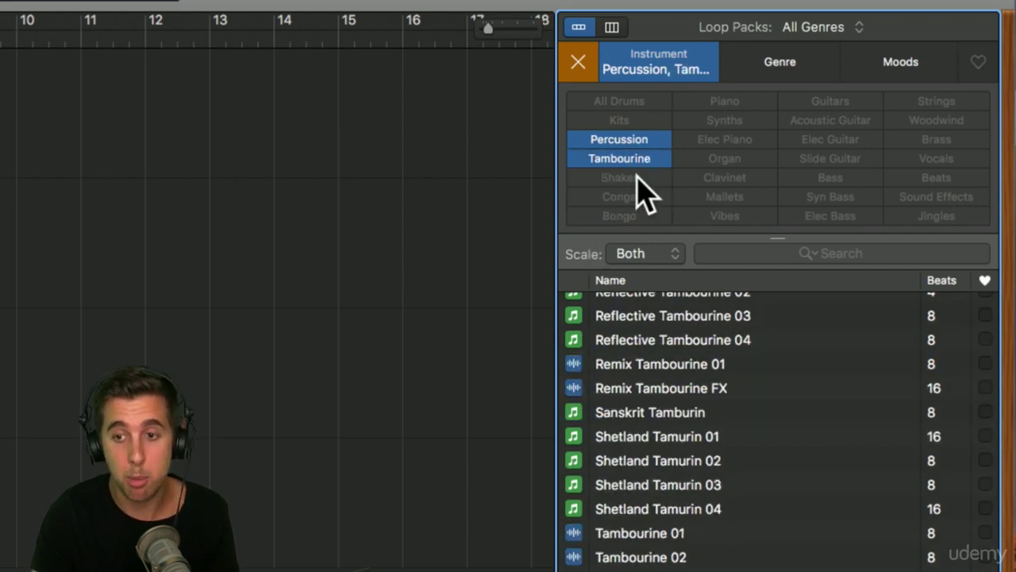
left_click(614, 163)
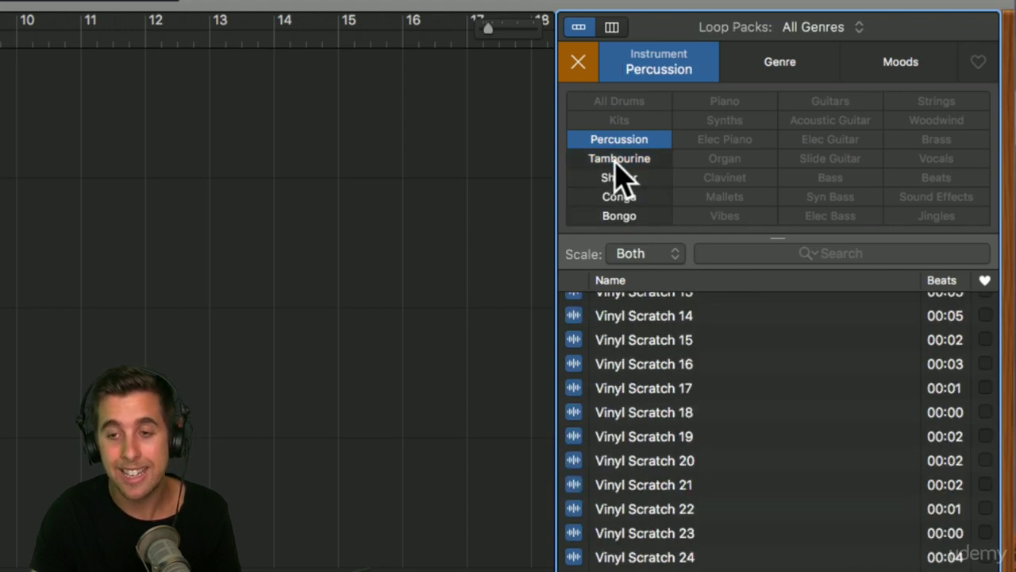
left_click(613, 162)
left_click(615, 162)
left_click(617, 176)
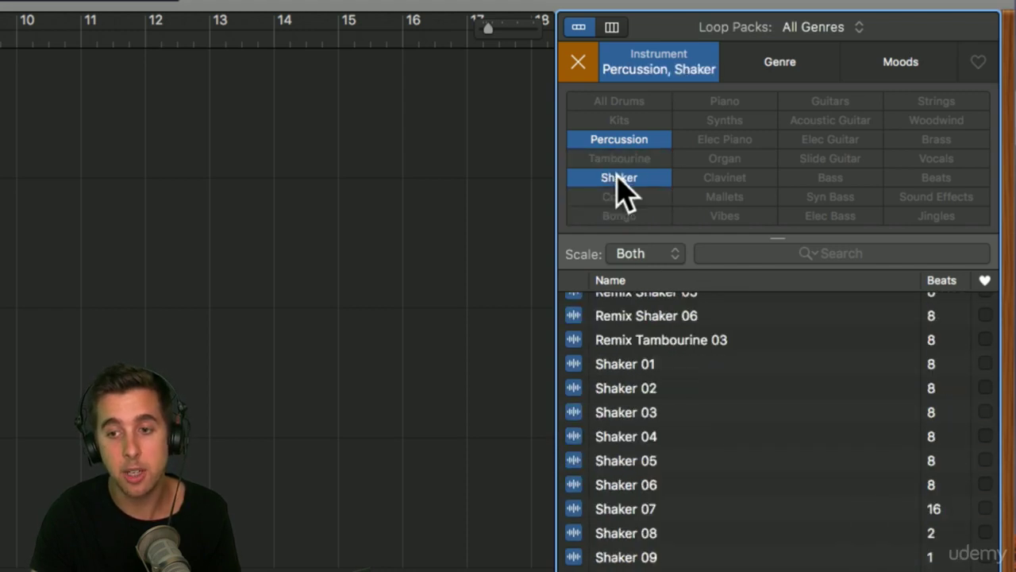
left_click(615, 338)
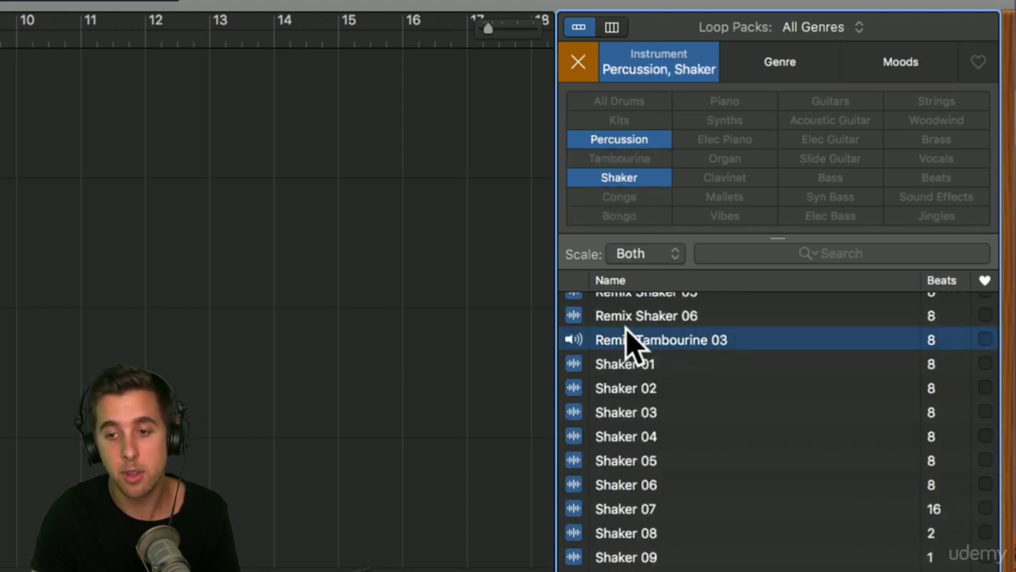
Step: Replace the Shaker filter with Conga and preview the Remix Conga Fever 09 loop
left_click(615, 177)
left_click(620, 197)
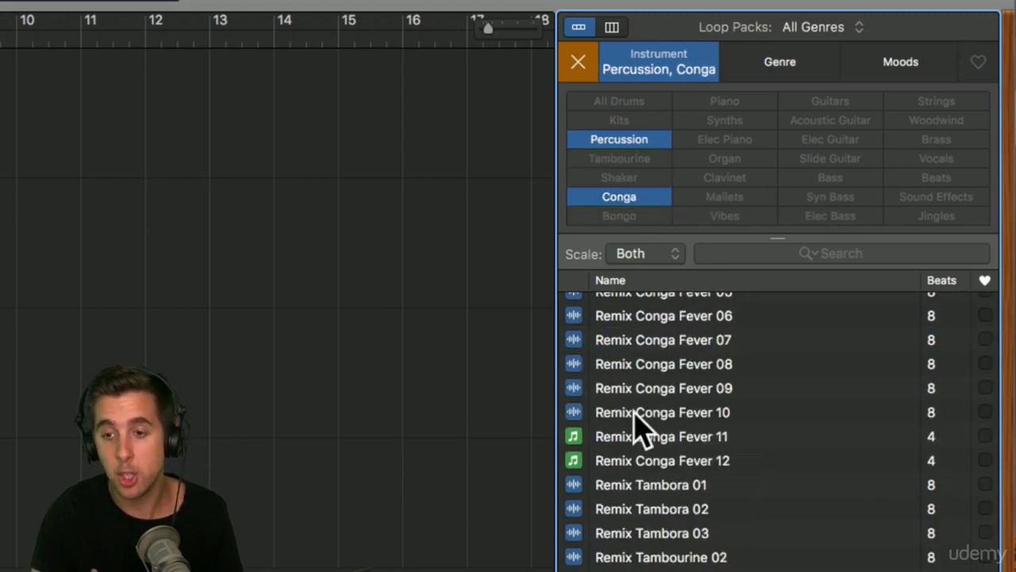
left_click(638, 389)
Step: Replace the Conga filter with Bongo, preview Persian Dayereh 04, and clear the Bongo and Percussion filters
left_click(619, 199)
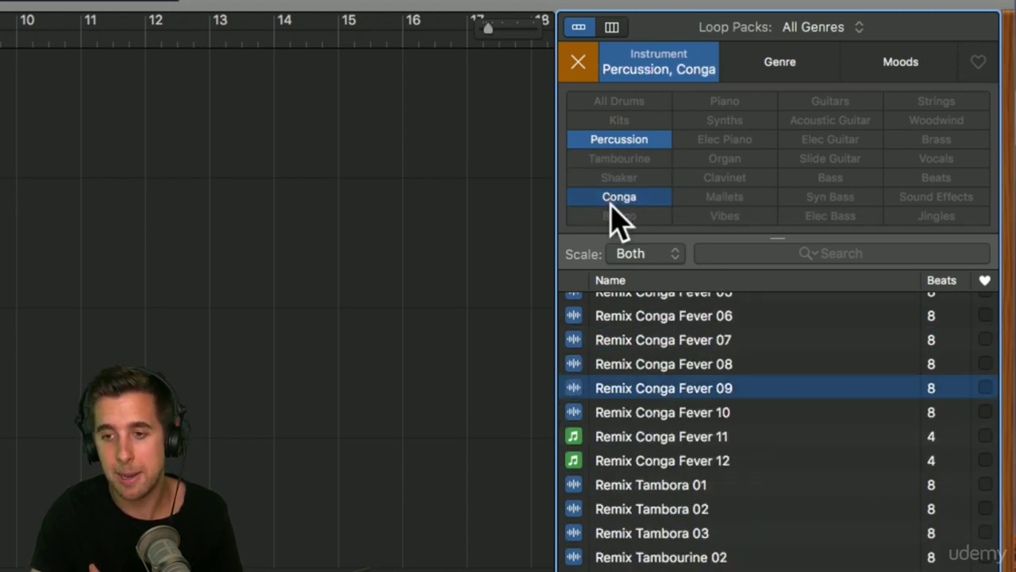
left_click(620, 216)
left_click(631, 363)
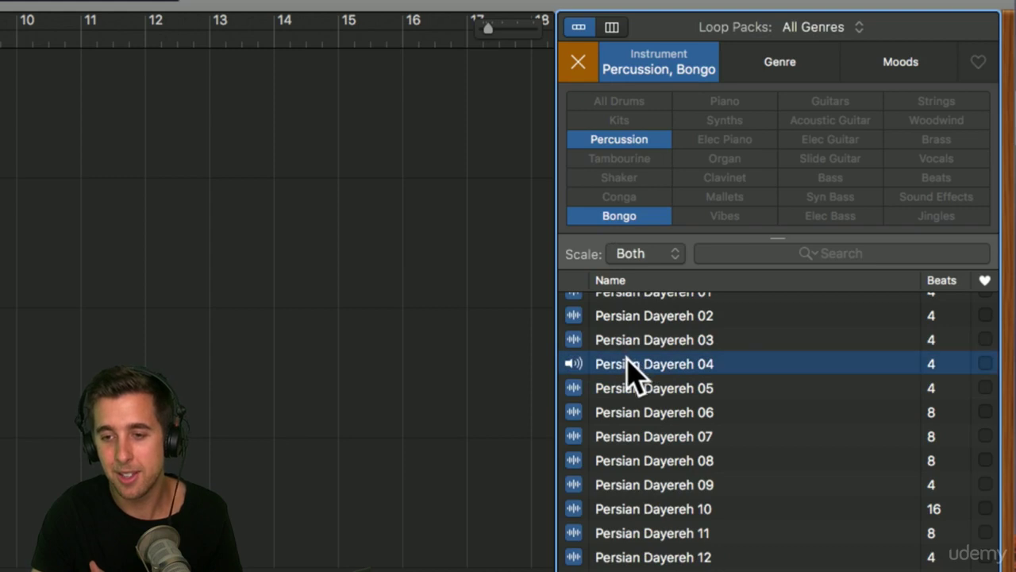
left_click(618, 216)
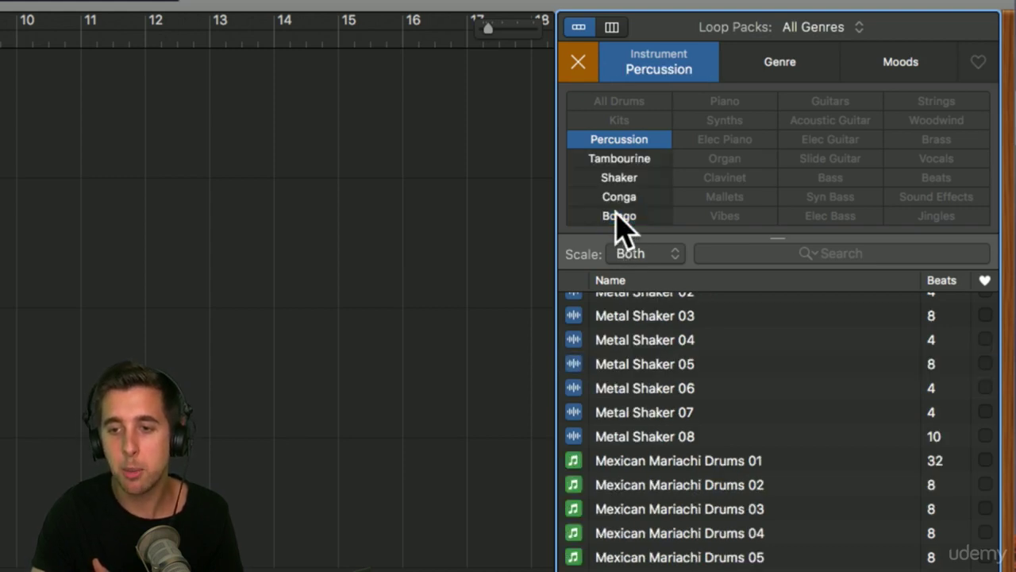
left_click(618, 141)
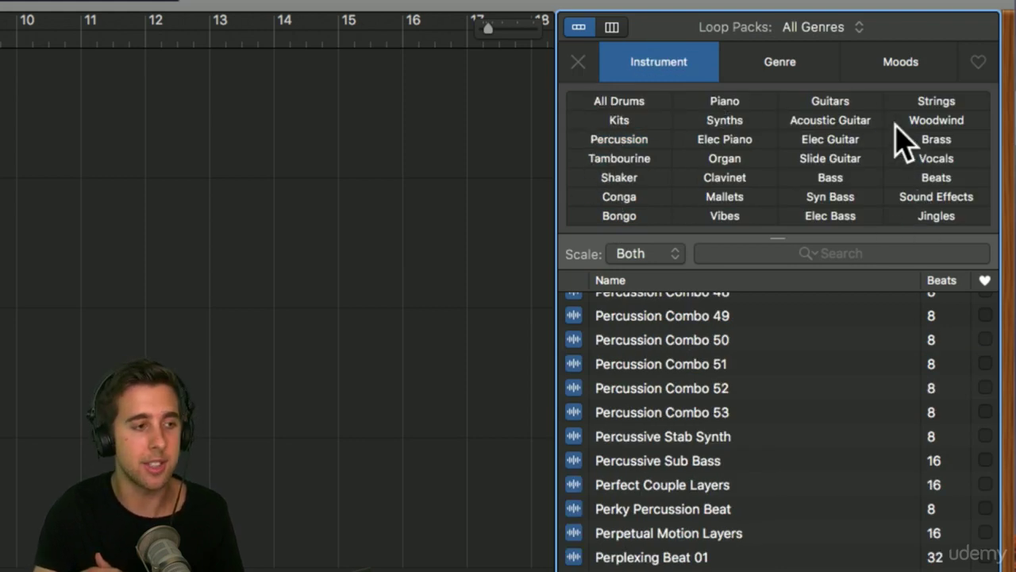
Step: Filter the loops by the Piano instrument and preview Southern Rock Piano 09, Southern Rock Piano 10 and Top Down Piano
left_click(715, 102)
left_click(631, 312)
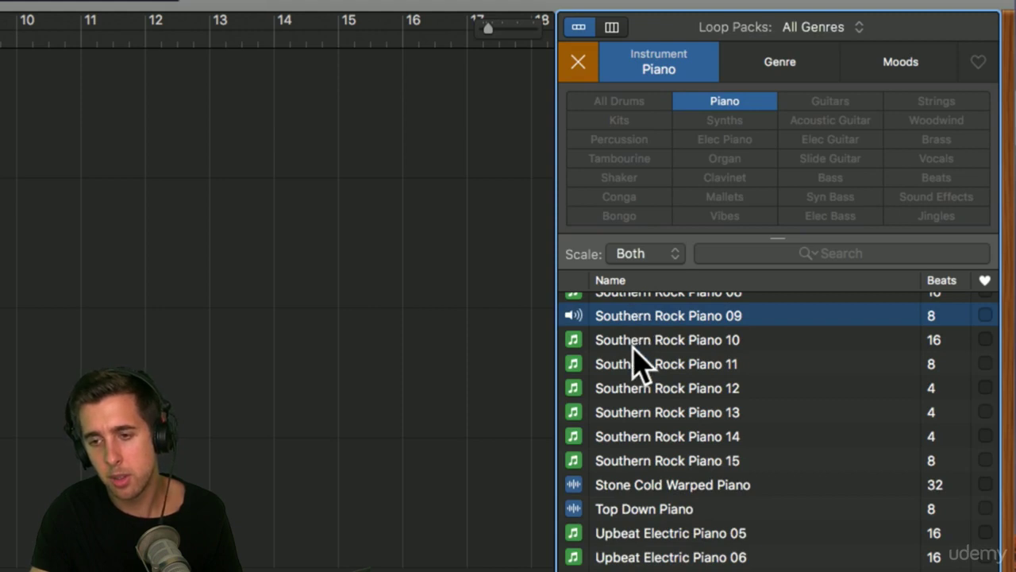
left_click(636, 343)
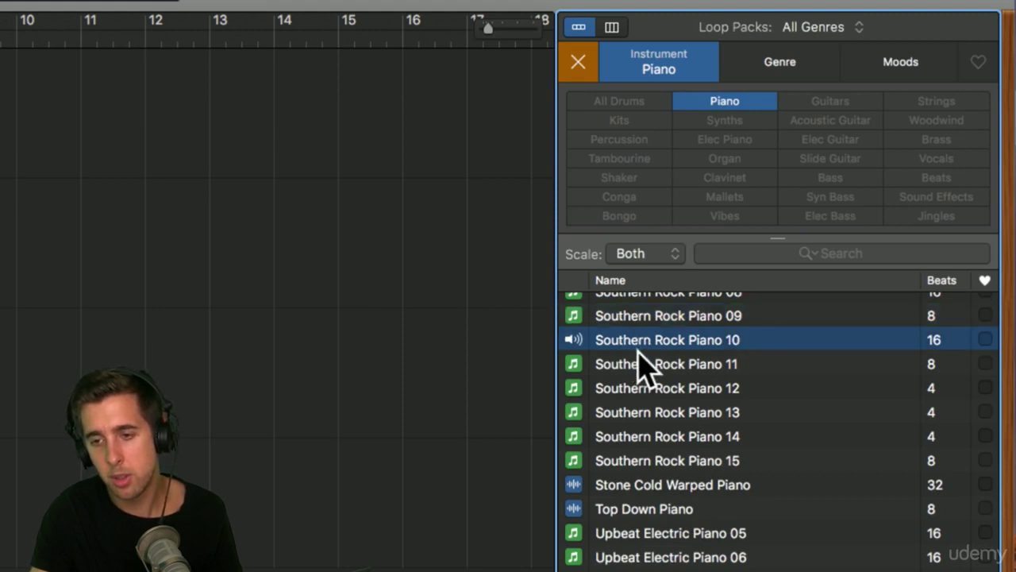
left_click(647, 511)
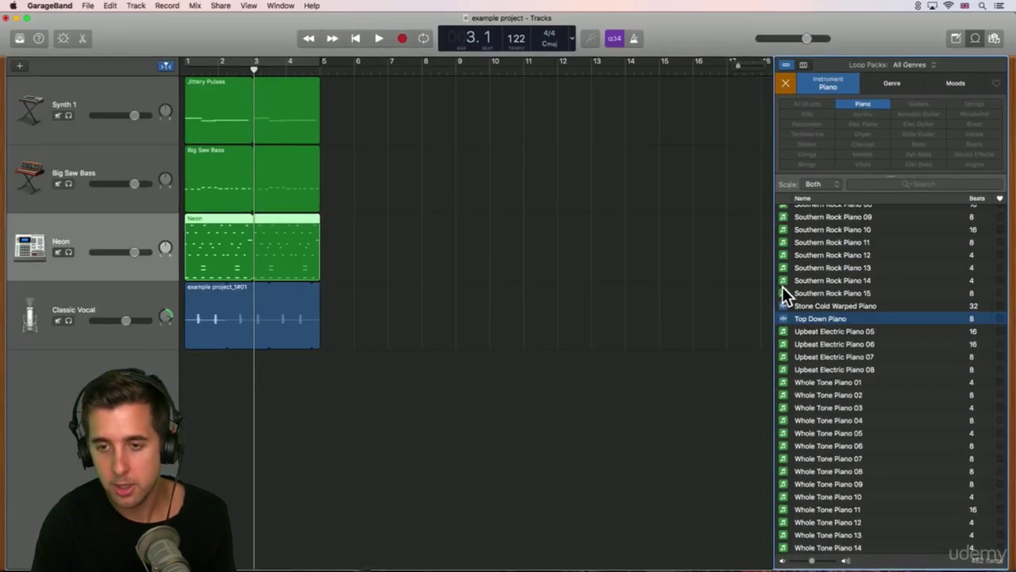
Step: Add the Southern Rock Piano 15 and Top Down Piano loops at bar 7, each on its own new track below Classic Vocal
left_click(817, 292)
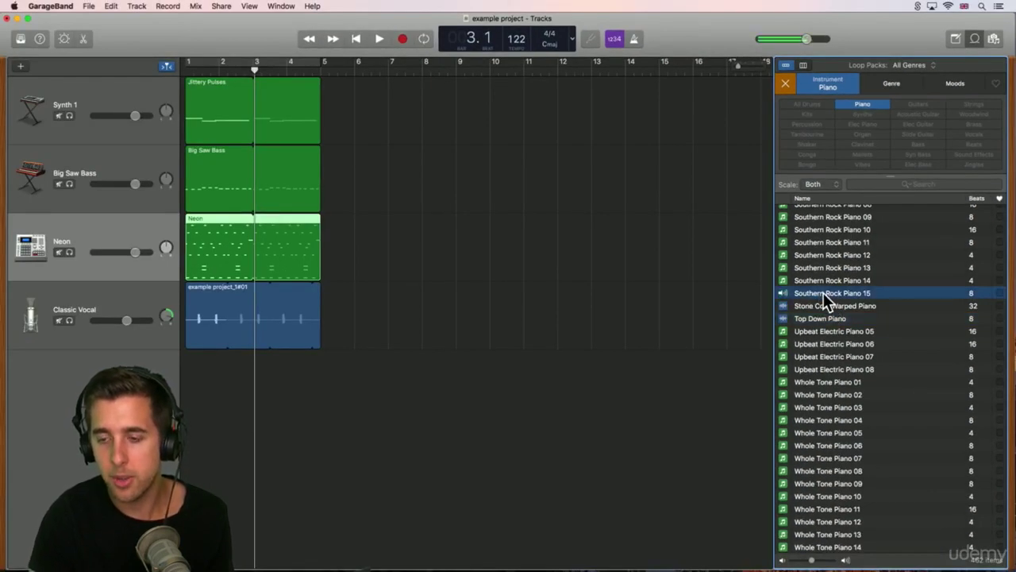
left_click_drag(823, 292, 336, 379)
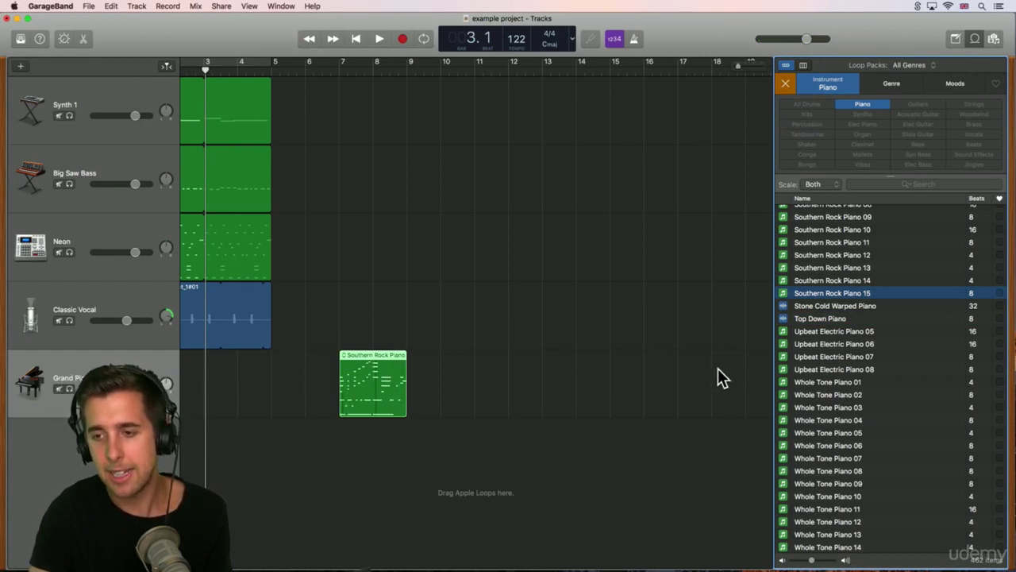
left_click(818, 321)
left_click_drag(821, 317, 370, 422)
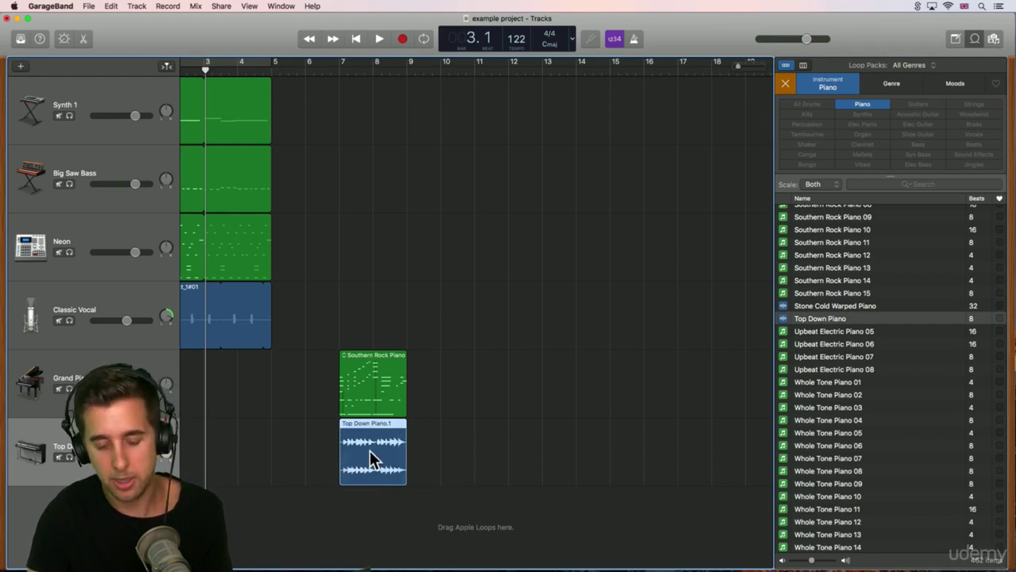
Step: Delete the Southern Rock Piano and Top Down Piano regions together with their two tracks
left_click(392, 447)
left_click(342, 388, "shift")
key("Delete")
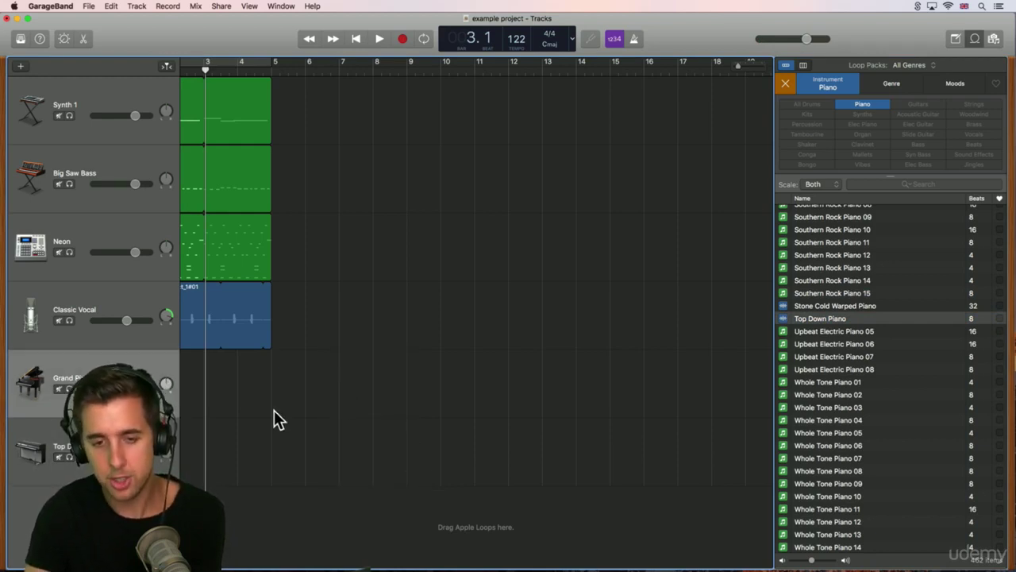
key("super+BackSpace")
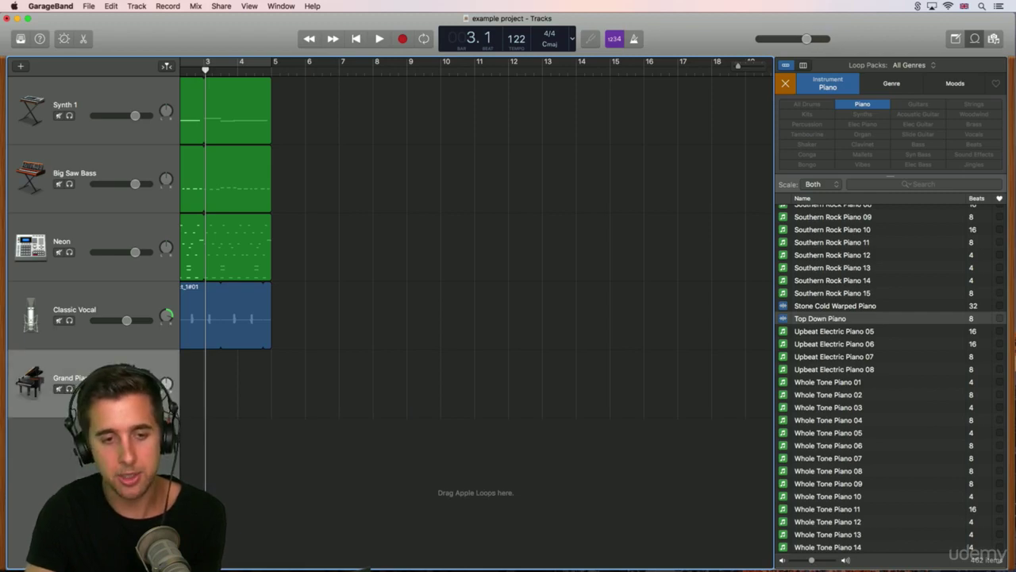
key("super+BackSpace")
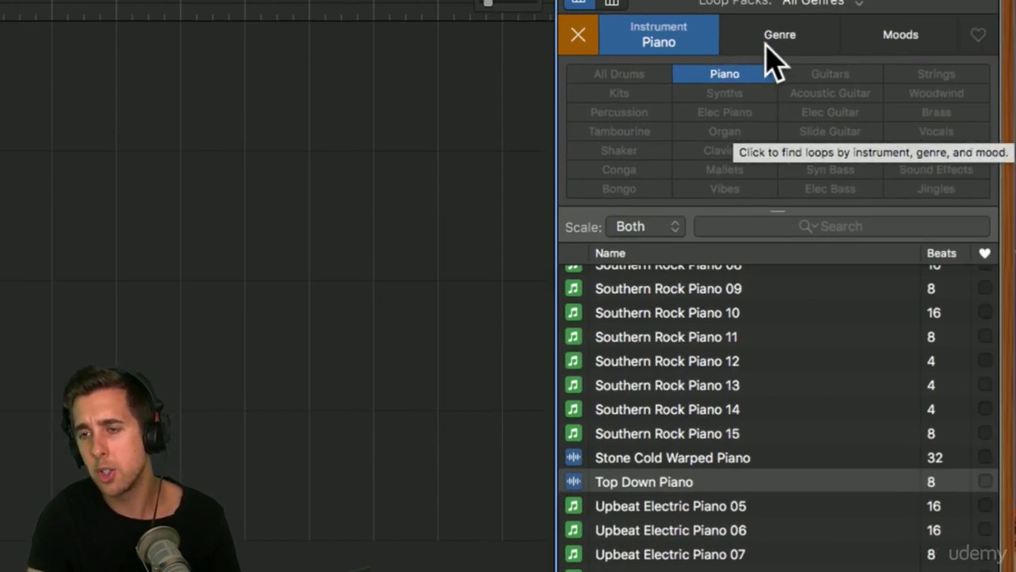
Step: Clear the Piano filter, filter the loops by the Chillwave genre, and preview Syncopated Kick Beat 01 and Tape Loop Vox
left_click(725, 74)
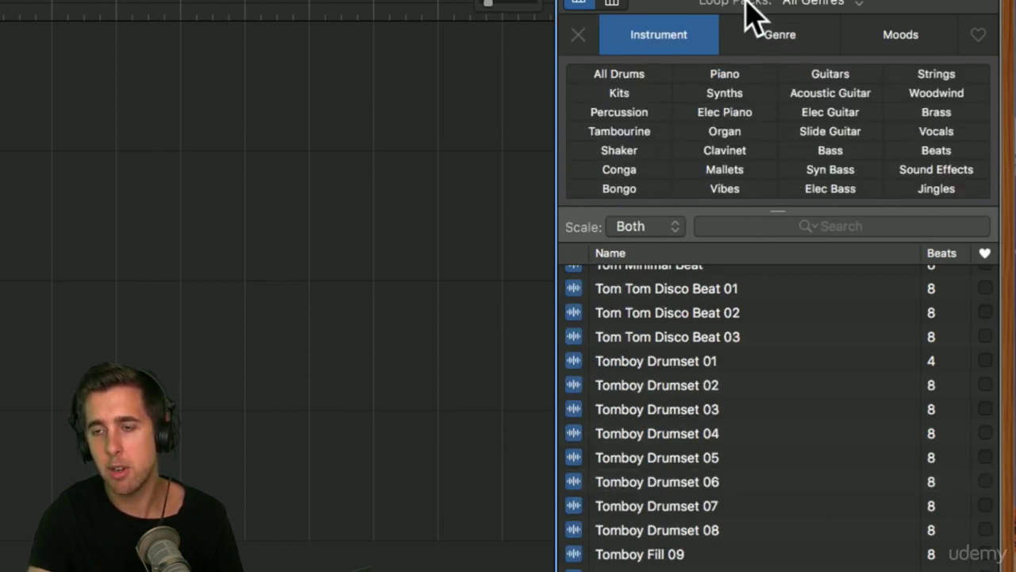
left_click(773, 43)
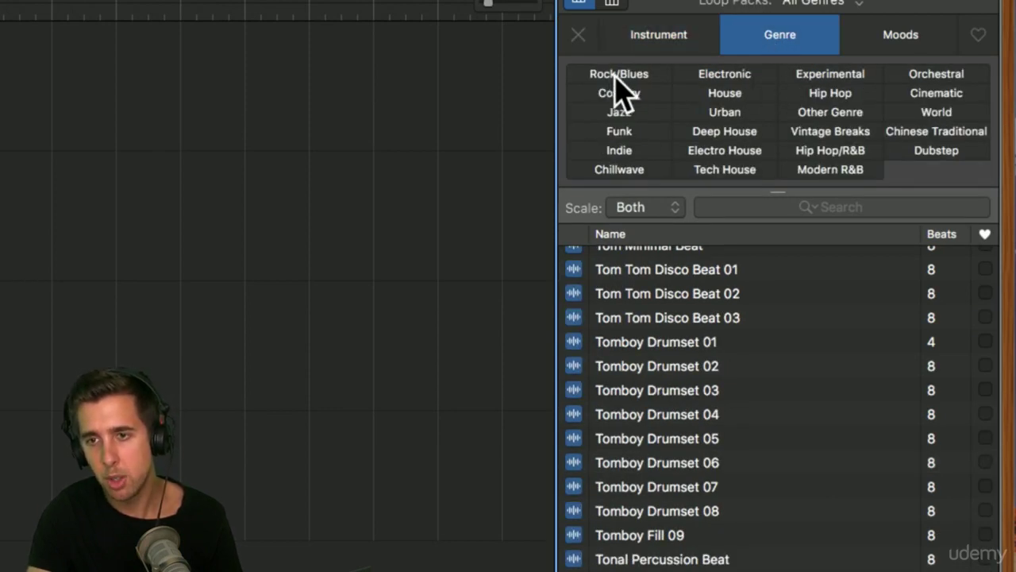
left_click(620, 171)
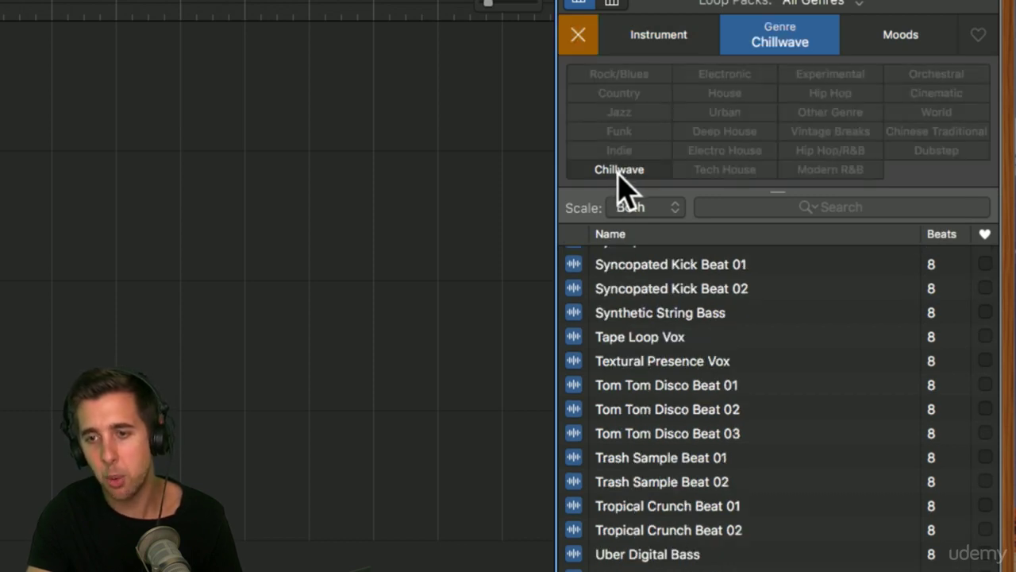
left_click(661, 266)
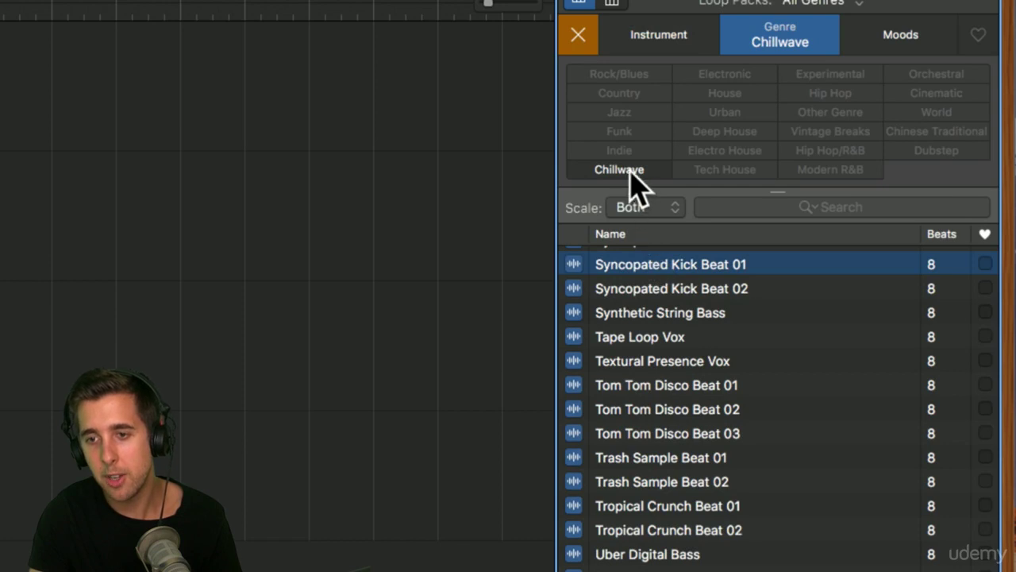
left_click(647, 337)
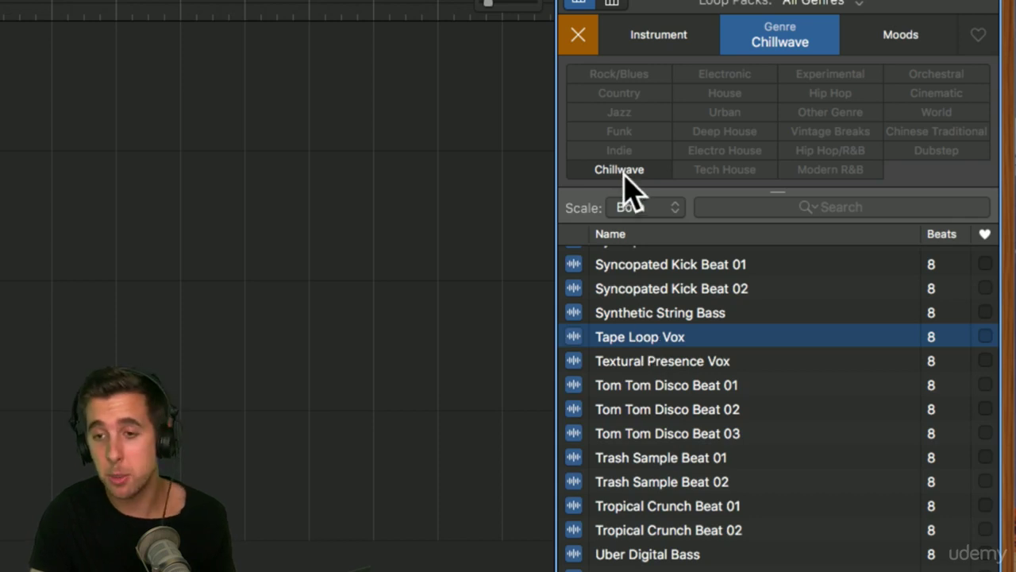
Step: Switch from the genre filter to the Electric mood and preview the Tasty Rhythm Synth loop
left_click(896, 34)
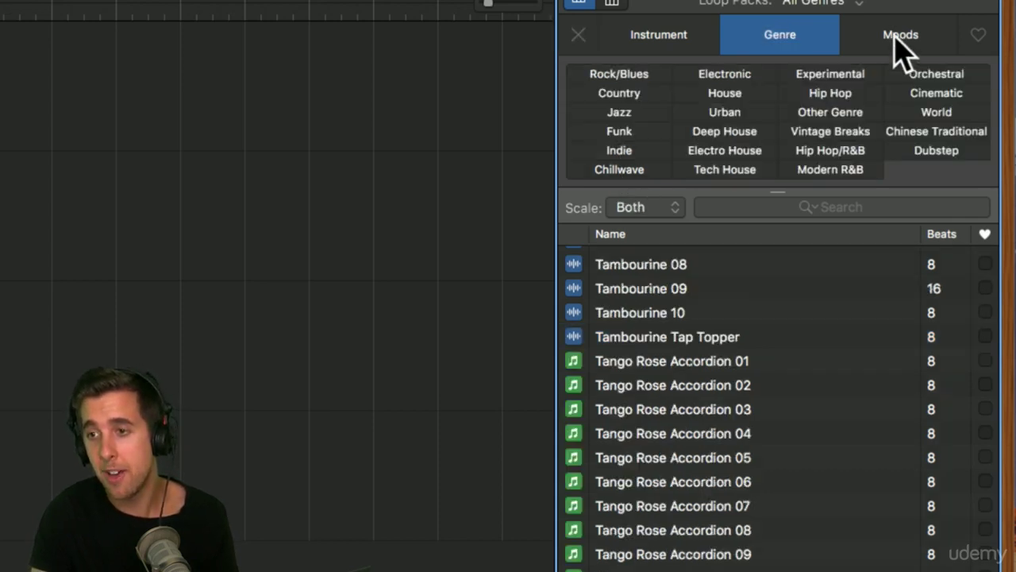
left_click(724, 126)
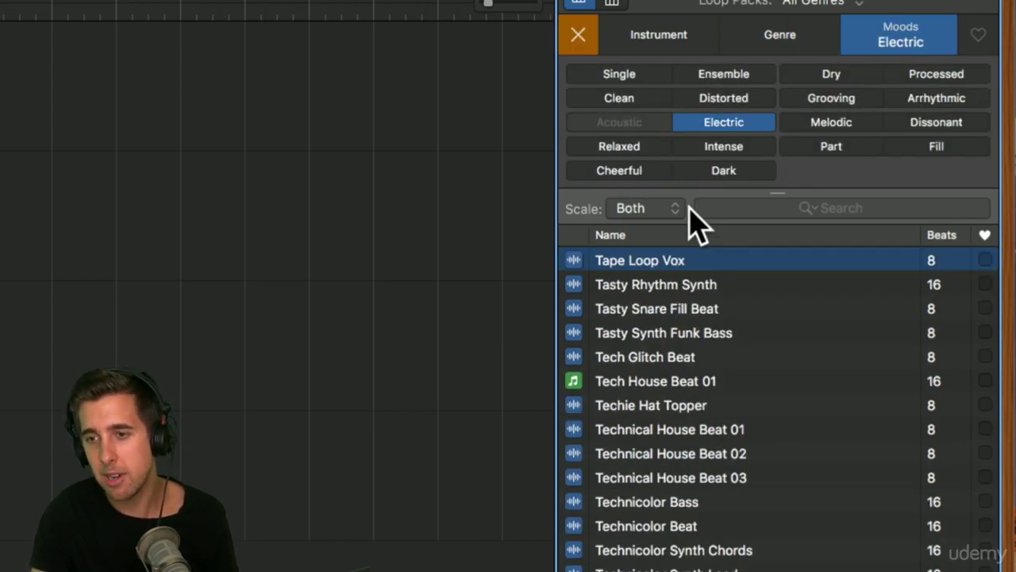
left_click(642, 287)
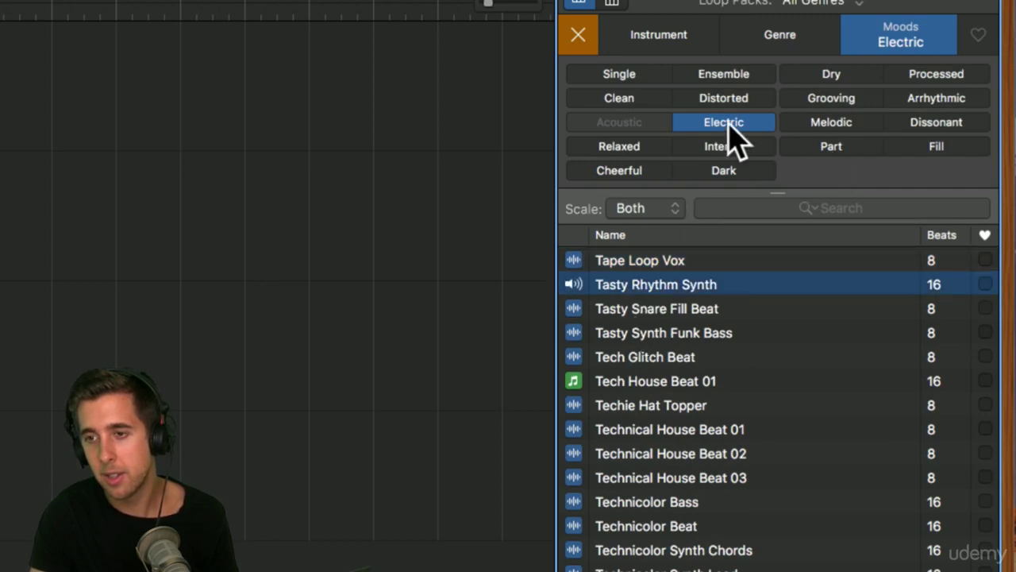
Step: Filter the loops by the Relaxed mood and preview World Rock Drumset 05, adding the Dark mood to preview Upright Funk Bass 30
left_click(617, 151)
left_click(656, 337)
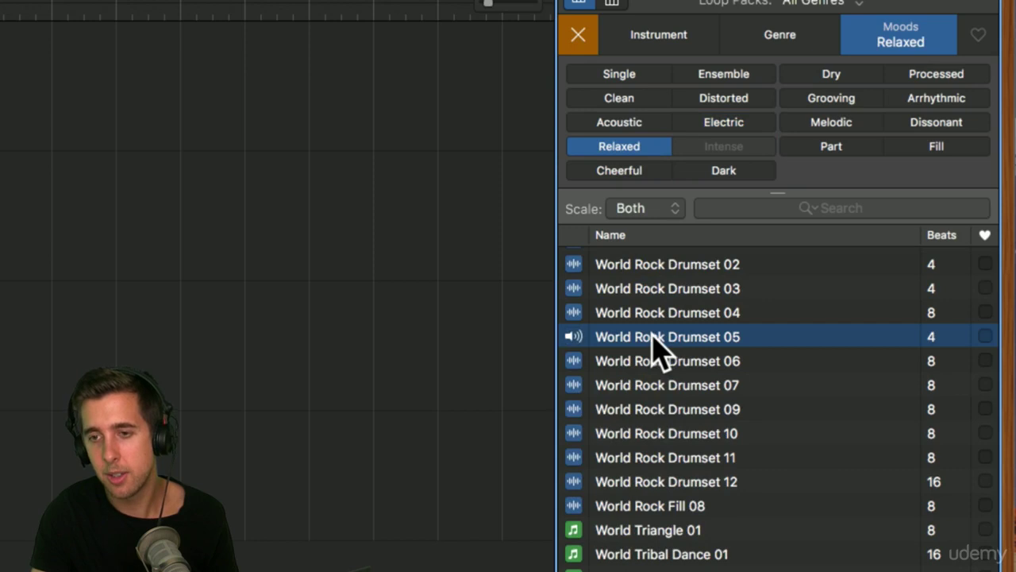
left_click(716, 173)
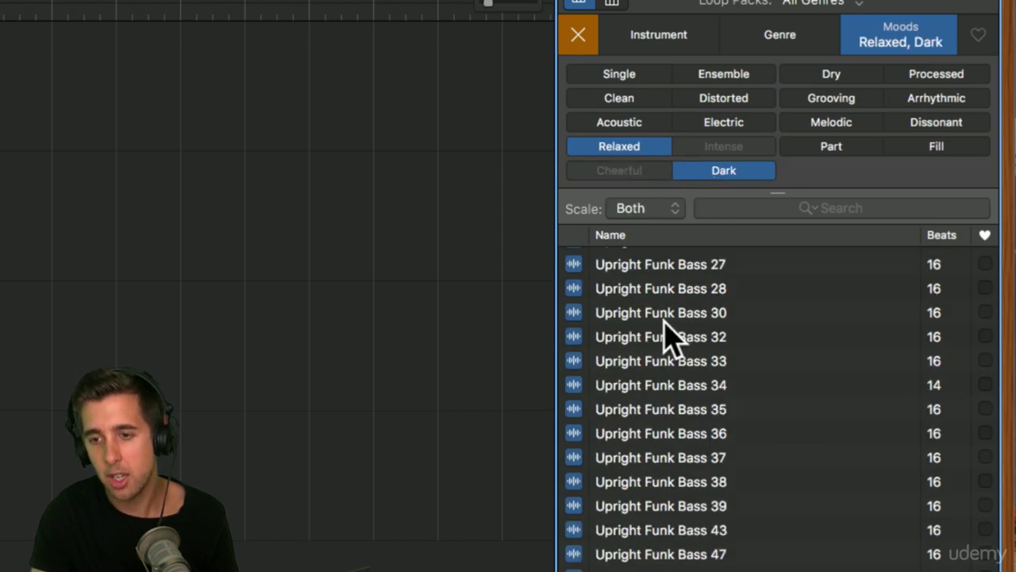
left_click(659, 316)
left_click(657, 317)
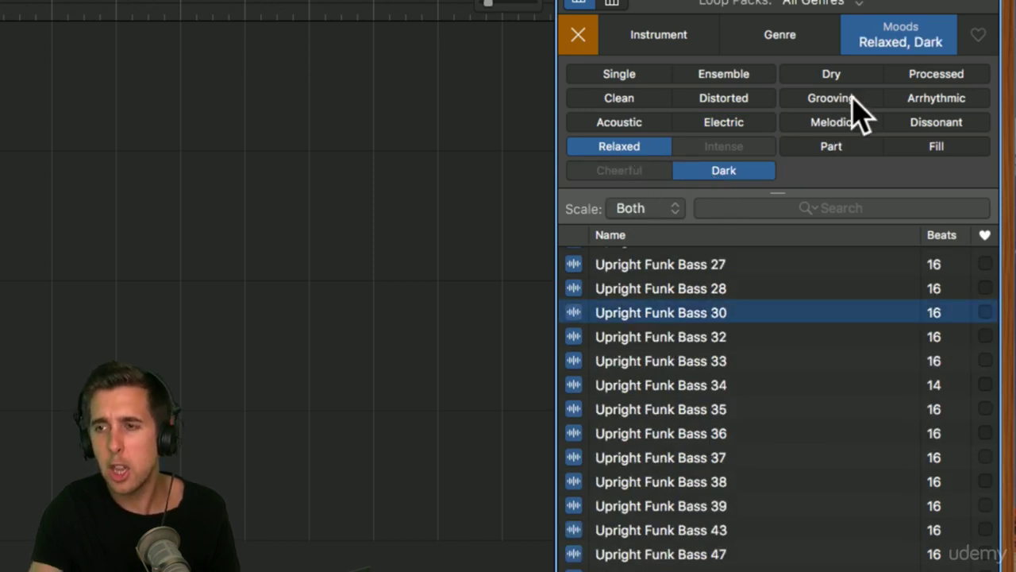
Step: Clear the Relaxed and Dark mood filters and view the available loop packs, leaving All Genres selected
left_click(594, 36)
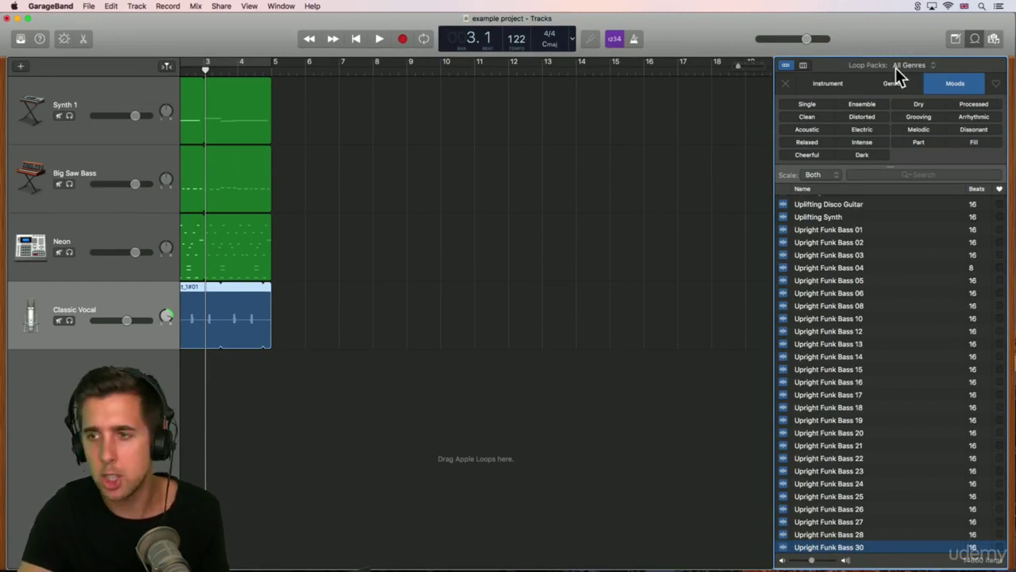
left_click(928, 67)
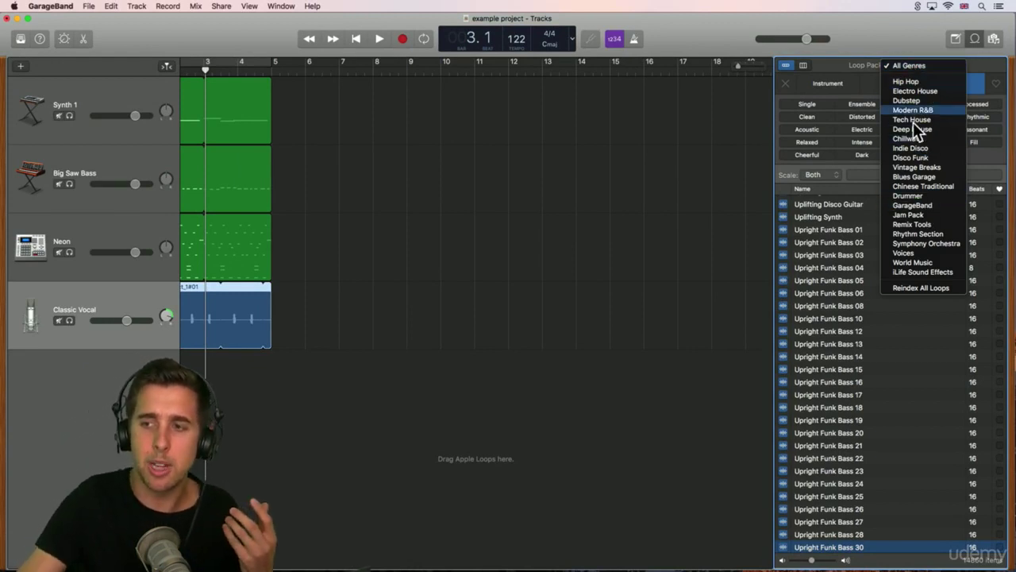
left_click(902, 36)
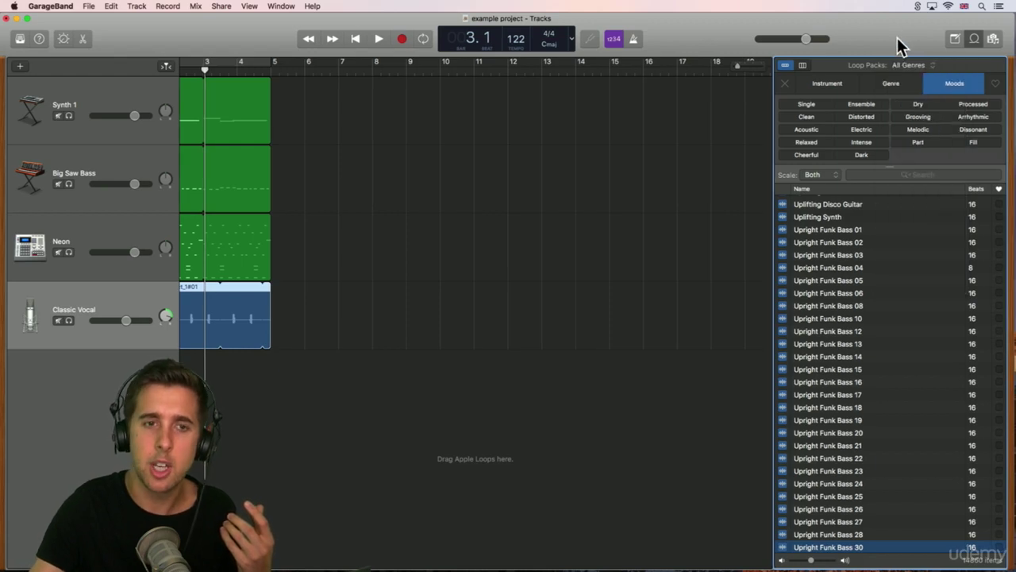
Step: Check the Sound Library options for downloading essential or all available sounds
left_click(41, 6)
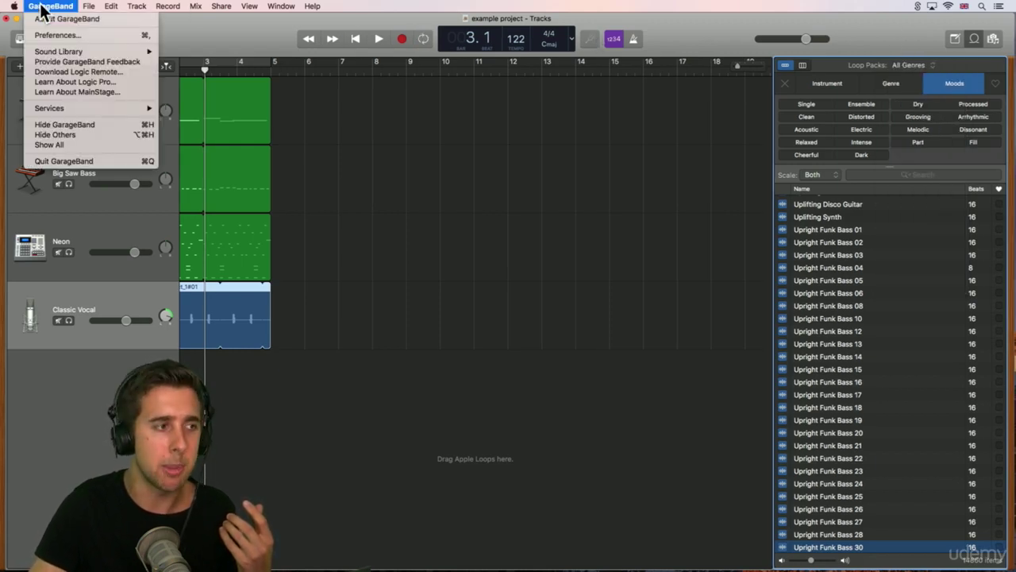
mouse_move(76, 50)
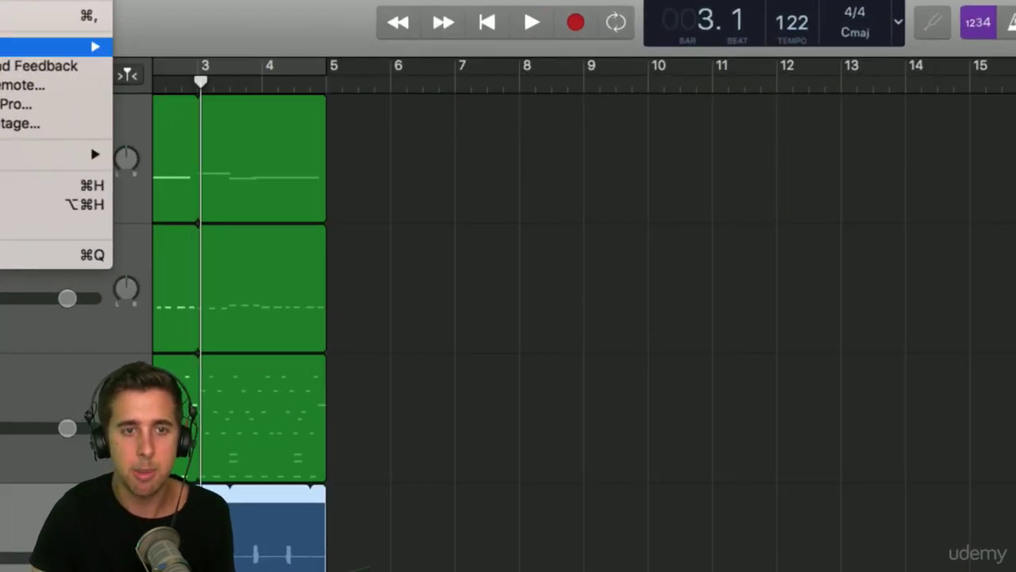
mouse_move(92, 48)
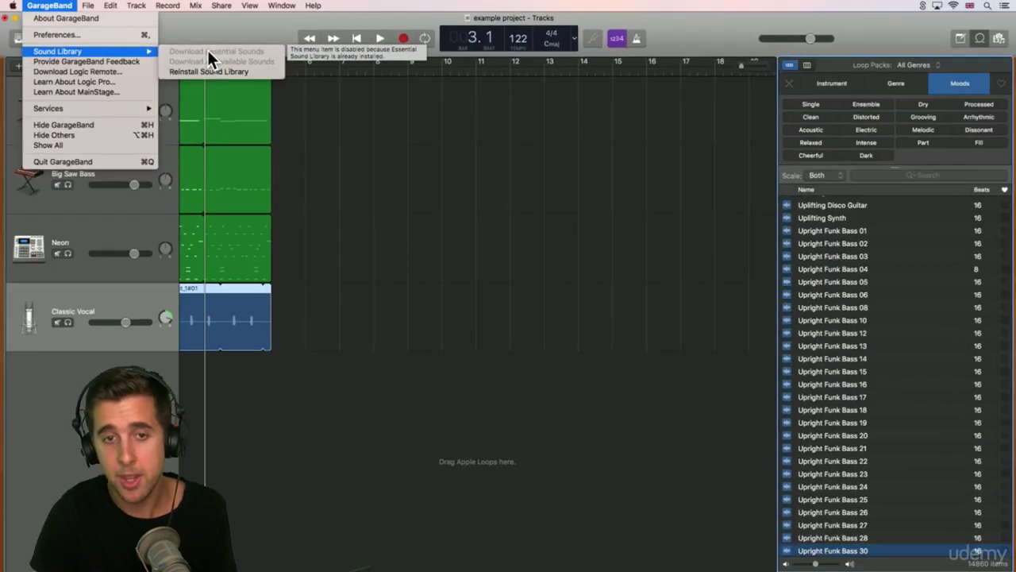
left_click(49, 5)
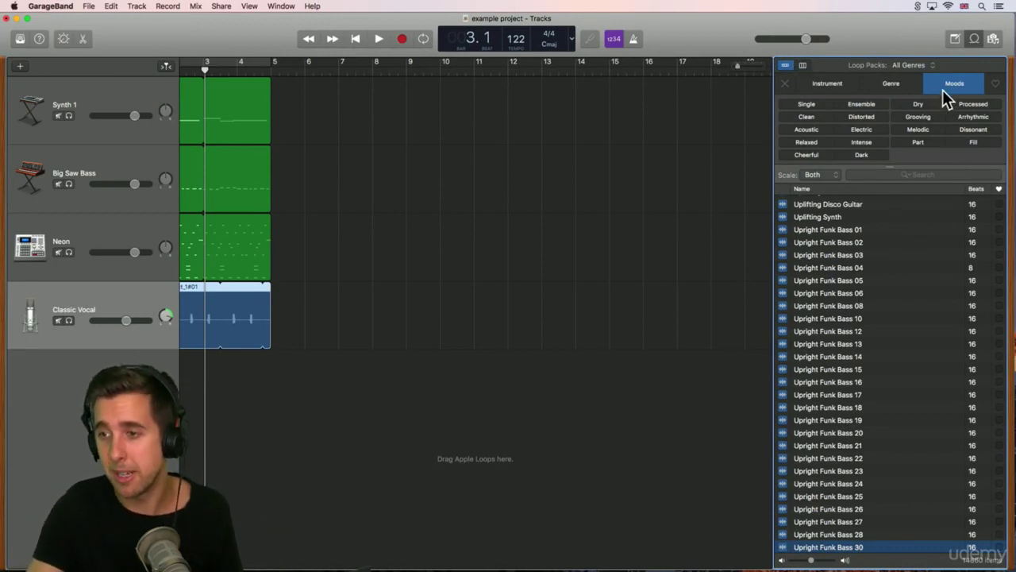
Step: View the loop browser as columns, look through the All category's keywords, and return to the filter button view
left_click(800, 67)
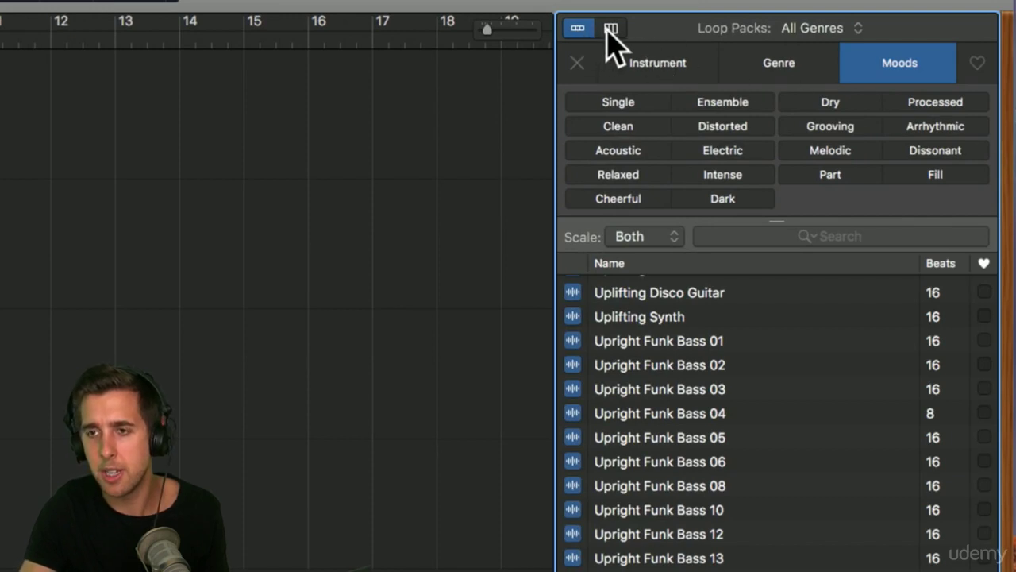
left_click(611, 30)
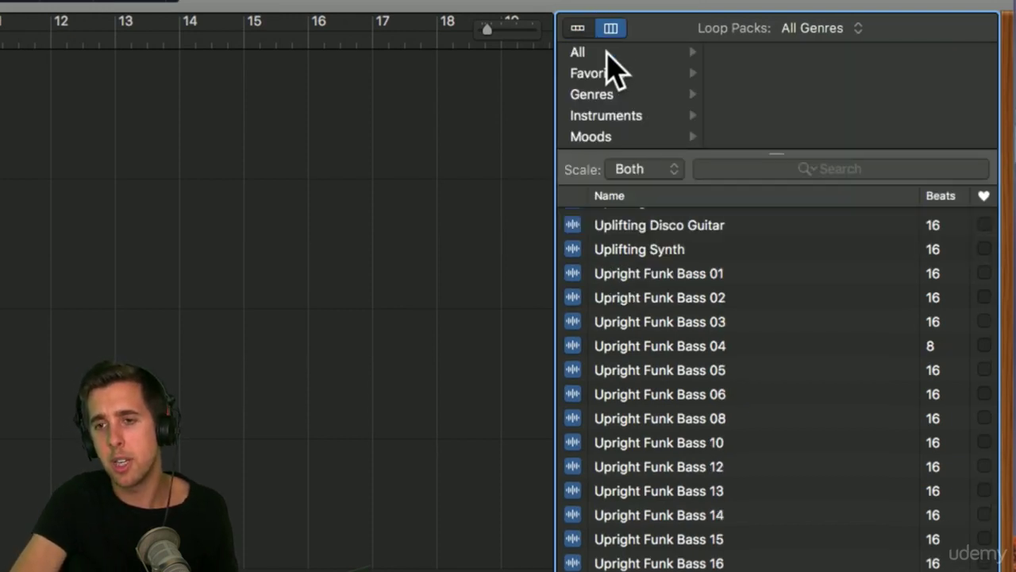
left_click(609, 51)
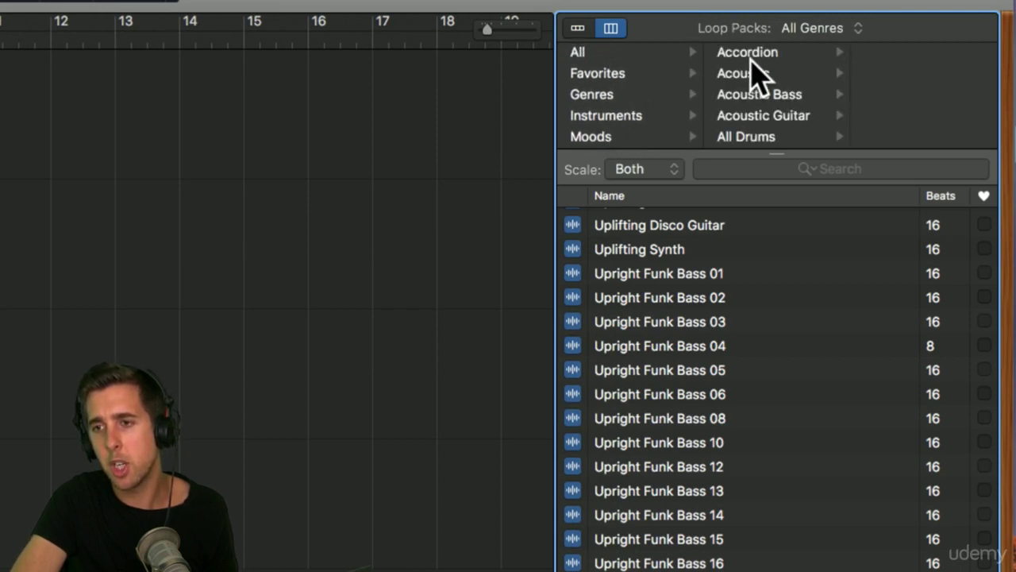
scroll(755, 129, "down", 5)
scroll(755, 129, "up", 5)
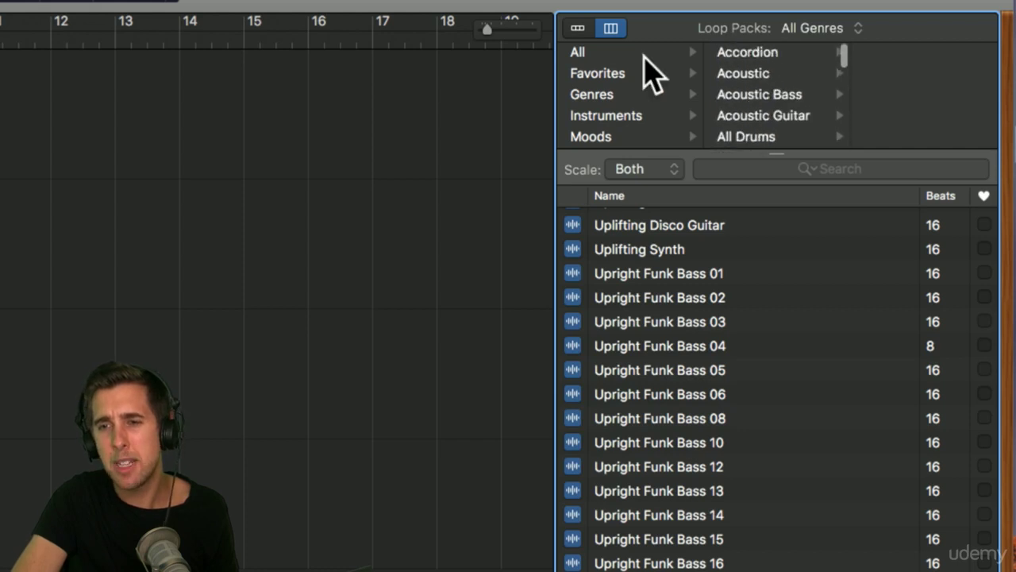
left_click(577, 30)
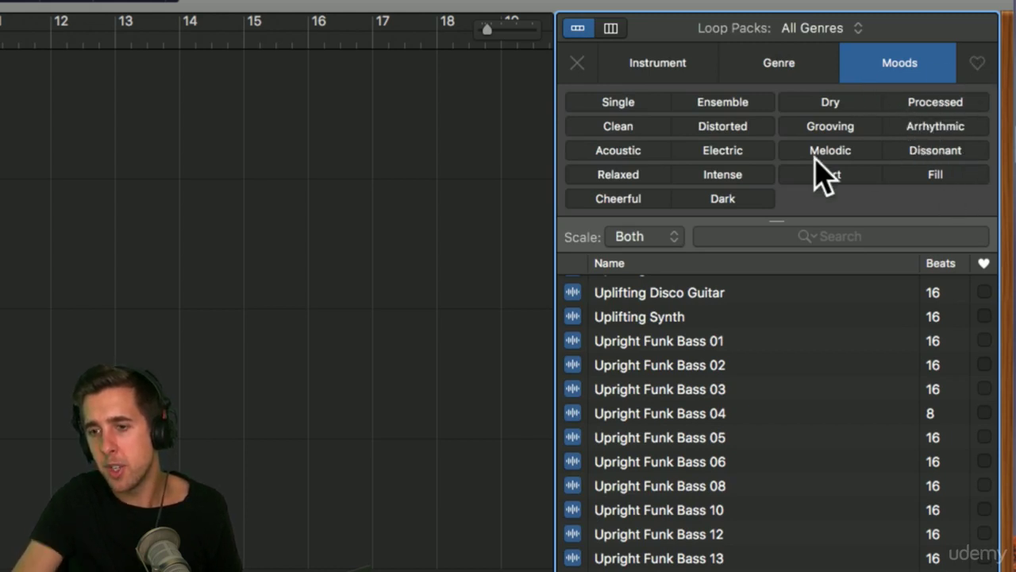
Step: Preview the Uplifting Disco Guitar loop, mark it as a favorite, and show only favorite loops
left_click(689, 295)
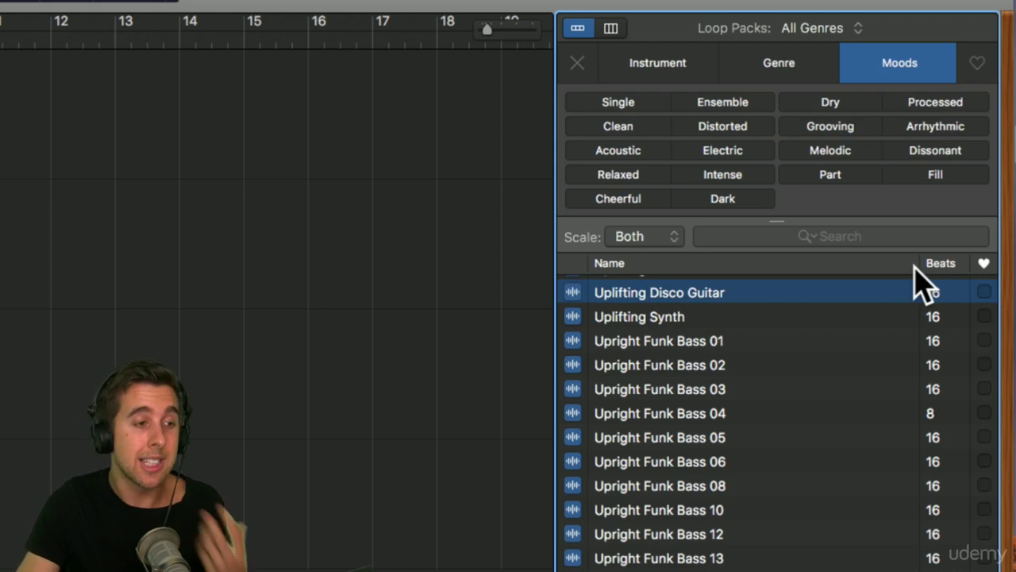
left_click(632, 295)
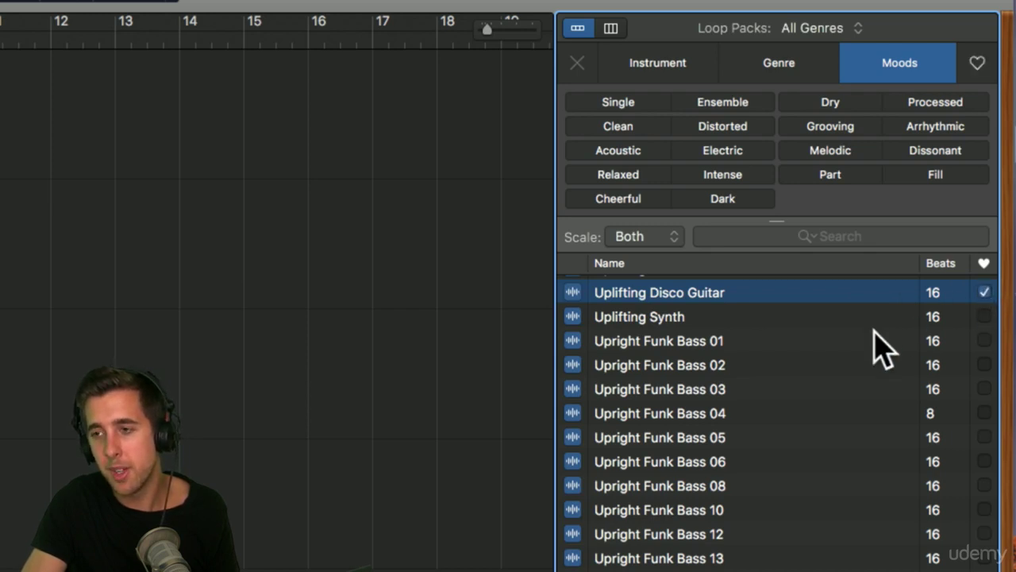
left_click(976, 63)
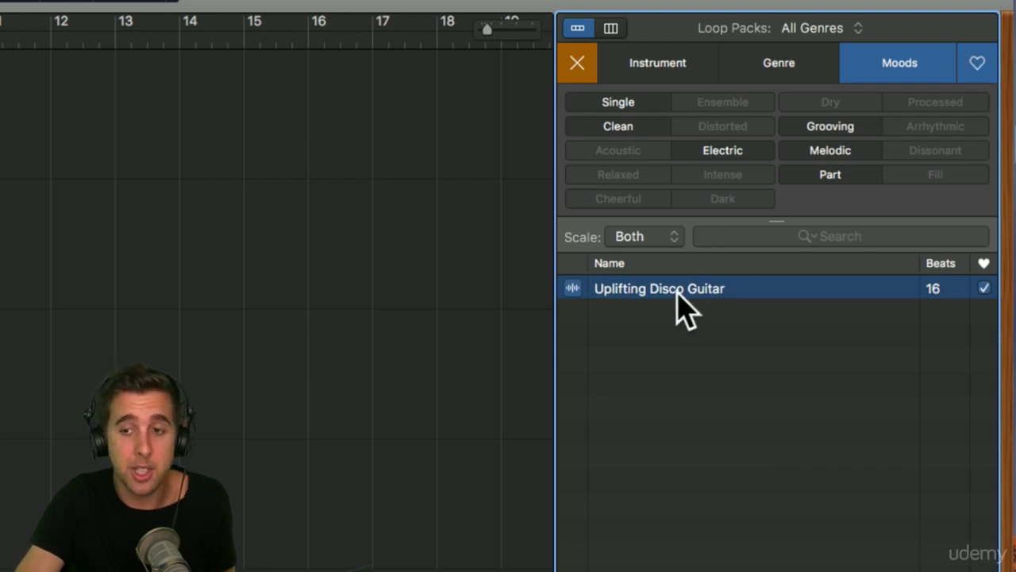
Step: Switch to the genre filters, clear the favorites filter, and look through the full loop list
left_click(751, 65)
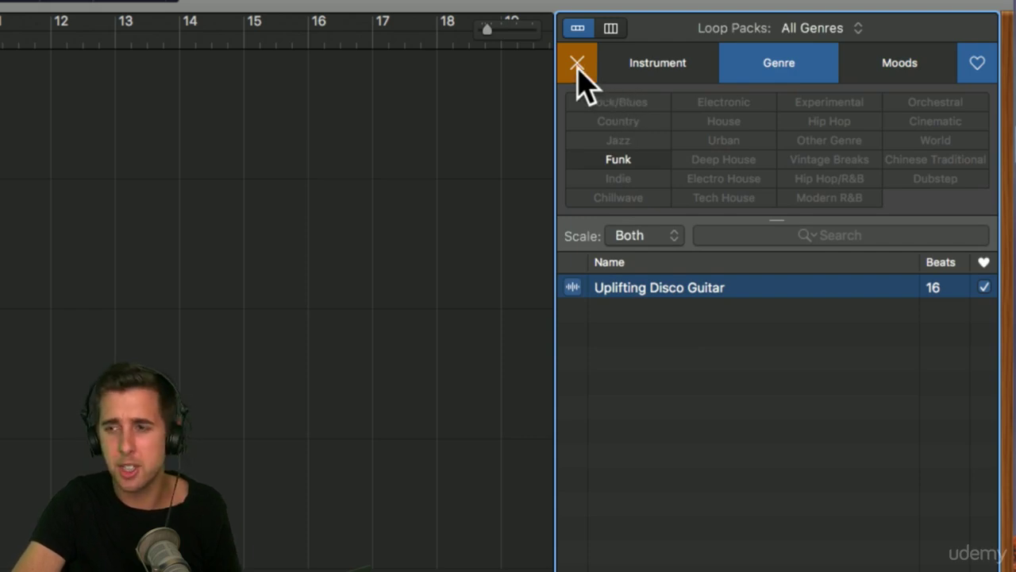
left_click(577, 67)
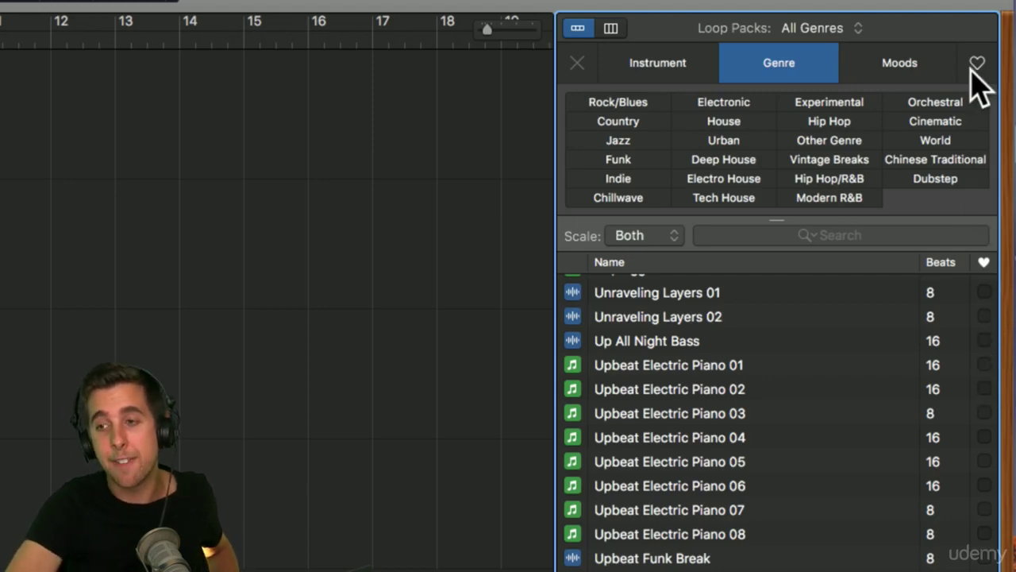
scroll(748, 432, "down", 15)
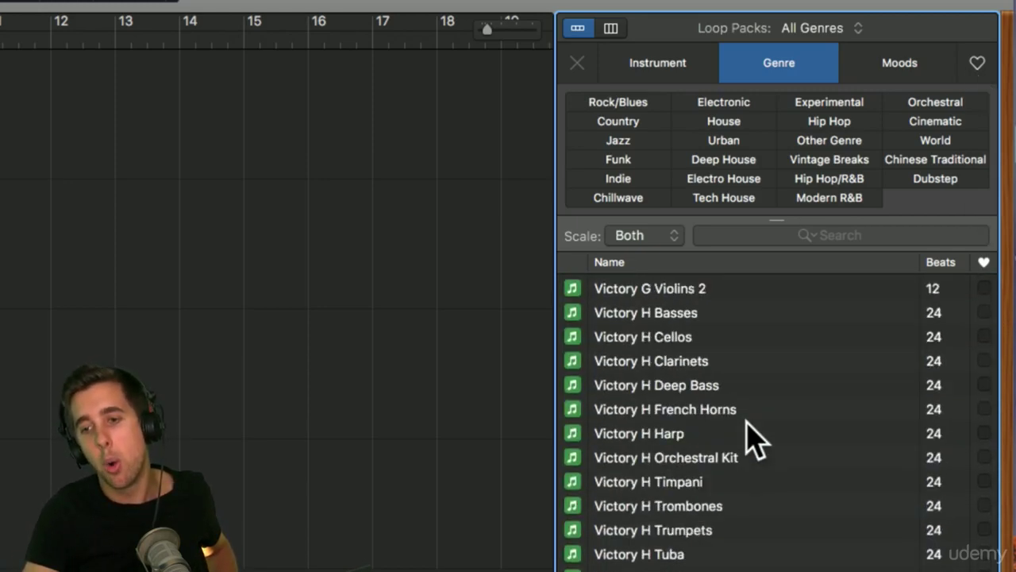
scroll(747, 425, "up", 15)
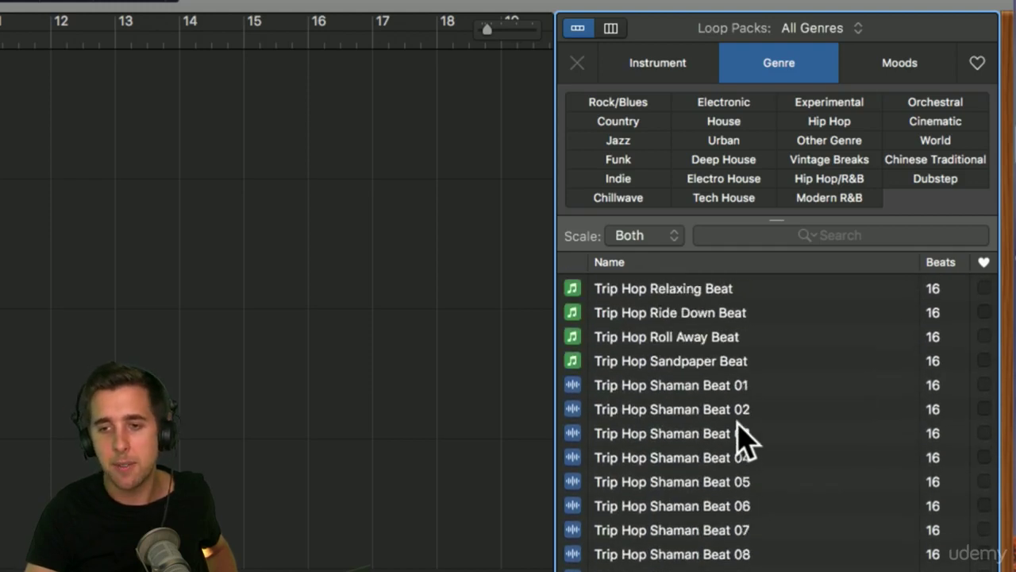
scroll(746, 435, "up", 3)
Step: Limit the loops to the Minor scale and preview Wide Echo Synth
left_click(674, 238)
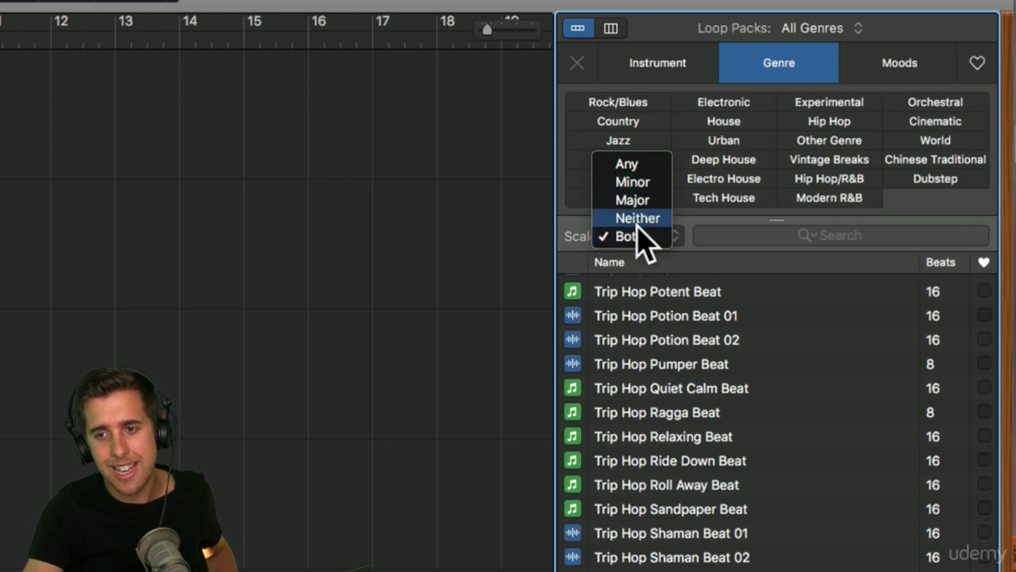
left_click(643, 185)
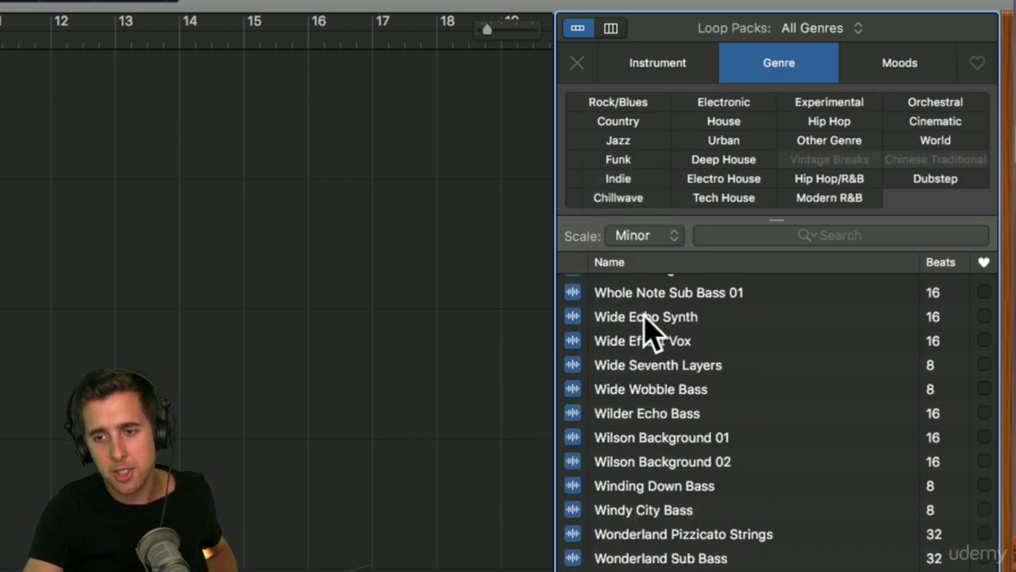
left_click(647, 321)
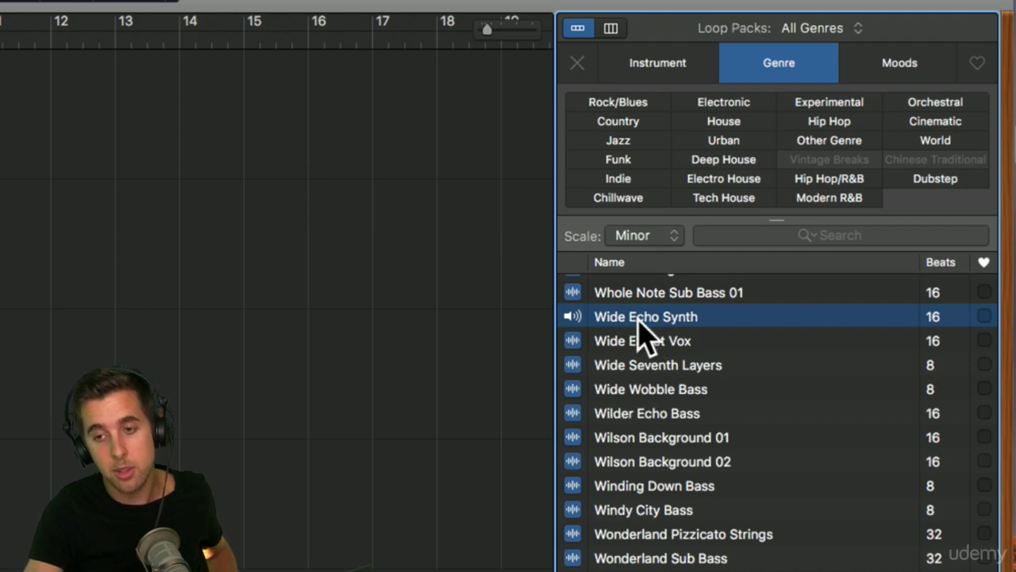
Step: Limit the loops to the Major scale and preview Victory E Basses and Remix Warm Glow Slicer 03
left_click(651, 235)
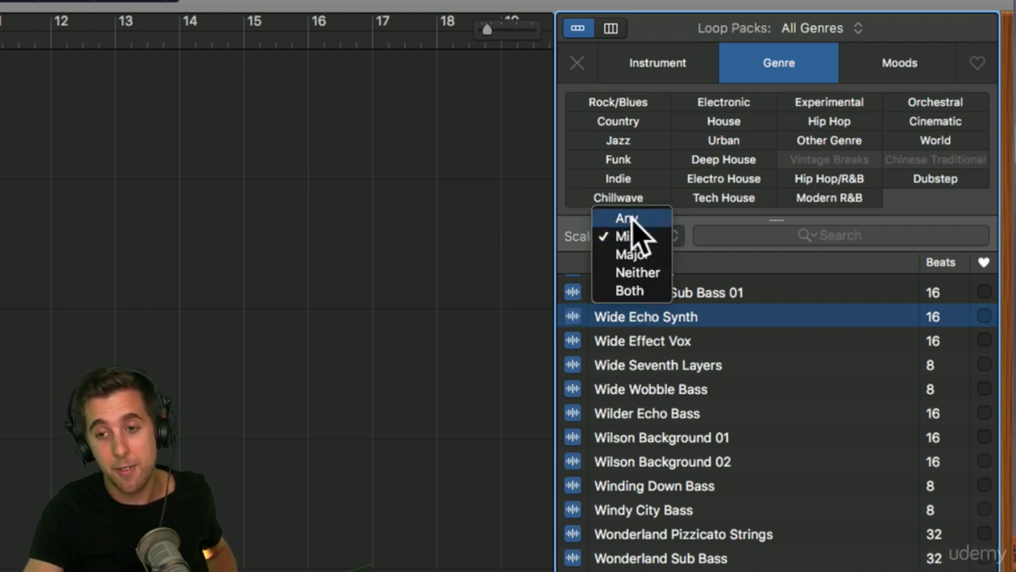
left_click(633, 254)
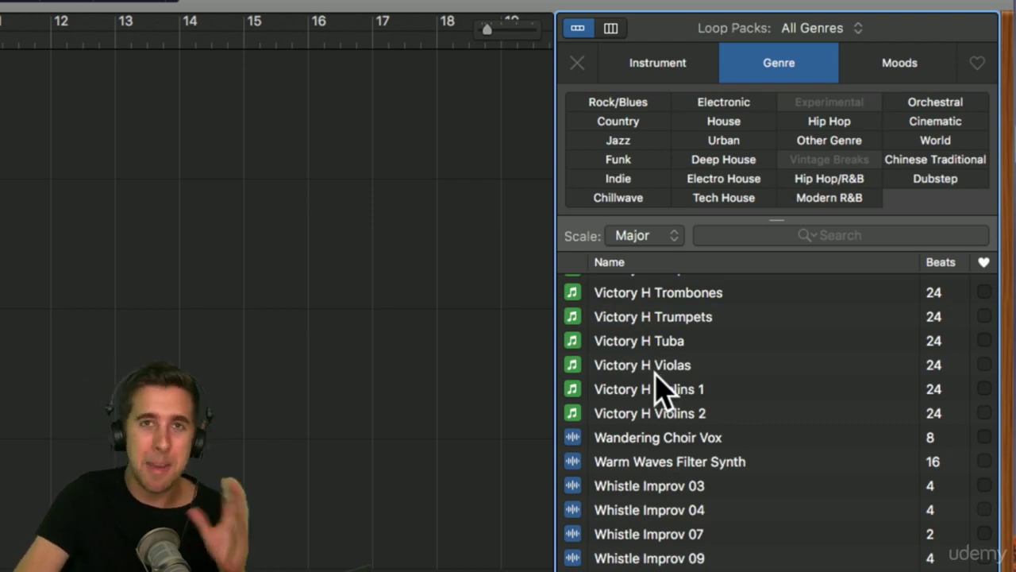
scroll(666, 388, "down", 1)
scroll(671, 405, "up", 10)
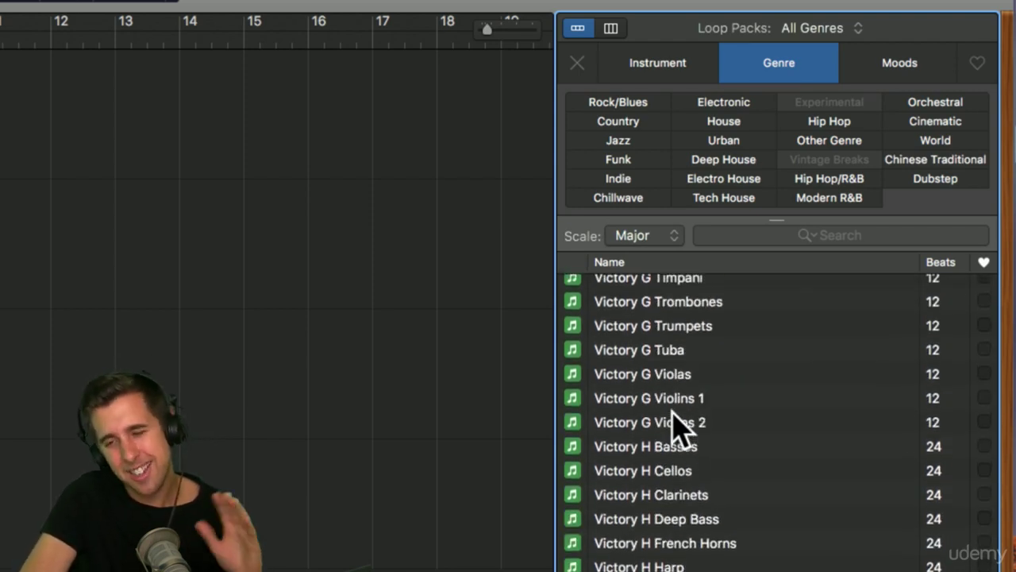
scroll(674, 429, "up", 8)
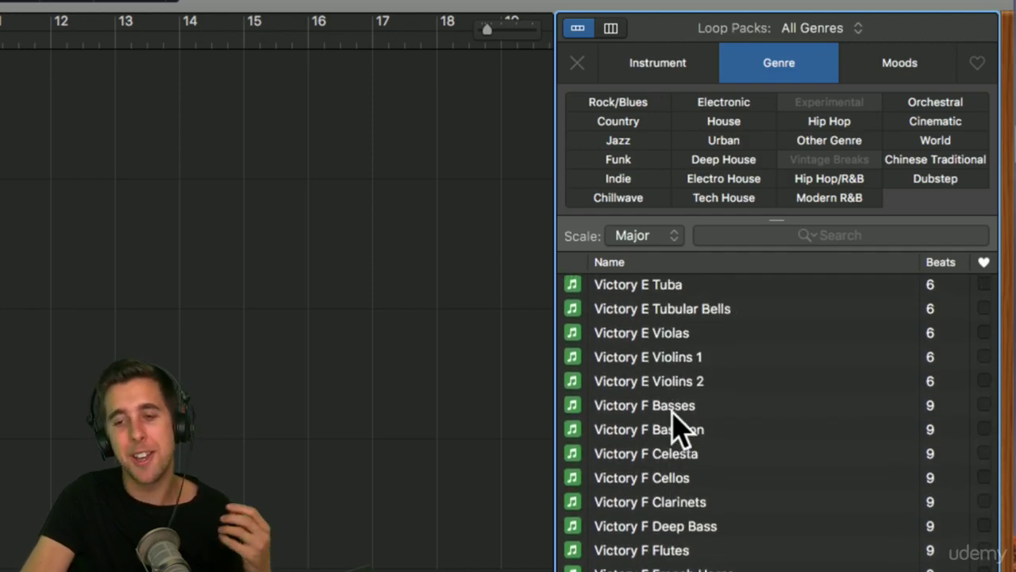
scroll(672, 417, "up", 6)
left_click(662, 369)
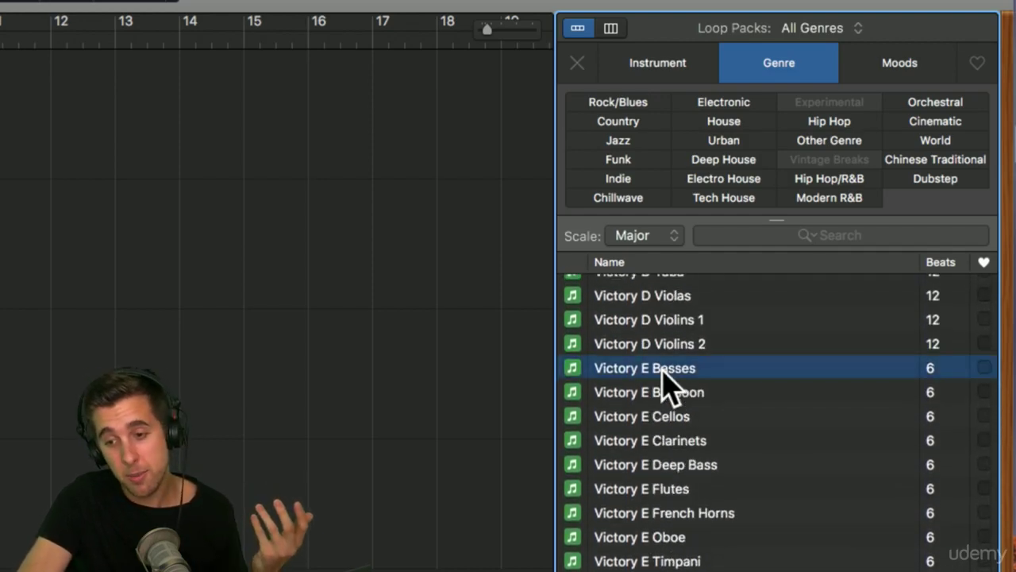
scroll(665, 385, "up", 20)
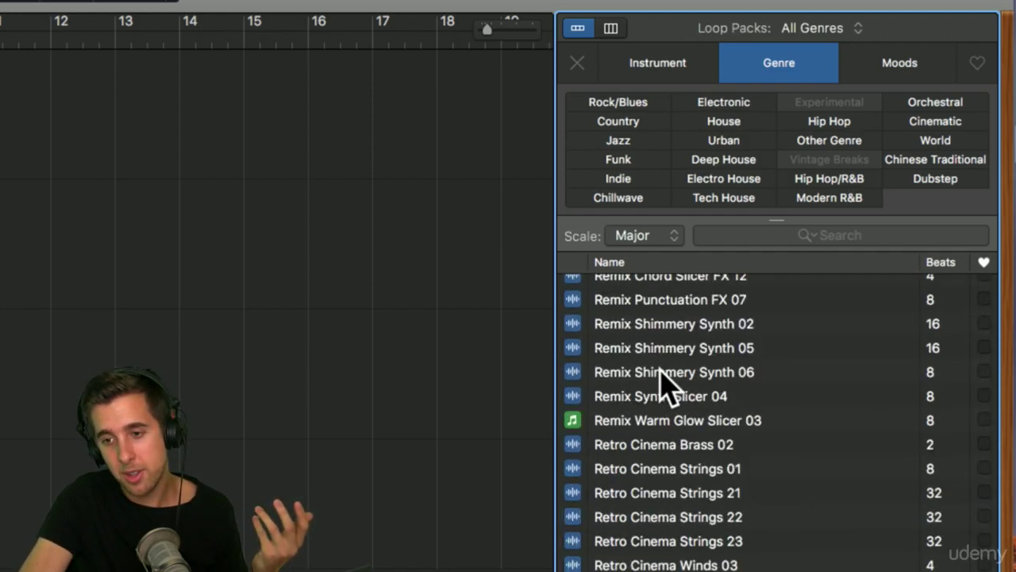
left_click(666, 373)
left_click(649, 422)
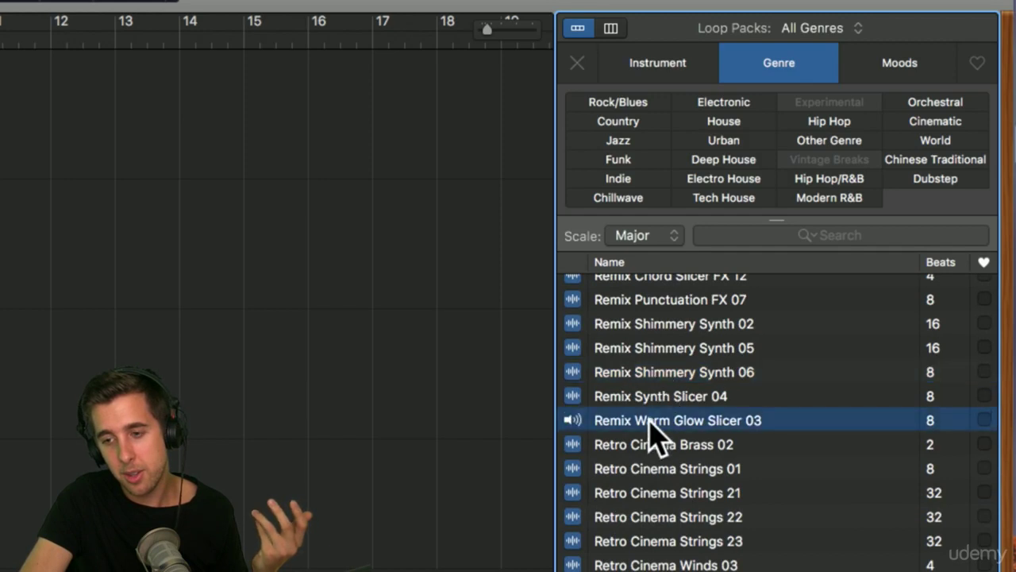
Step: Set the loop scale filter to Neither and look through the listed loops
left_click(645, 236)
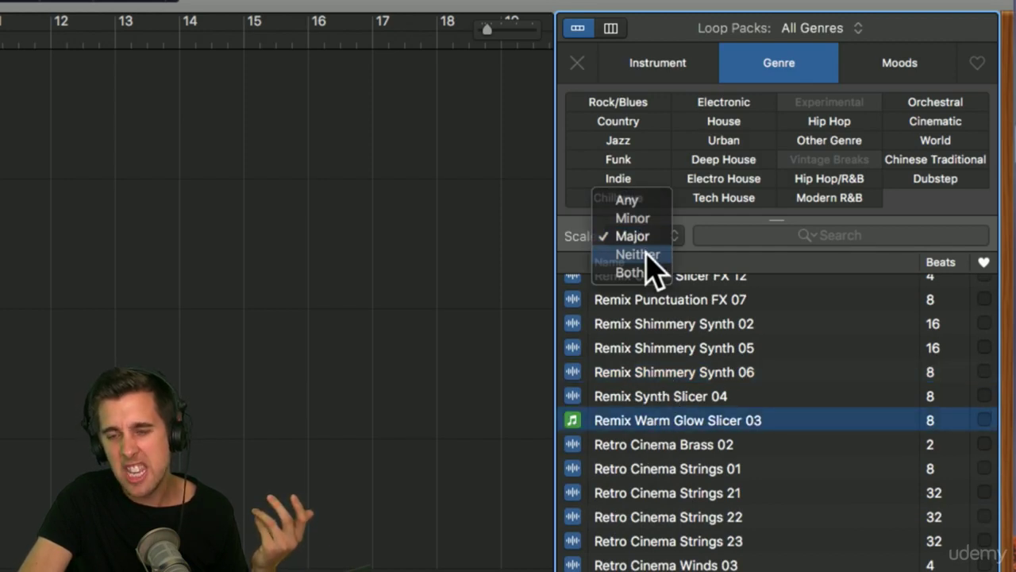
left_click(638, 254)
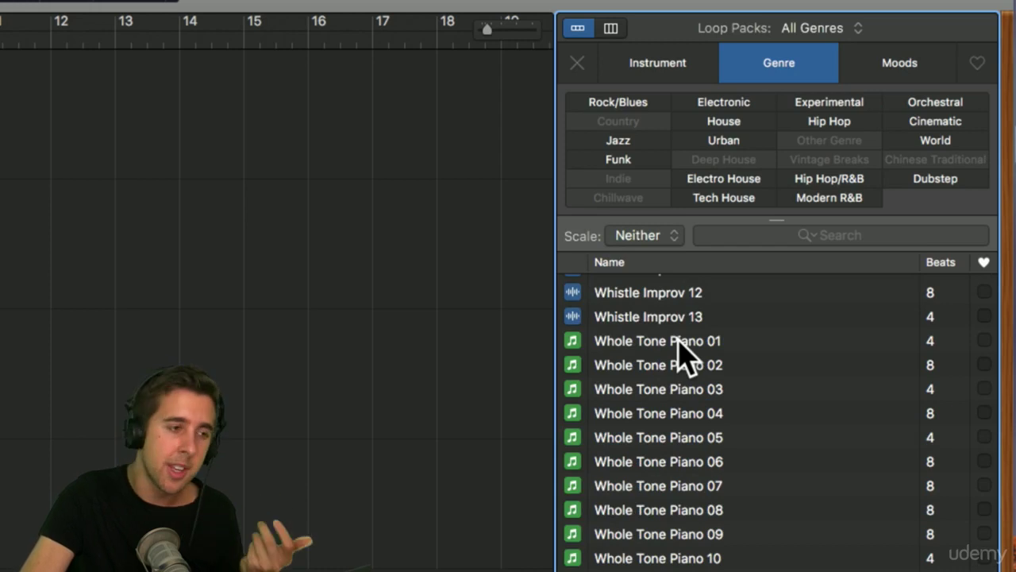
scroll(679, 337, "up", 5)
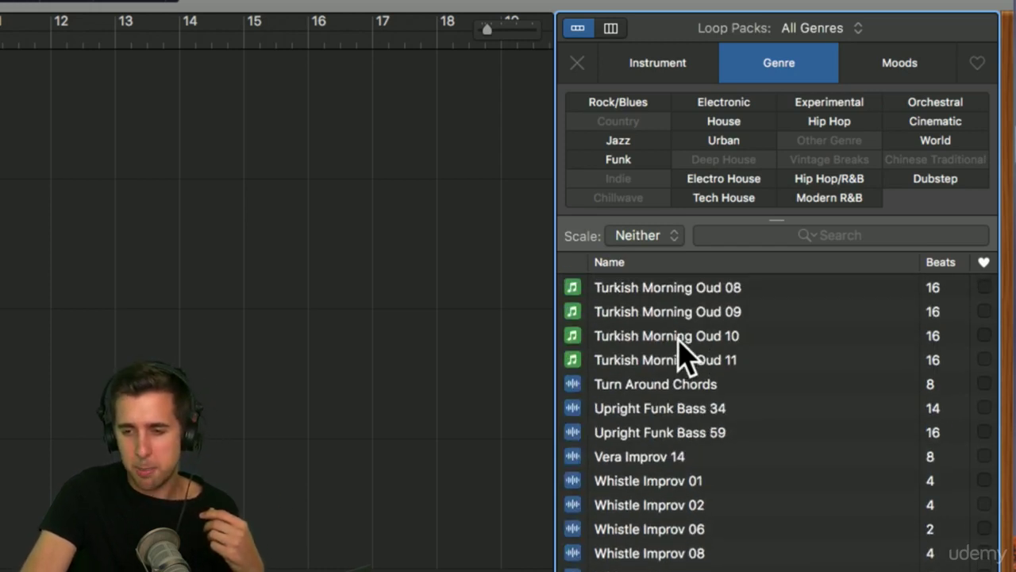
Step: Look through the loops listed under the Neither scale and preview Synth Array 25 and Shetland String 01
left_click(679, 337)
scroll(675, 341, "up", 8)
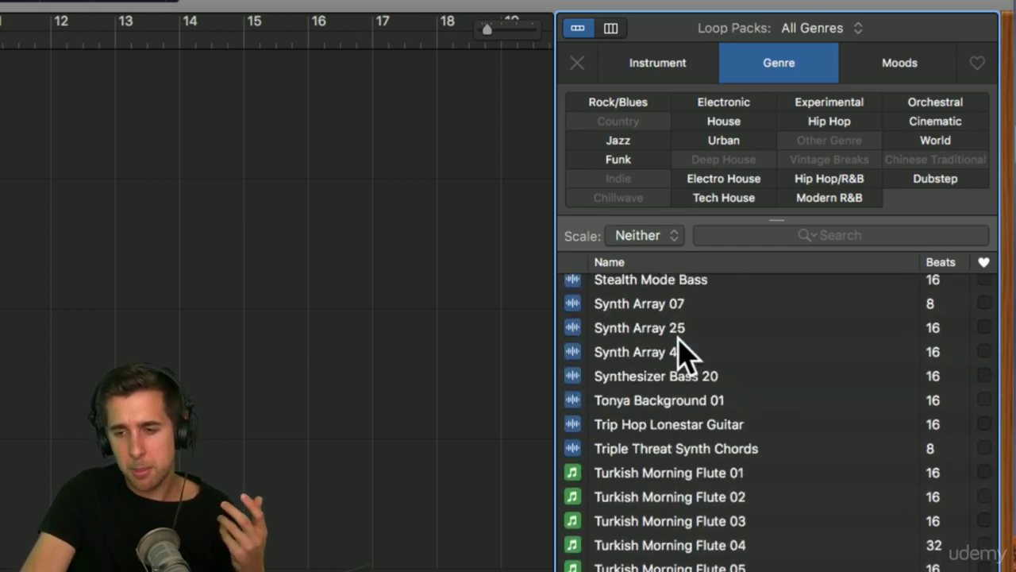
left_click(656, 335)
scroll(662, 338, "up", 6)
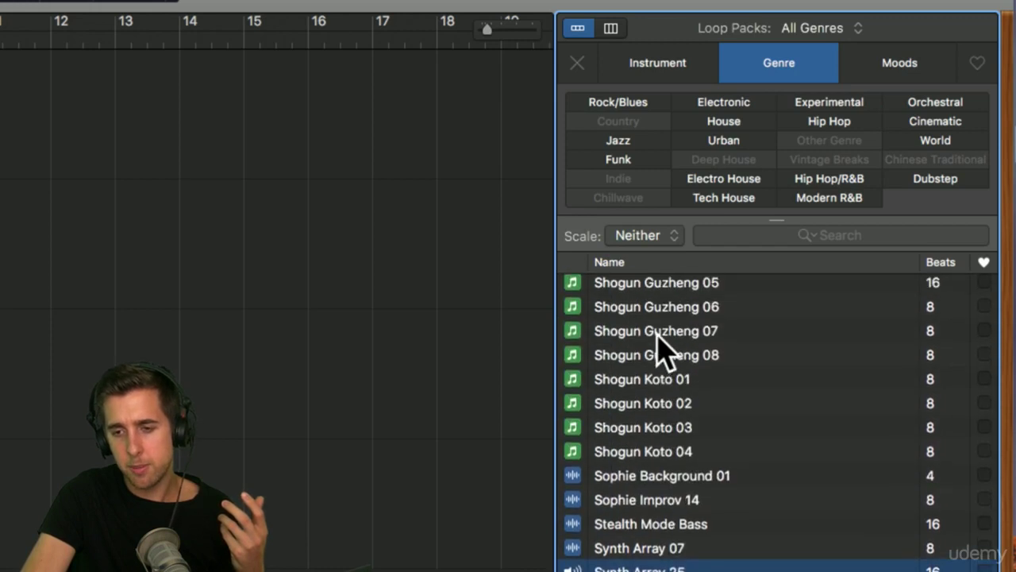
left_click(647, 389)
scroll(651, 393, "up", 6)
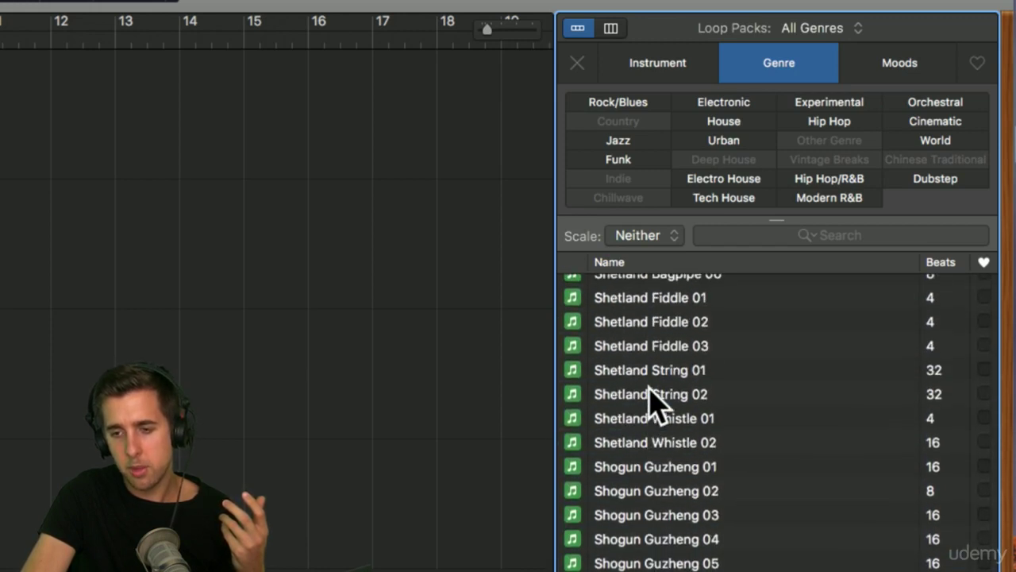
left_click(648, 392)
left_click(644, 369)
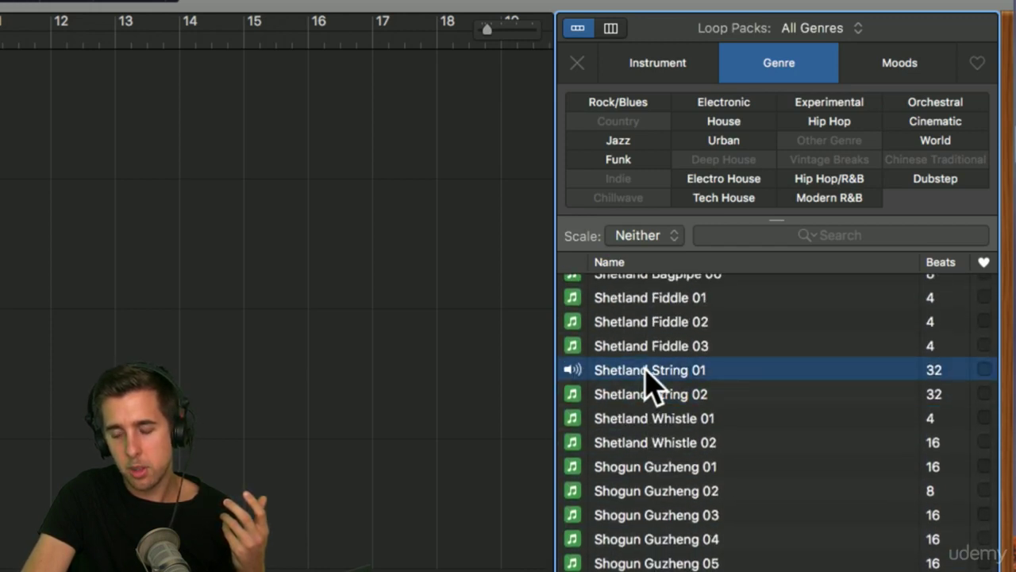
left_click(645, 370)
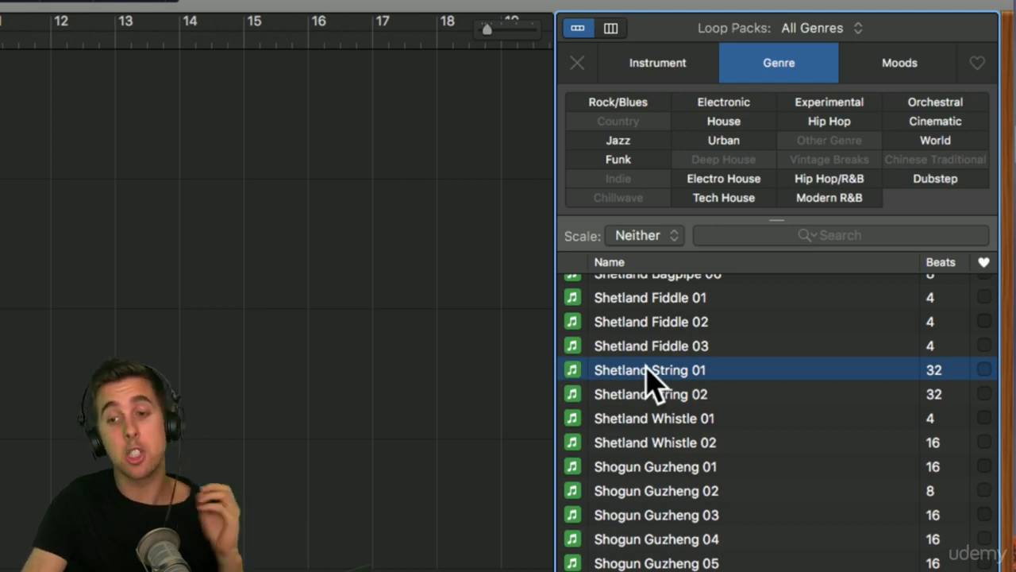
Step: Set the loop scale filter to Both and preview Chinese Reeds Erhu 06
left_click(673, 237)
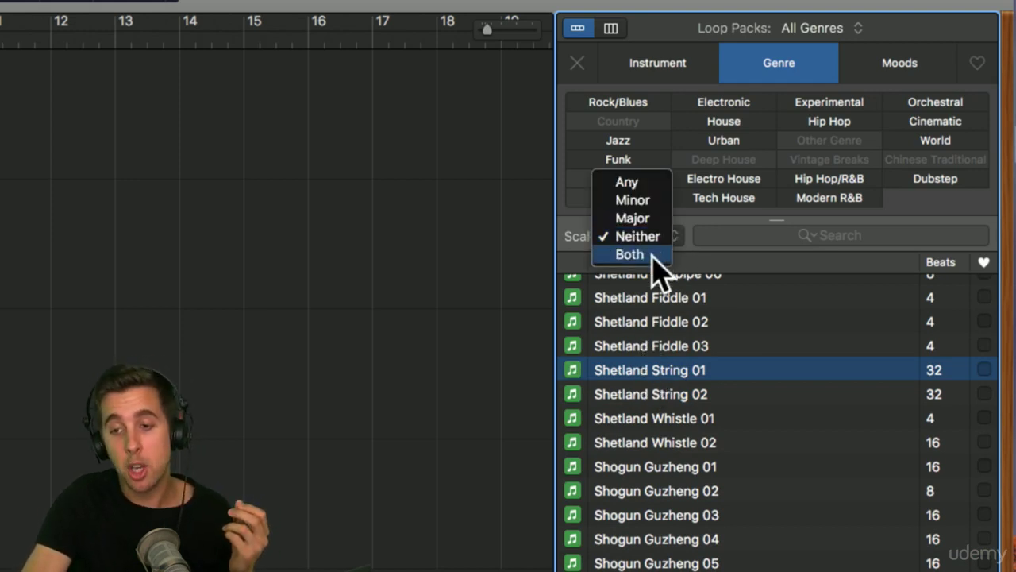
left_click(651, 255)
left_click(645, 332)
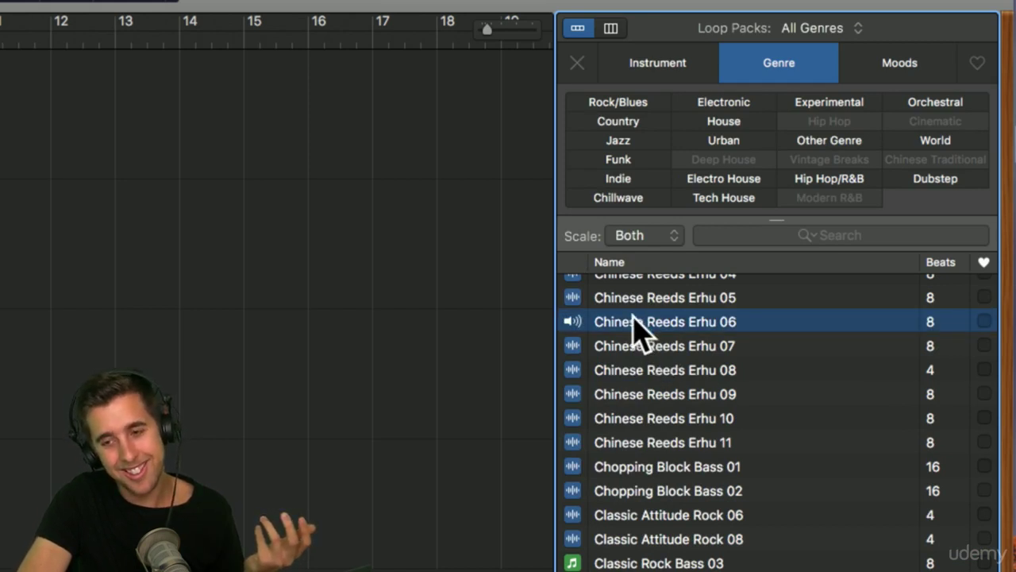
left_click(642, 324)
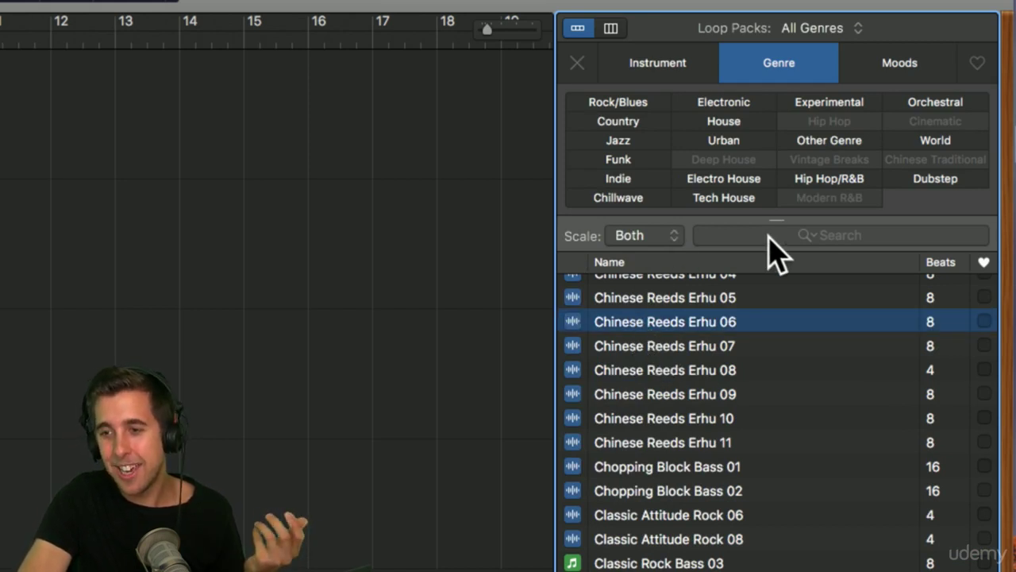
Step: Search the loops for "jazz", preview Jazz Vibraphone 01, then clear the search and preview Island Reggae Bass 01
left_click(801, 236)
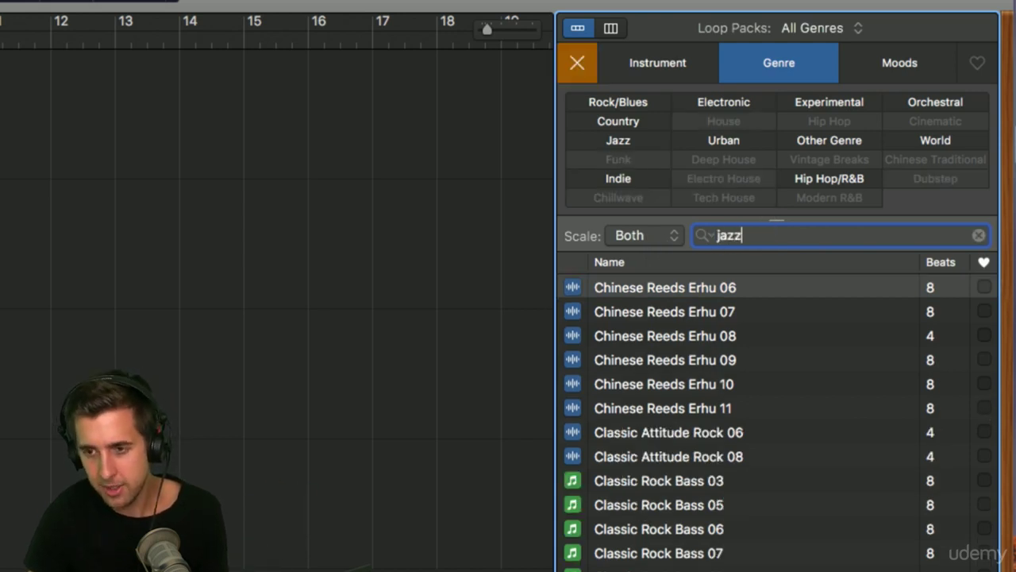
left_click(651, 316)
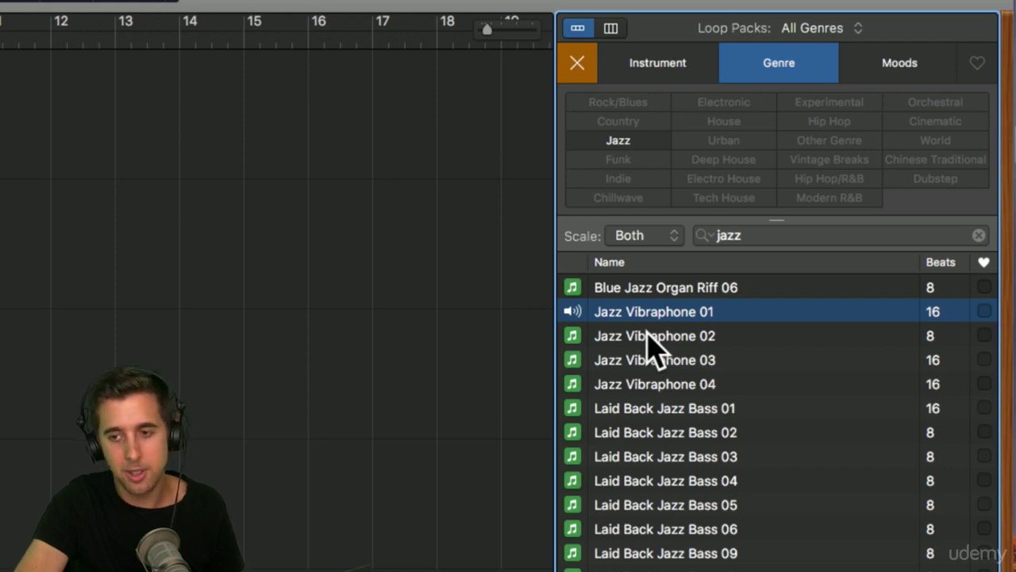
left_click(684, 235)
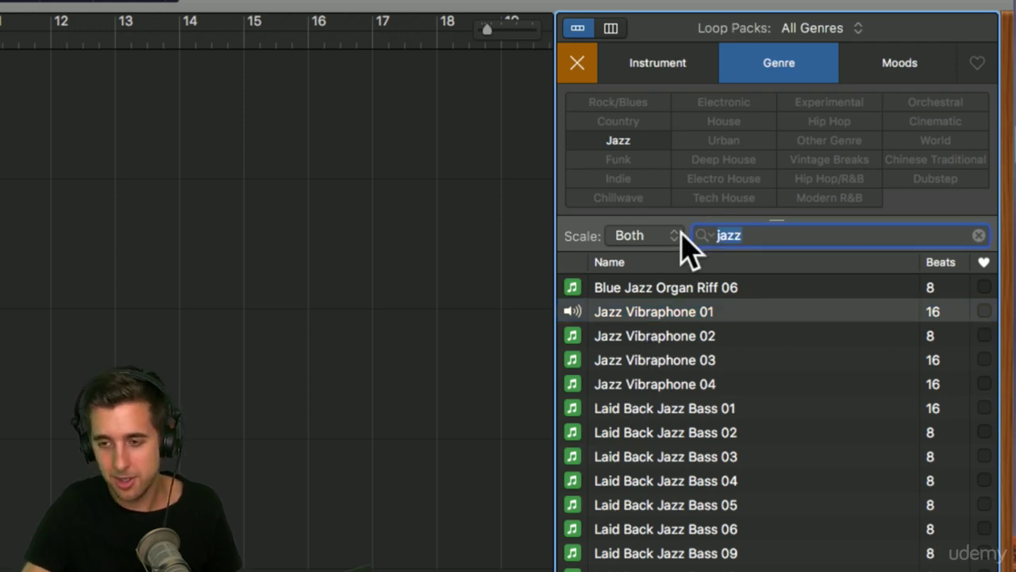
key("BackSpace")
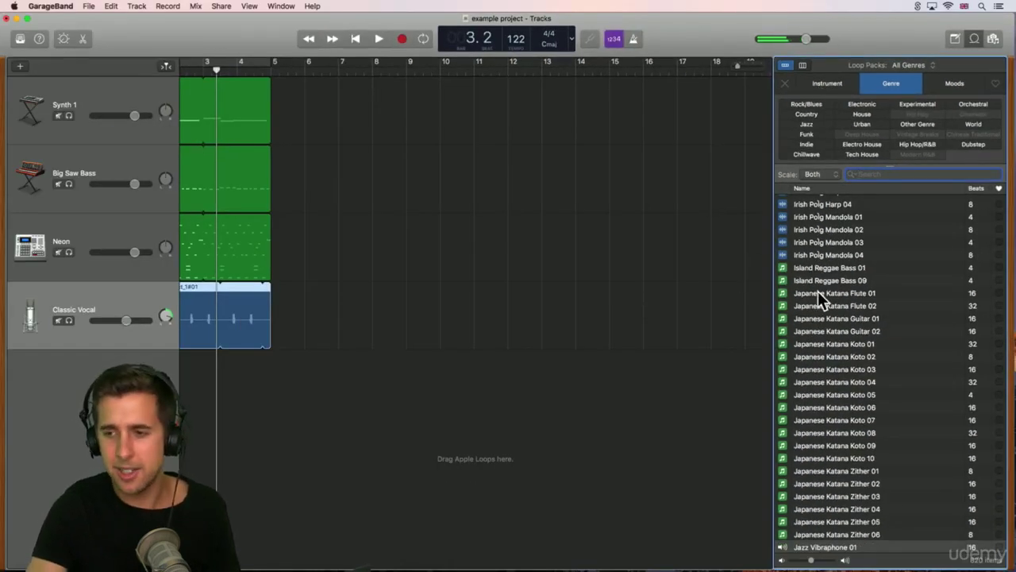
left_click(820, 264)
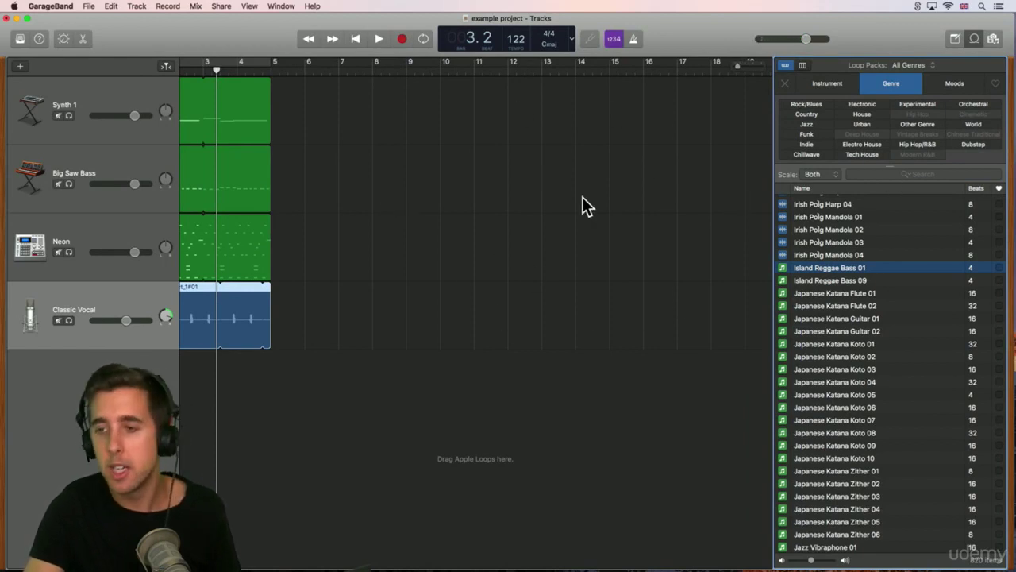
Step: Switch to the instrument filters, try the Percussion filter on the loop list, and clear it
left_click(827, 83)
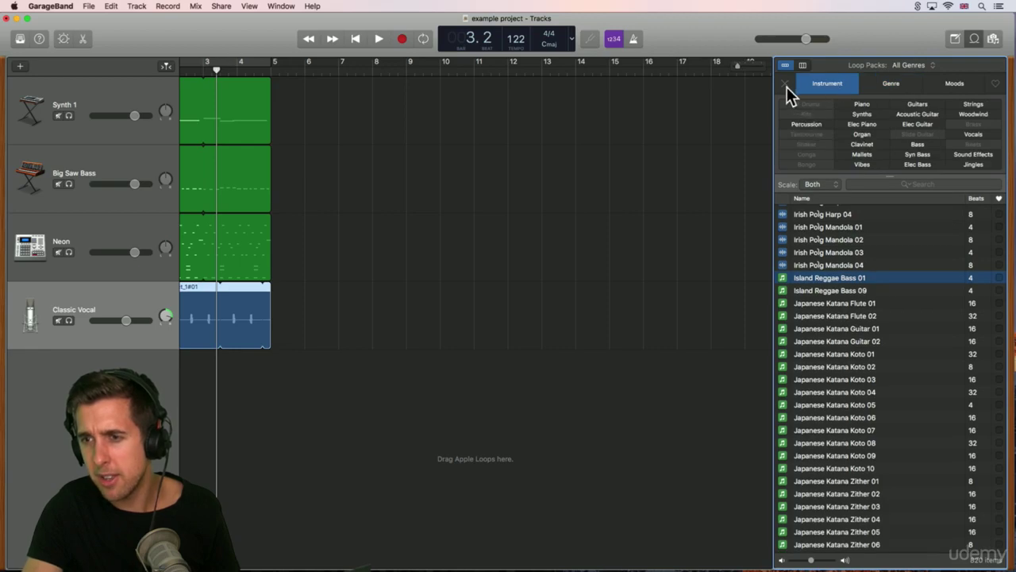
scroll(840, 223, "up", 15)
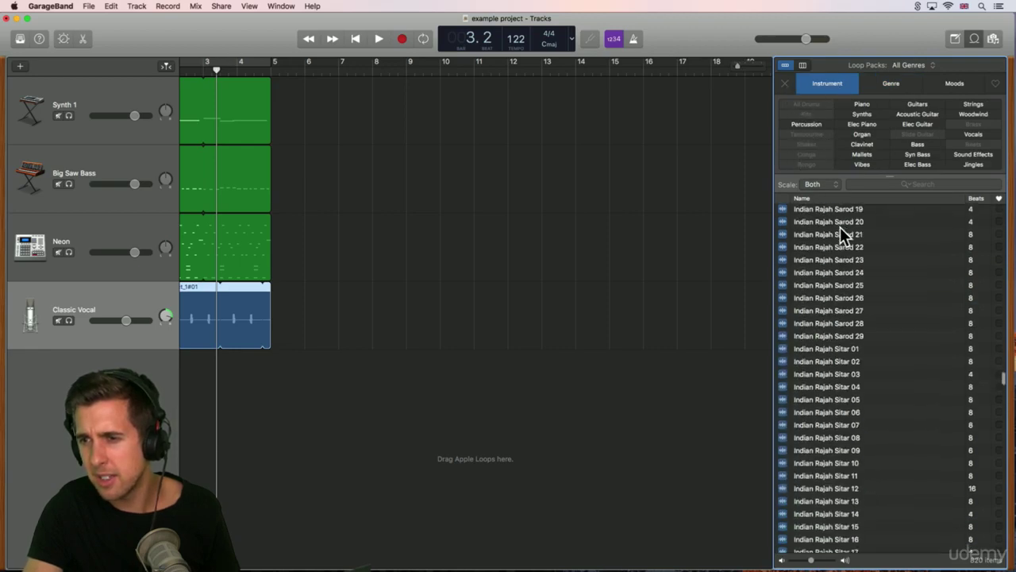
left_click(806, 124)
left_click(786, 82)
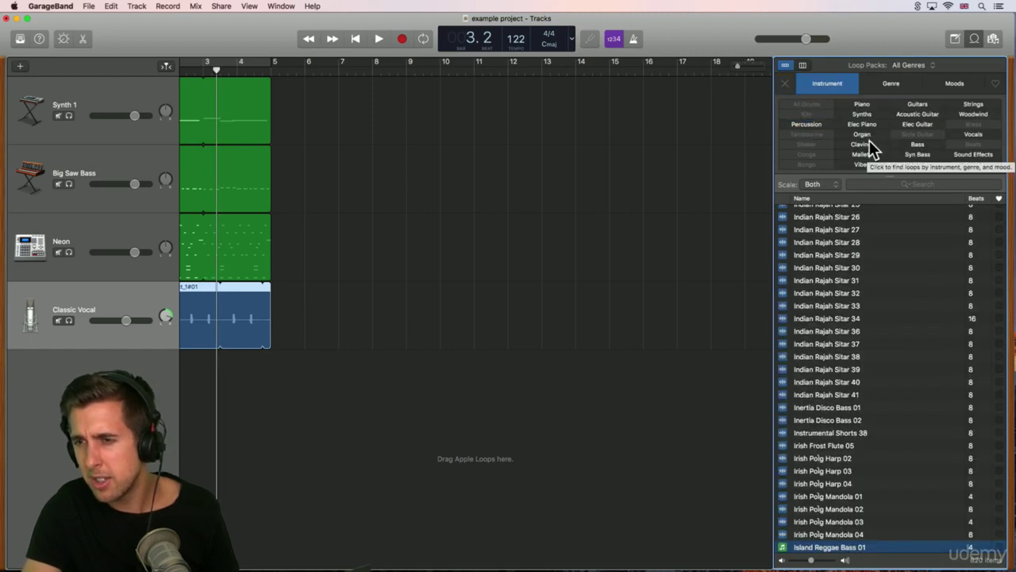
Step: Limit the loops to Synths and preview several, including 80s Dance Bass Synth 26, Abstract Atmosphere 047, Euro Supreme Synth 03 and Remix Jazz Synth 02
left_click(862, 115)
left_click(825, 218)
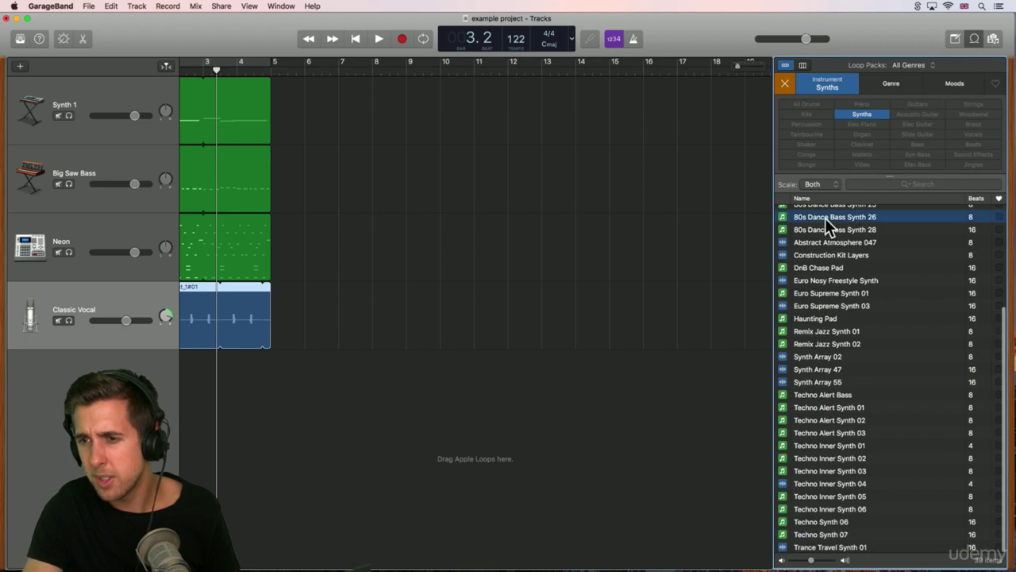
scroll(826, 216, "up", 3)
left_click(821, 283)
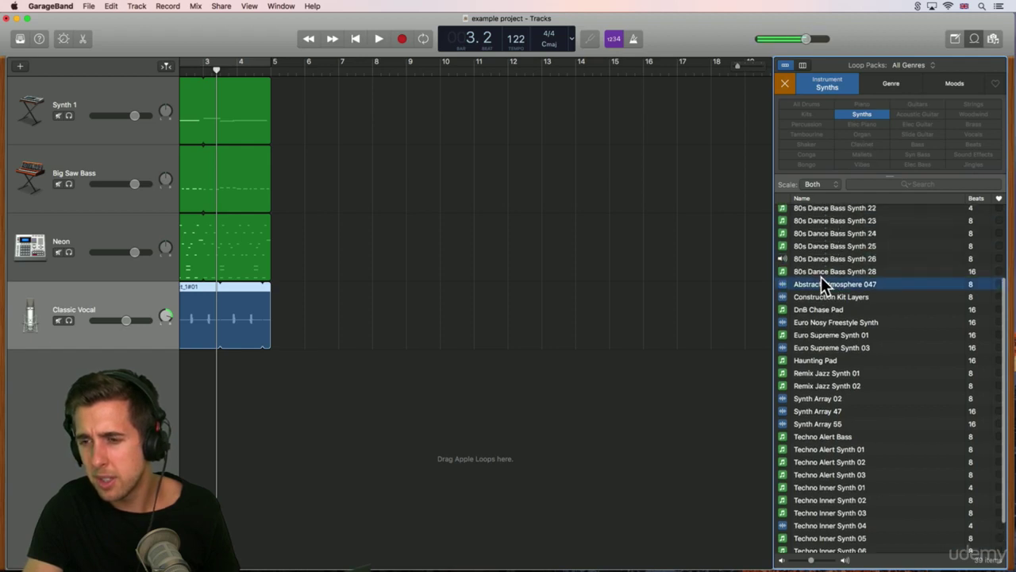
left_click(819, 348)
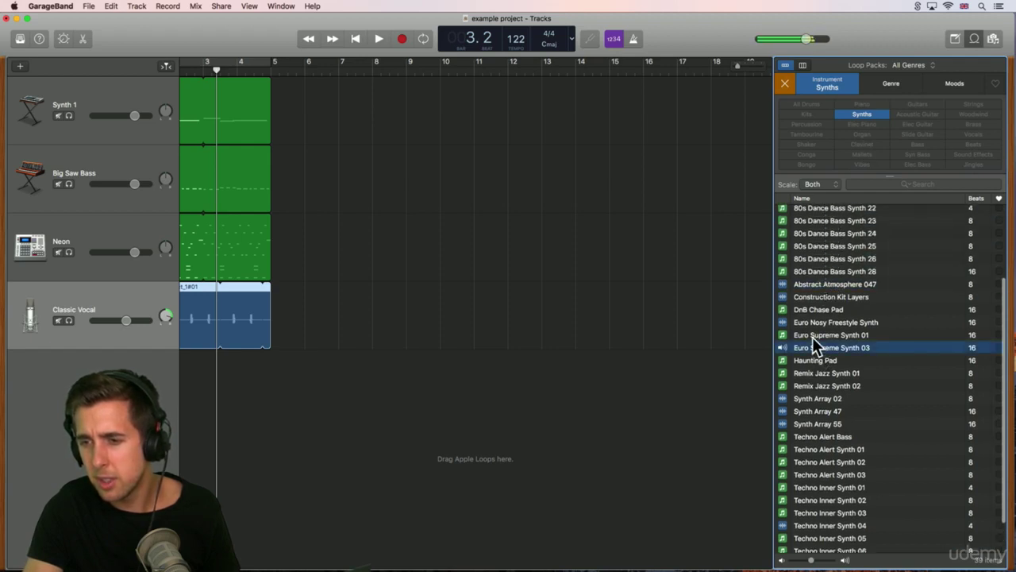
left_click(812, 335)
left_click(816, 385)
scroll(816, 385, "down", 2)
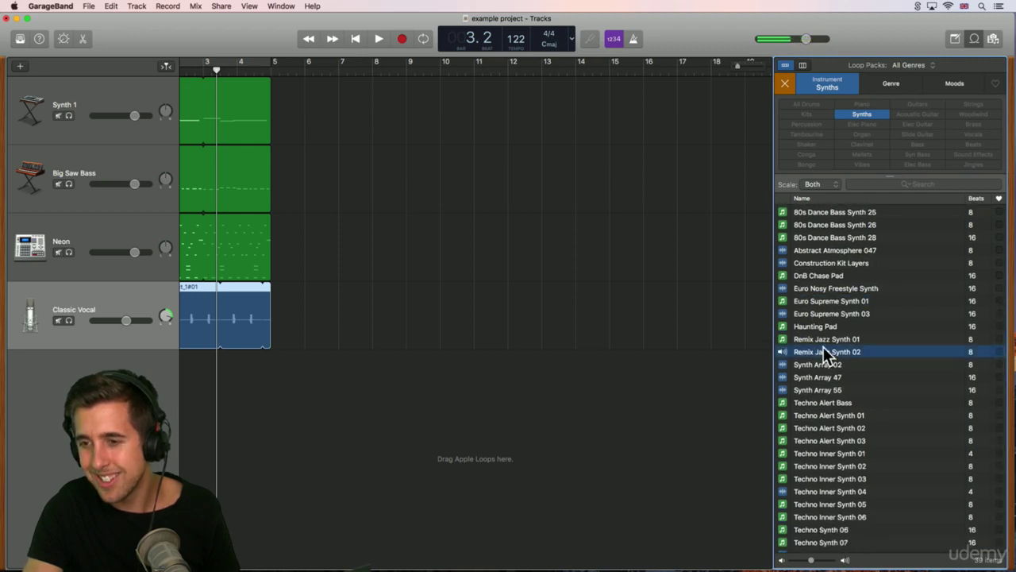
Step: Preview Techno Alert Synth 01 and add it to the project on a new track below Classic Vocal, starting at bar 5
left_click(828, 417)
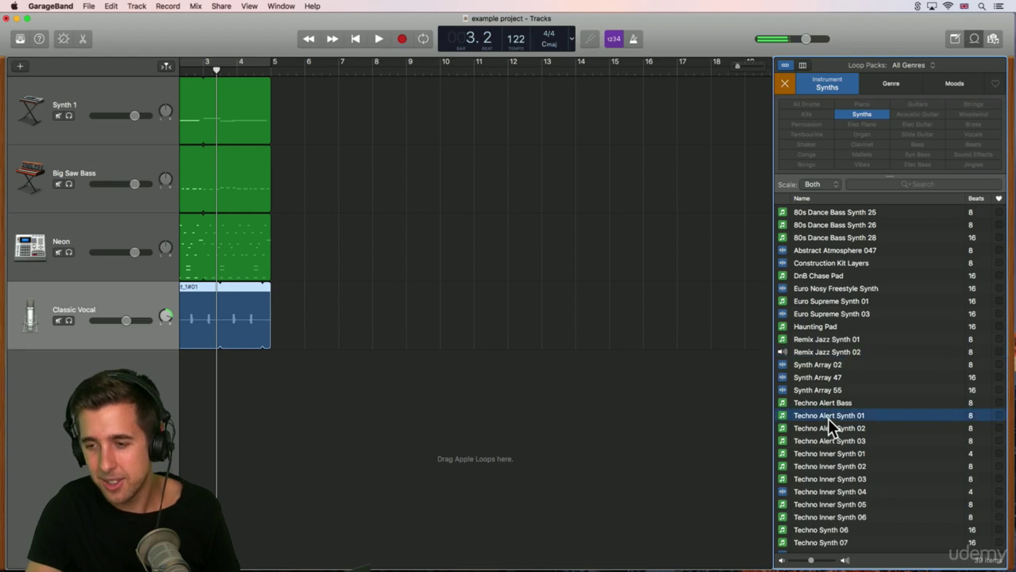
scroll(827, 419, "down", 1)
left_click_drag(827, 406, 268, 372)
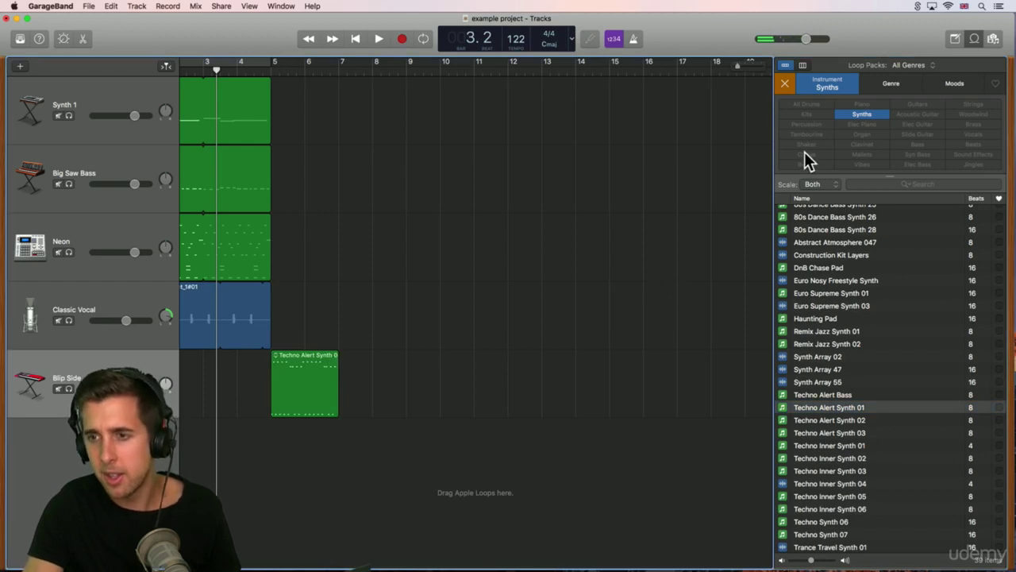
Step: Clear the Synths filter, look over the genre and mood filters, and check the Percussion loops before resetting the filter
left_click(786, 84)
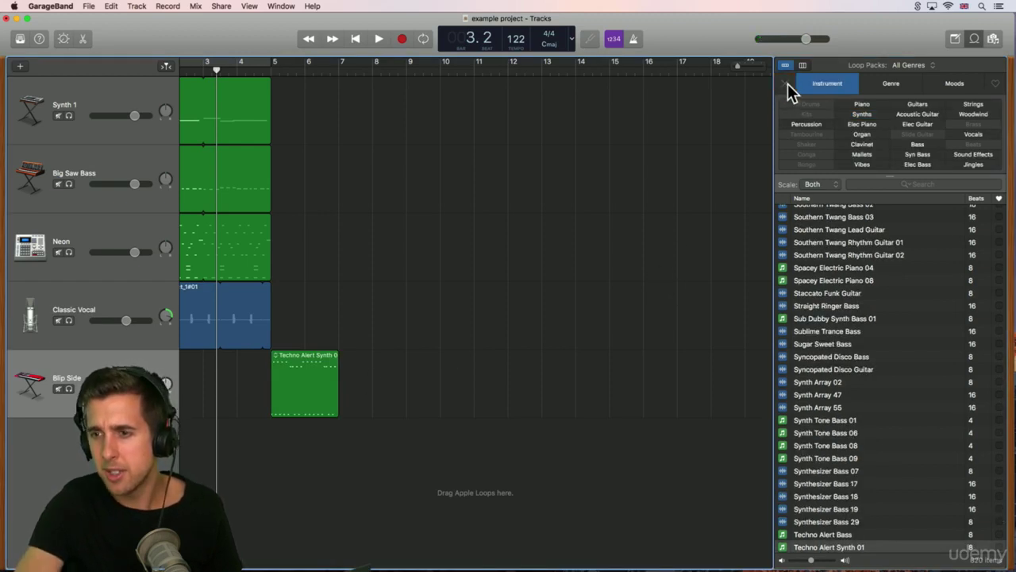
left_click(893, 84)
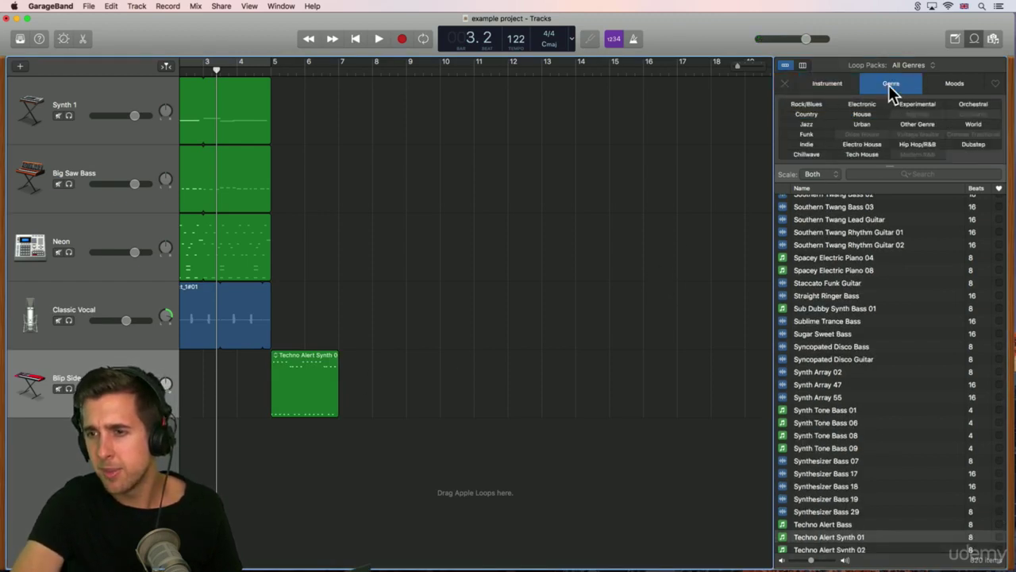
left_click(952, 83)
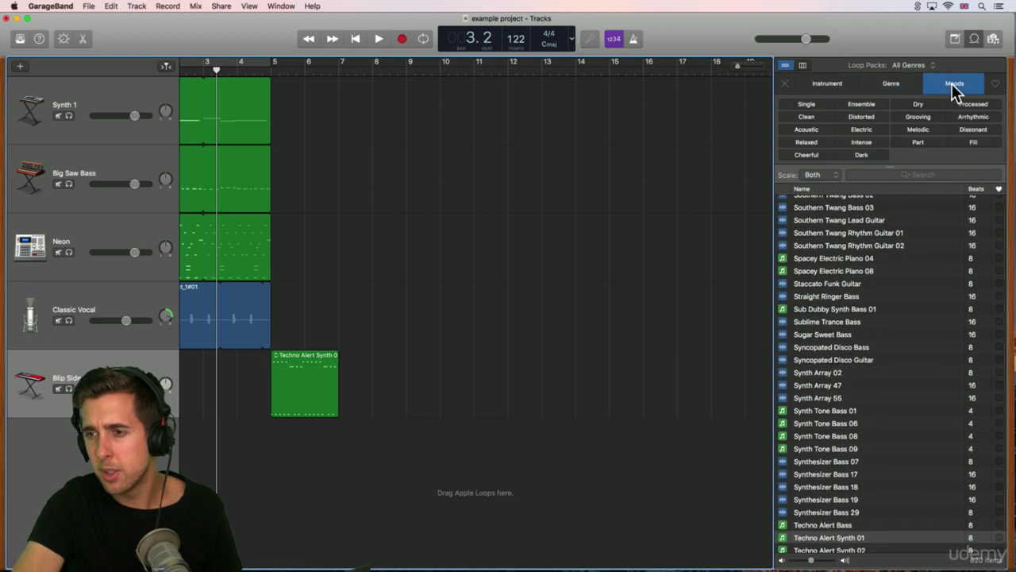
left_click(826, 84)
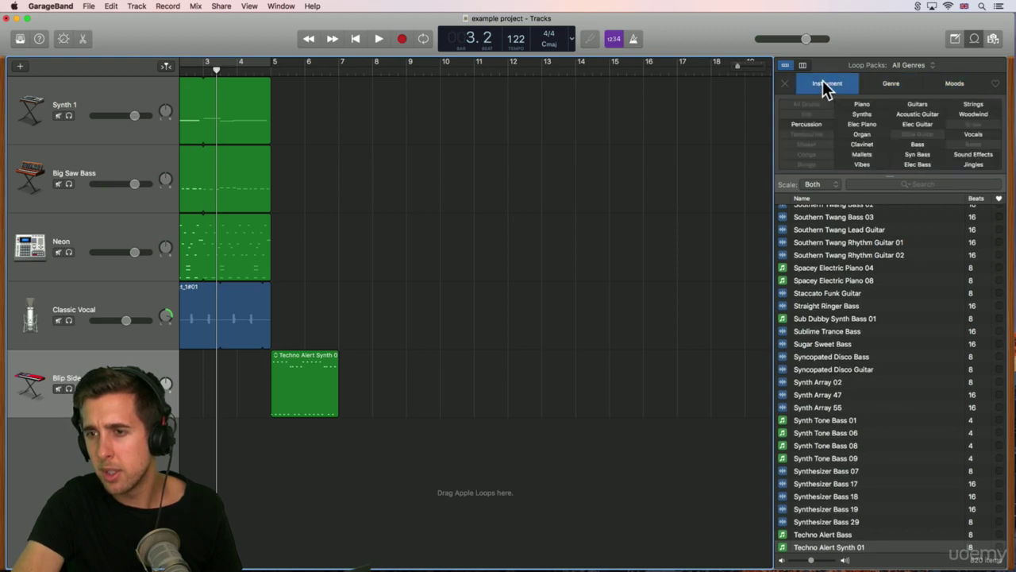
left_click(806, 124)
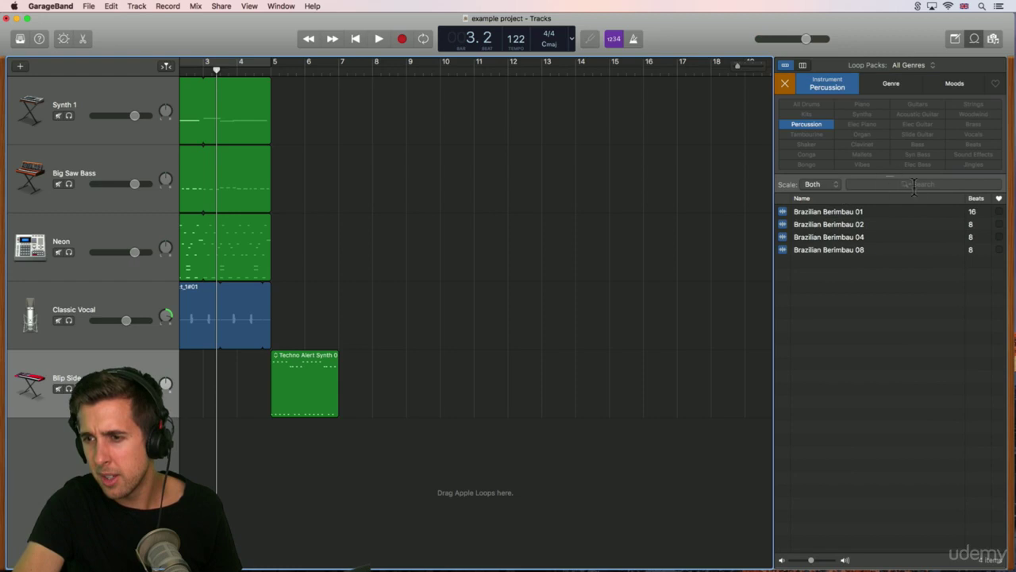
left_click(786, 84)
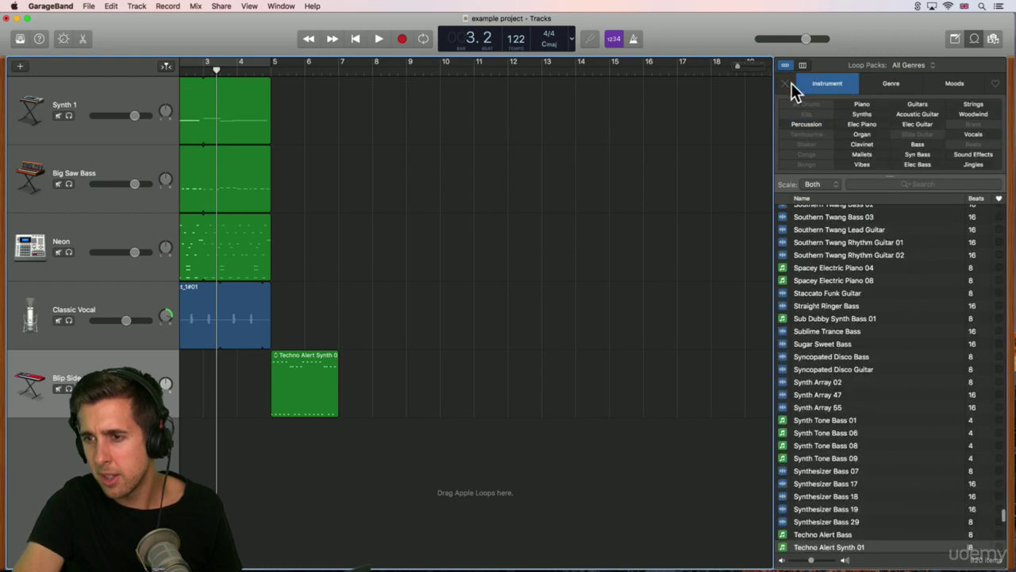
Step: Try a text search of the loops beginning with "dr", clear it, and switch to the genre filters
left_click(925, 183)
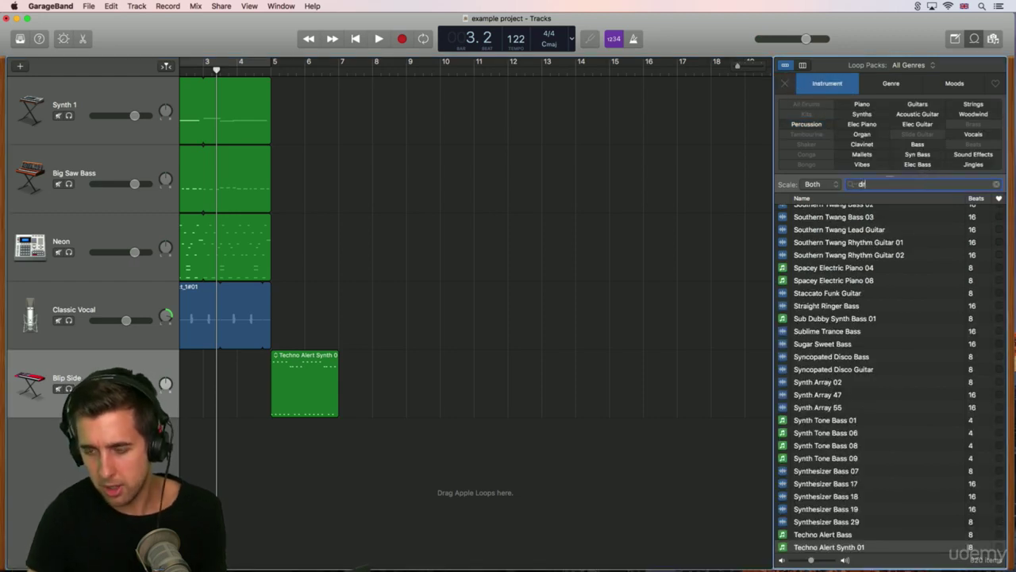
left_click(785, 84)
left_click(890, 87)
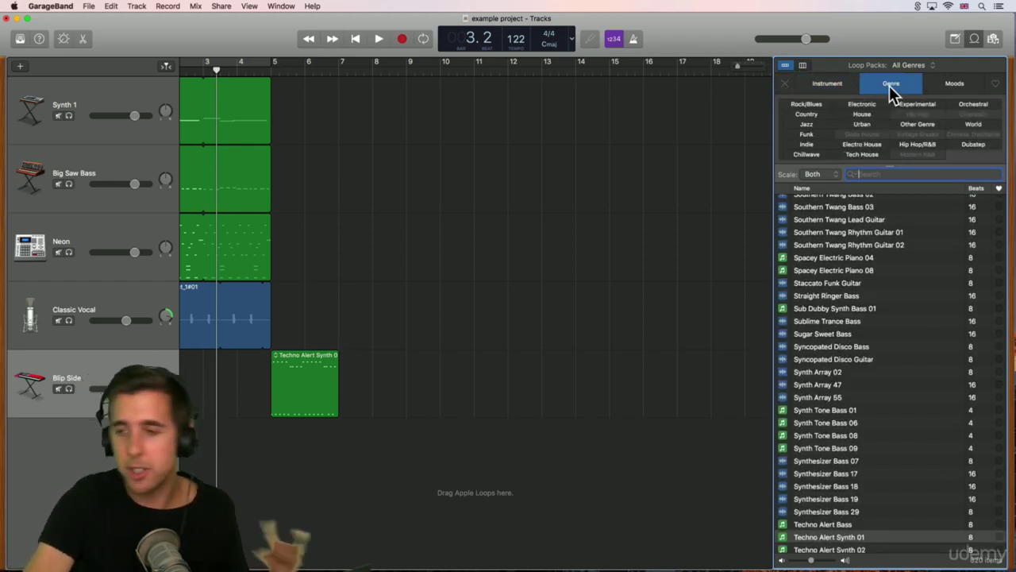
Step: Set the cycle area to bars 5 to 7 and preview Southern Twang Lead Guitar along with the project playback
left_click(839, 222)
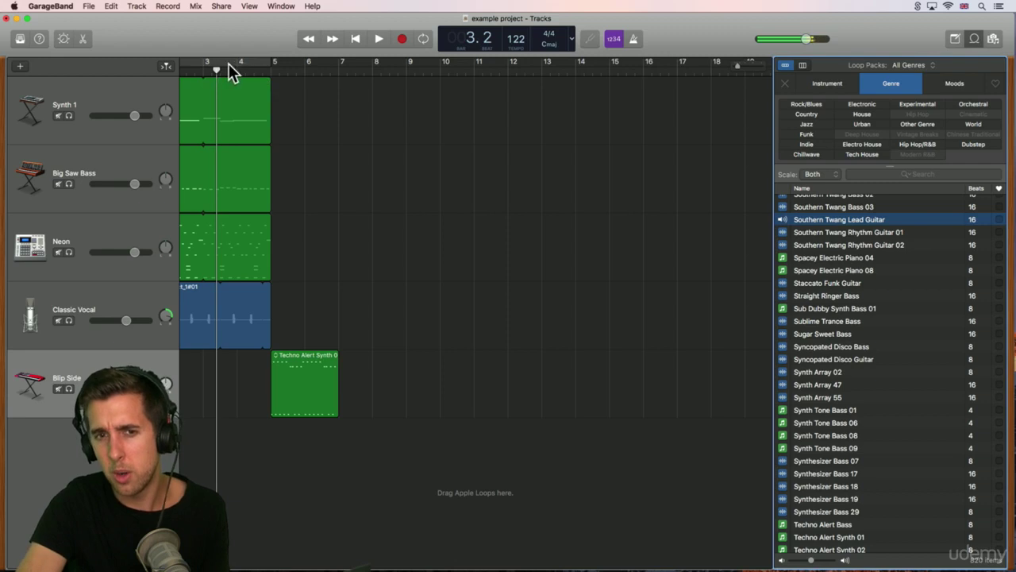
left_click_drag(228, 64, 344, 66)
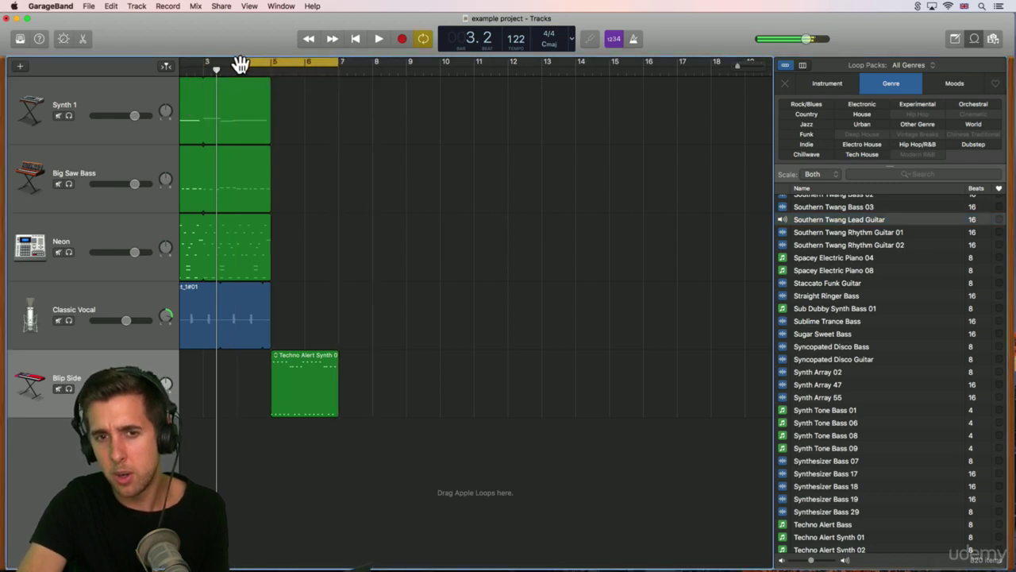
left_click_drag(238, 63, 273, 64)
key("space")
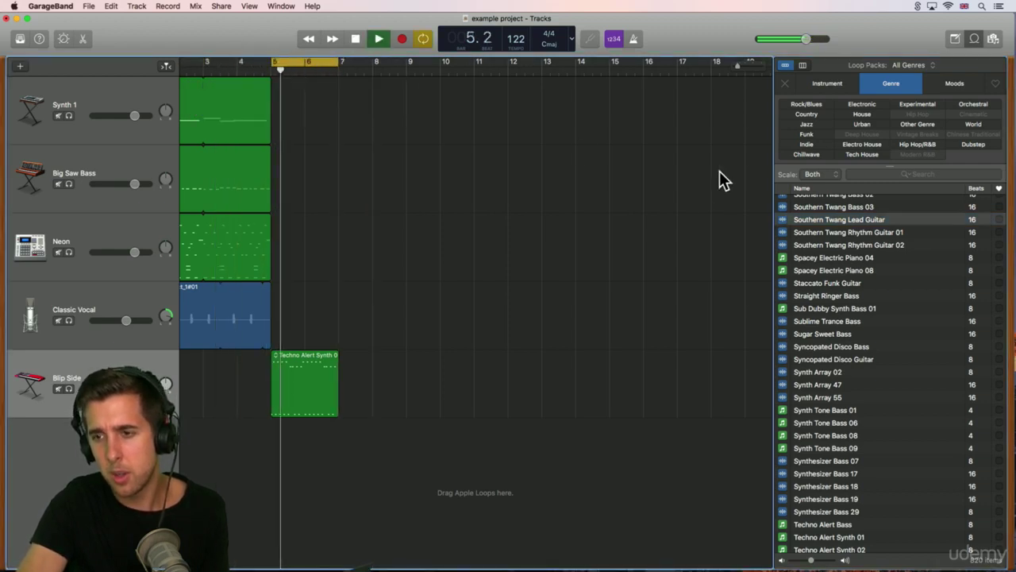
left_click(829, 218)
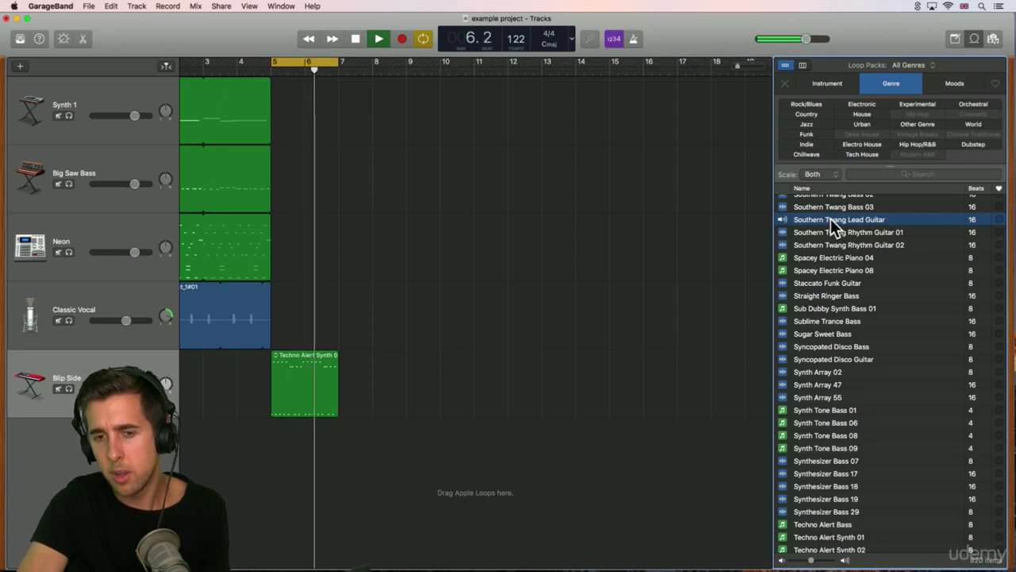
key("space")
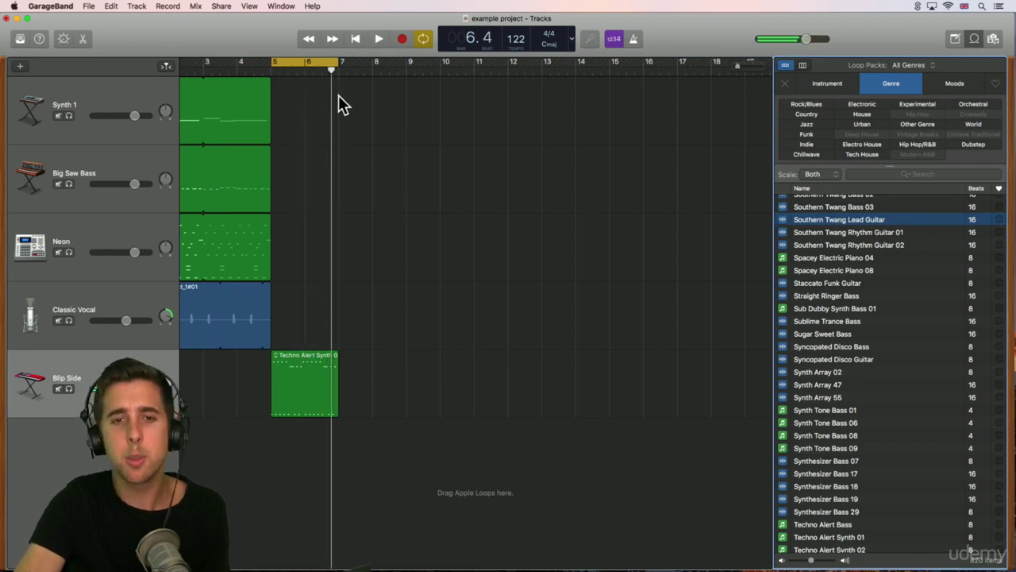
Step: Preview Spacey Electric Piano 04 over the looping playback and add it on a new track below Blip Side, starting at bar 5
left_click_drag(305, 63, 281, 63)
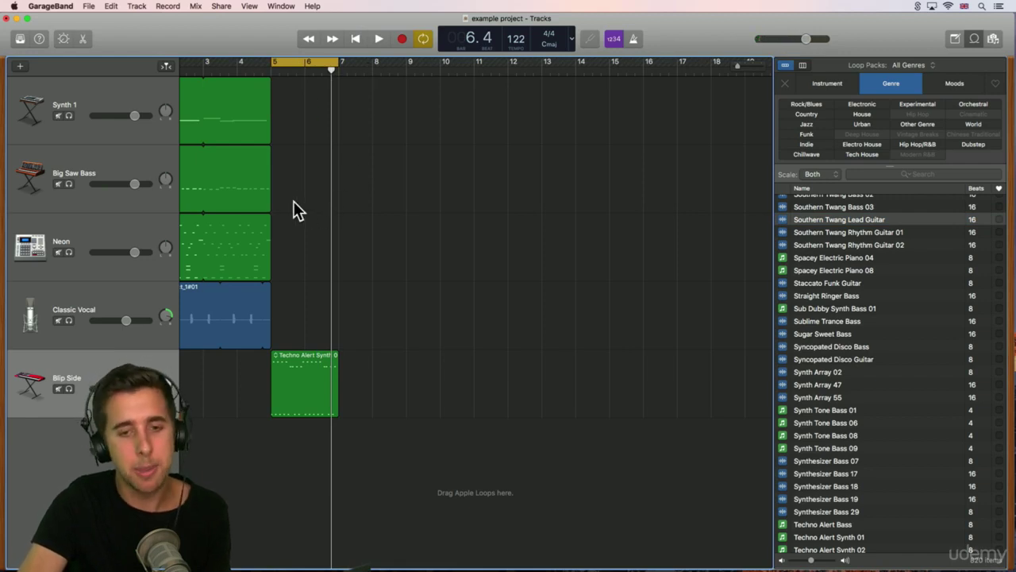
key("space")
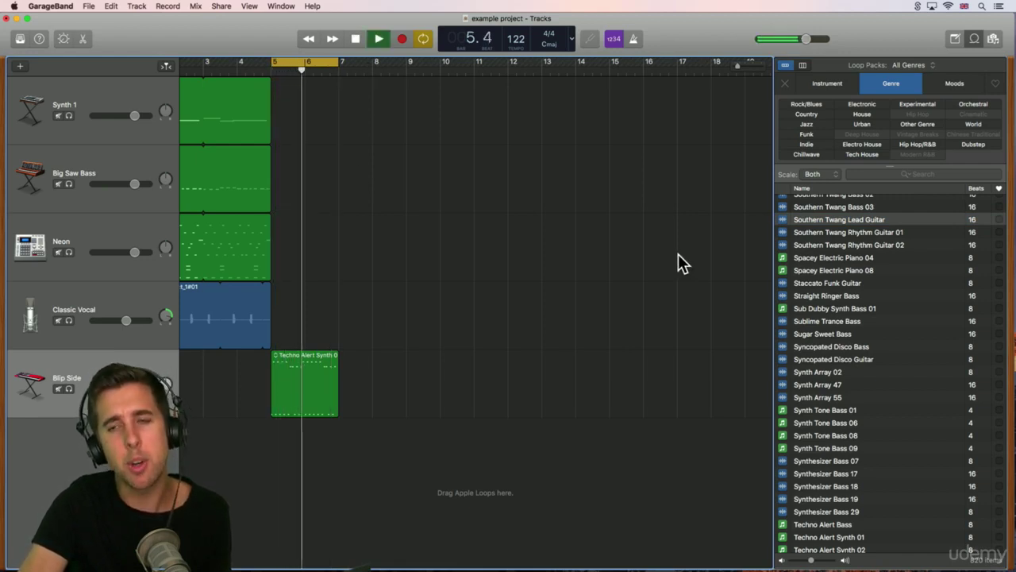
left_click(826, 259)
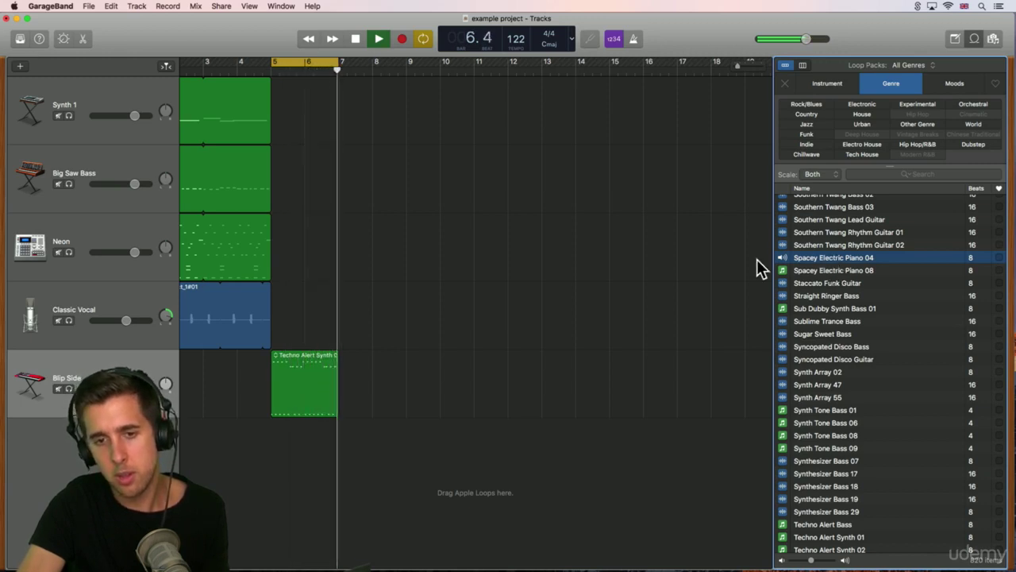
left_click_drag(757, 259, 290, 447)
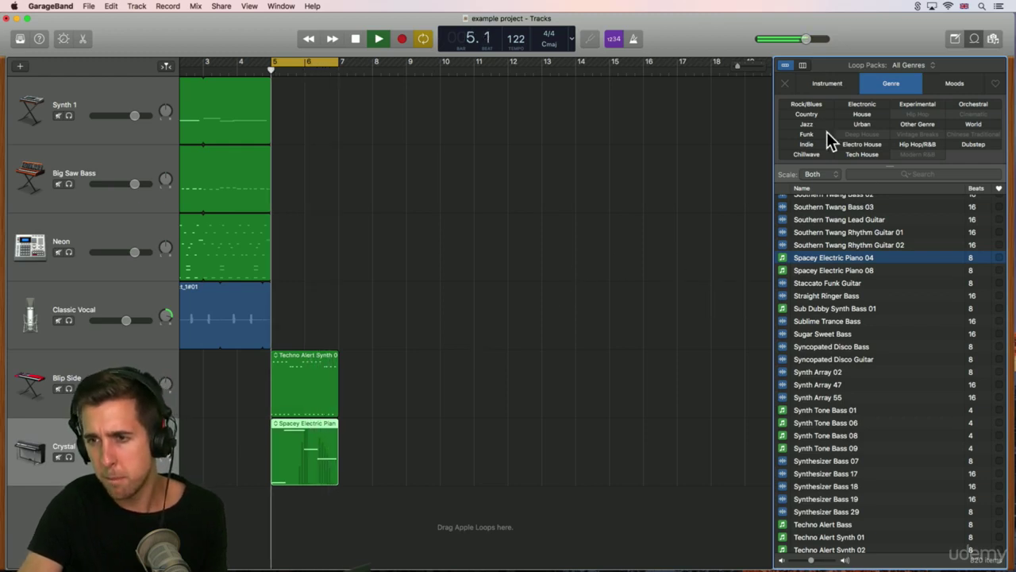
Step: Preview Staccato Funk Guitar and Straight Ringer Bass, adding each on its own new track starting at bar 5
left_click(823, 283)
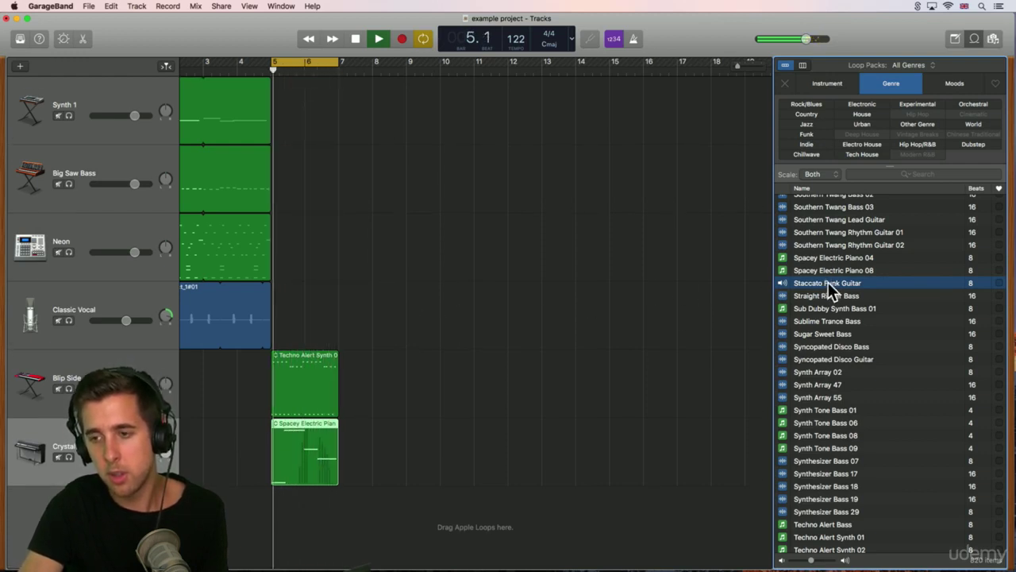
left_click_drag(829, 282, 274, 507)
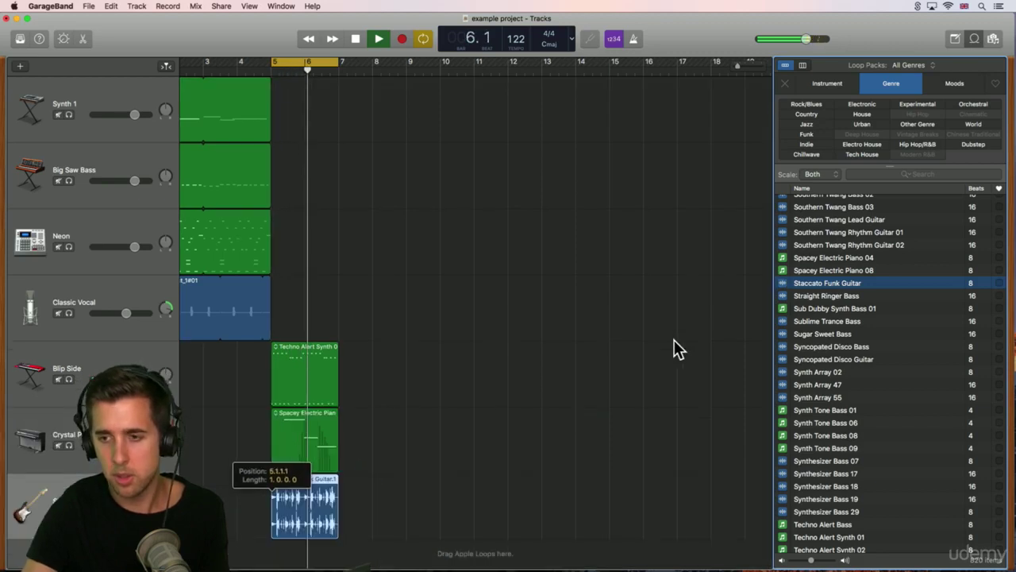
left_click(815, 296)
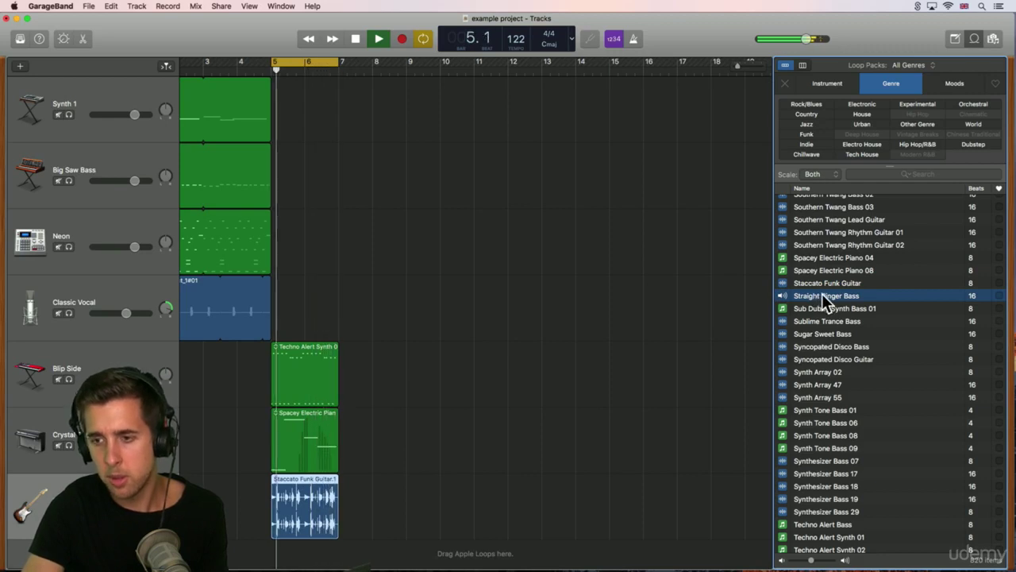
left_click_drag(821, 293, 270, 550)
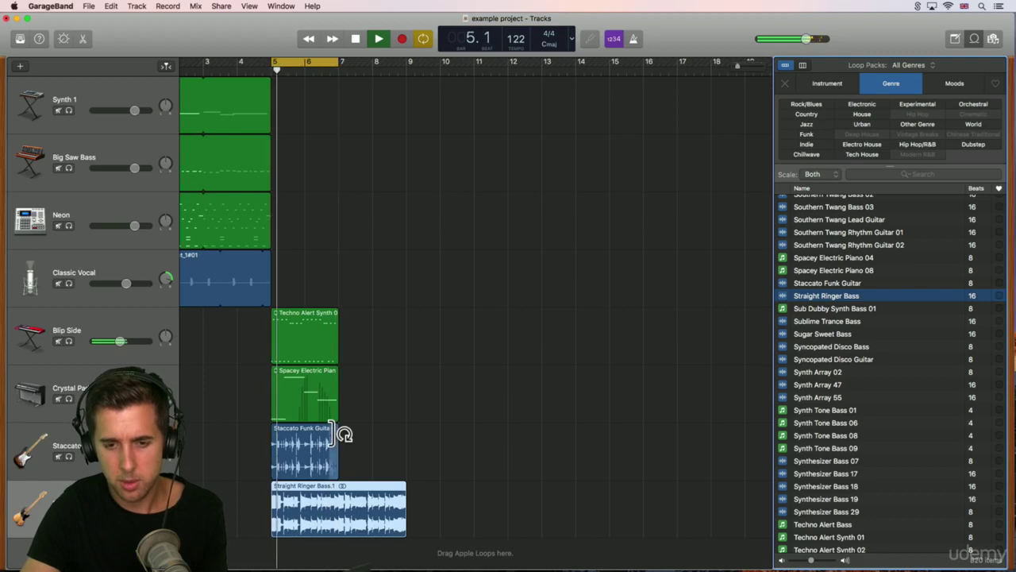
Step: Loop the Staccato Funk Guitar, Spacey Electric Piano 04 and Techno Alert Synth 01 regions out to bar 9, and extend the cycle area to match
key("space")
mouse_move(339, 431)
left_mouse_down()
mouse_move(403, 427)
mouse_move(342, 431)
left_mouse_up()
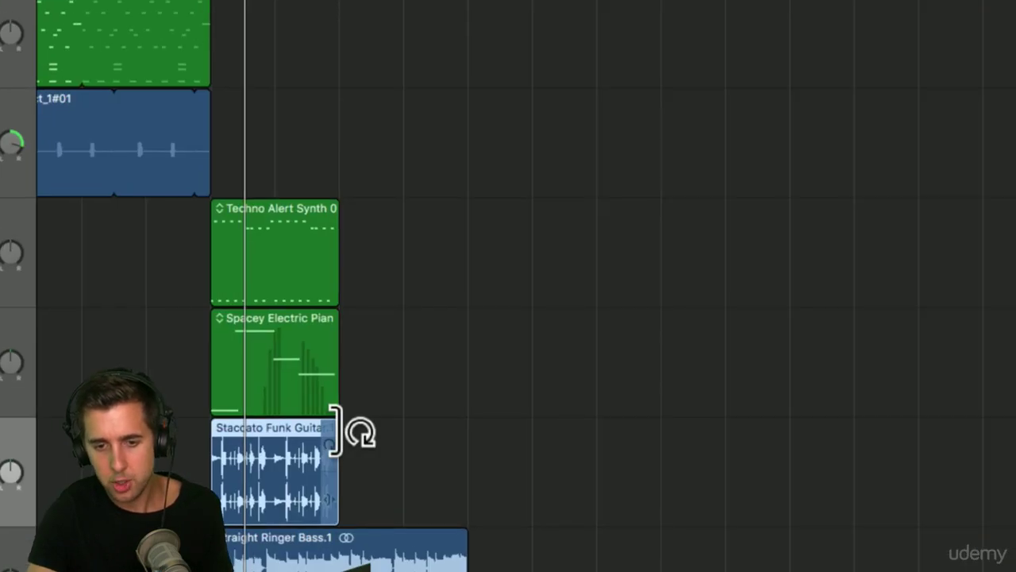
left_click_drag(338, 433, 466, 429)
left_click_drag(337, 317, 466, 323)
left_click_drag(342, 211, 473, 230)
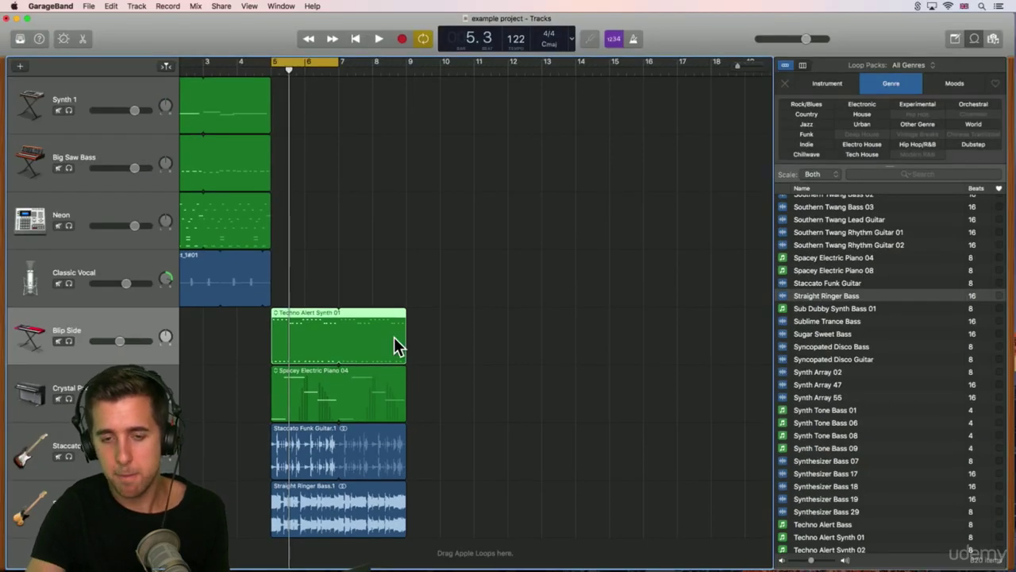
key("space")
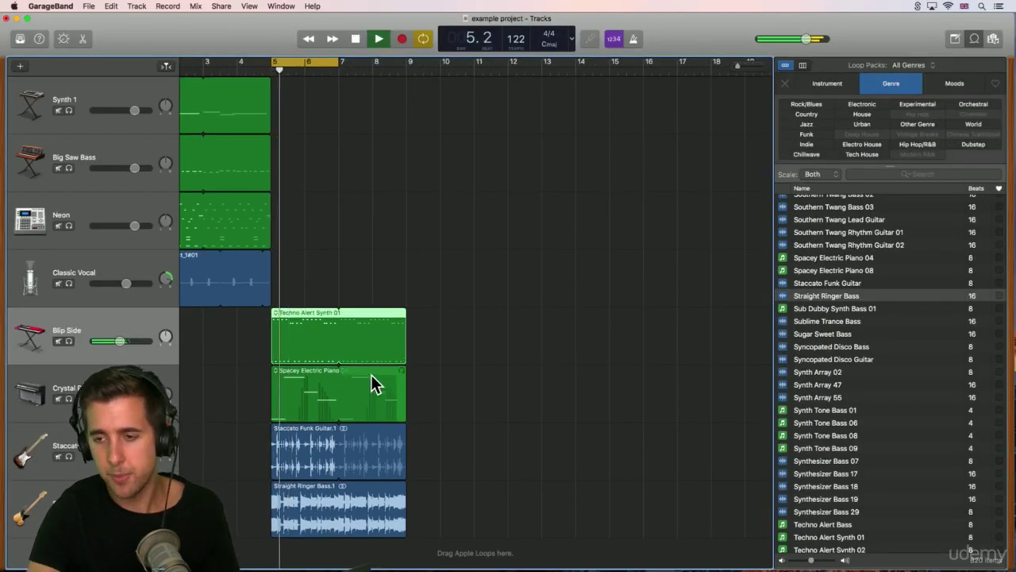
left_click_drag(337, 64, 409, 67)
Step: Search the loops for "synth" and preview Remix Jazz Synth 01, Sub Dubby Synth Bass 01, Synth Tone Bass 01 and Techno Alert Synth 01
left_click(925, 173)
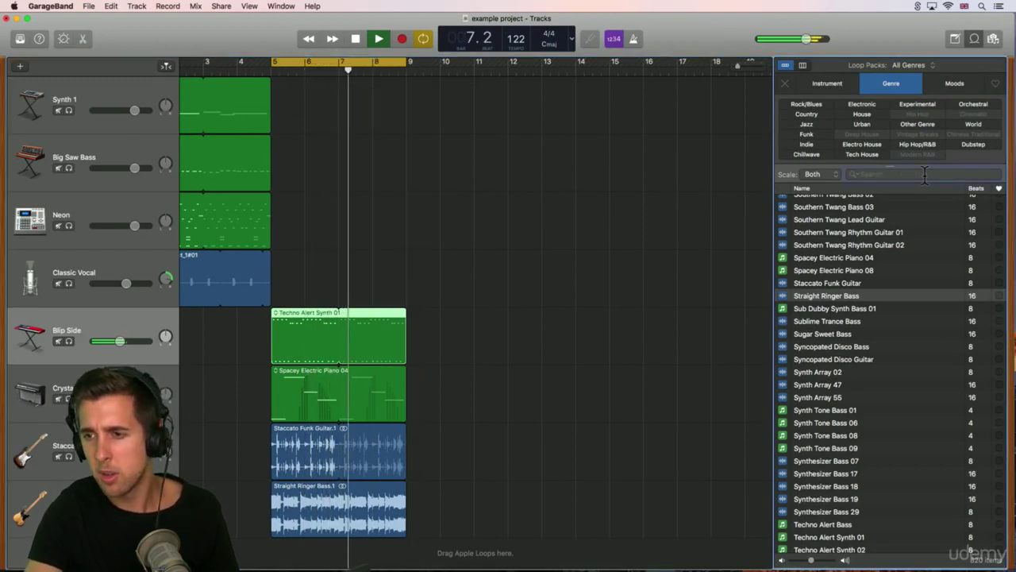
type("synth")
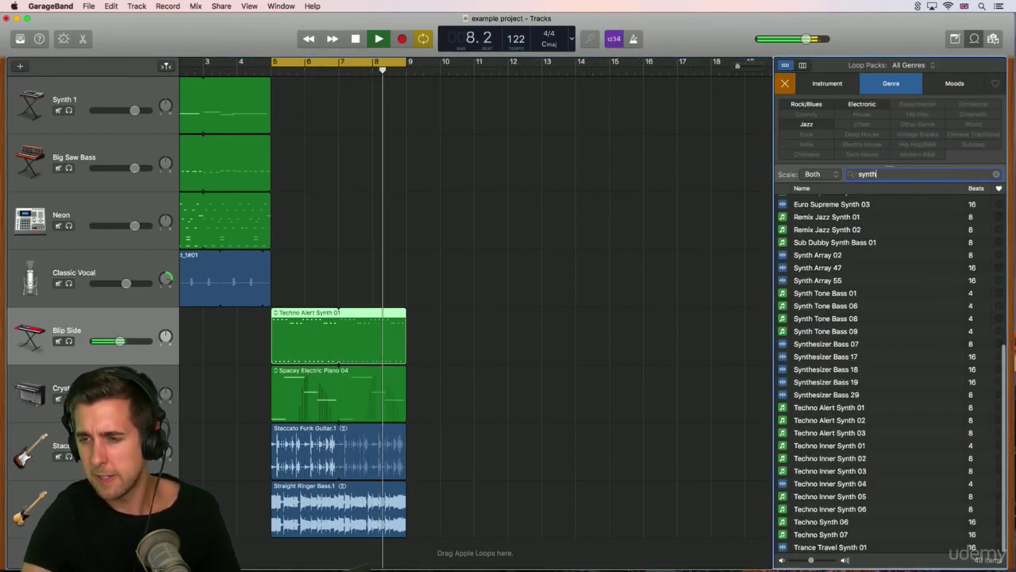
left_click(838, 217)
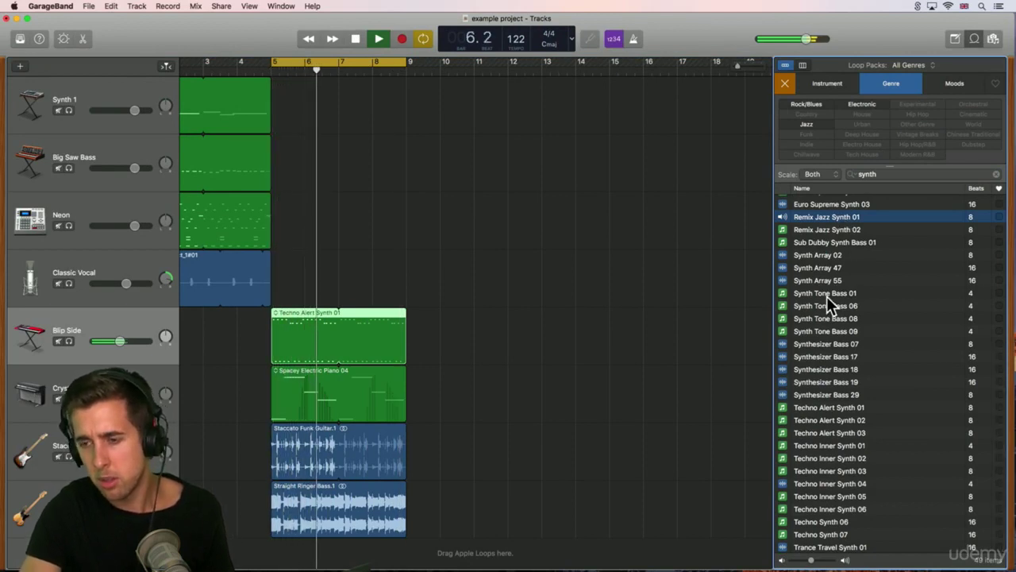
left_click(822, 243)
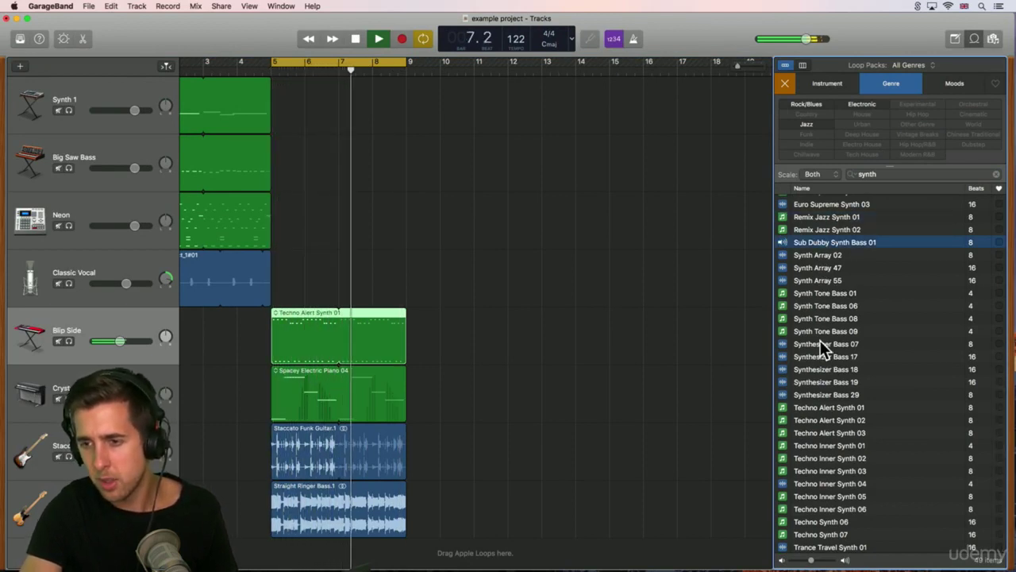
left_click(817, 293)
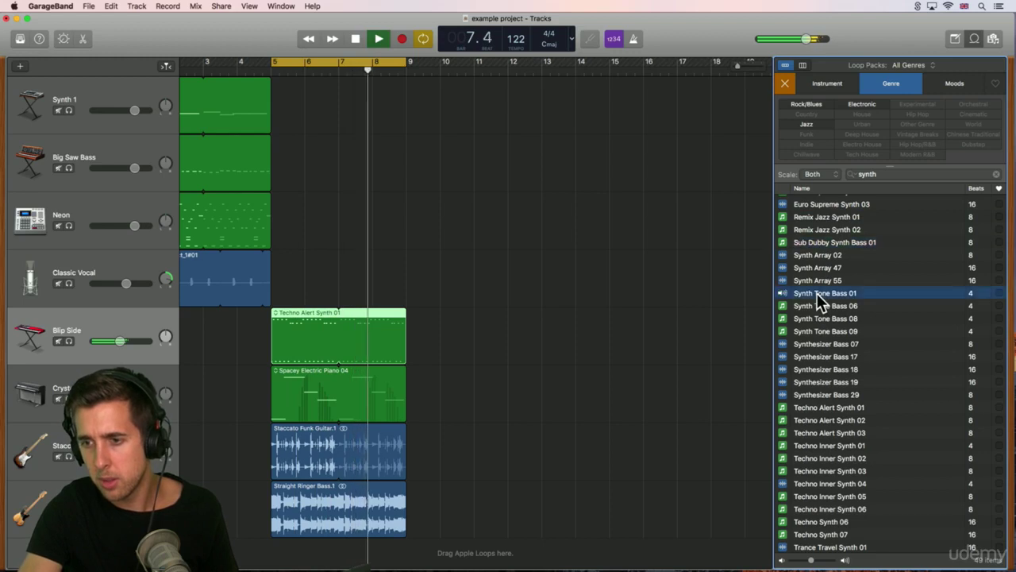
left_click(830, 409)
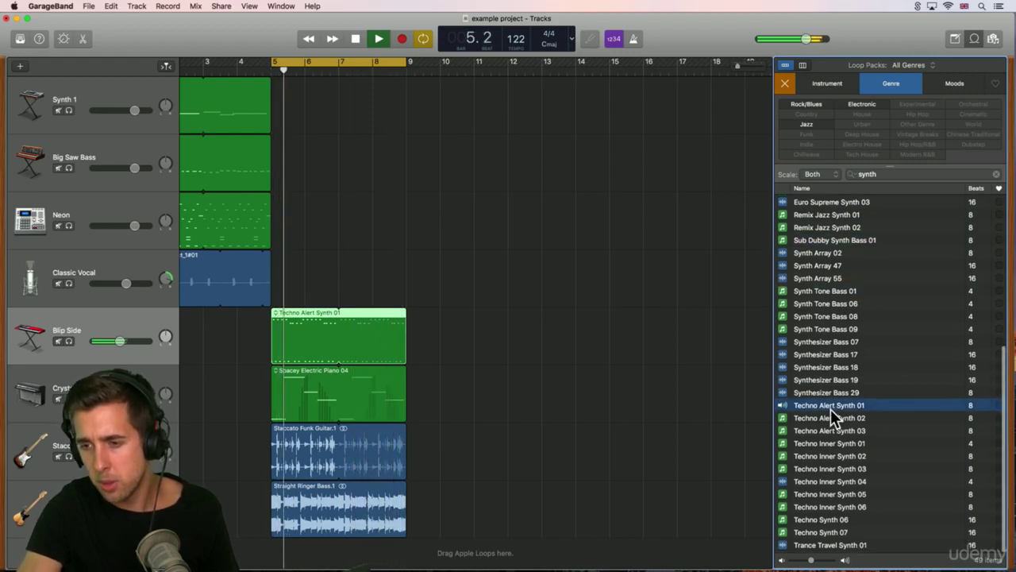
Step: Compare Techno Synth 06 and Techno Synth 07 by ear, and add Techno Synth 06 on a new track starting at bar 5
left_click(831, 524)
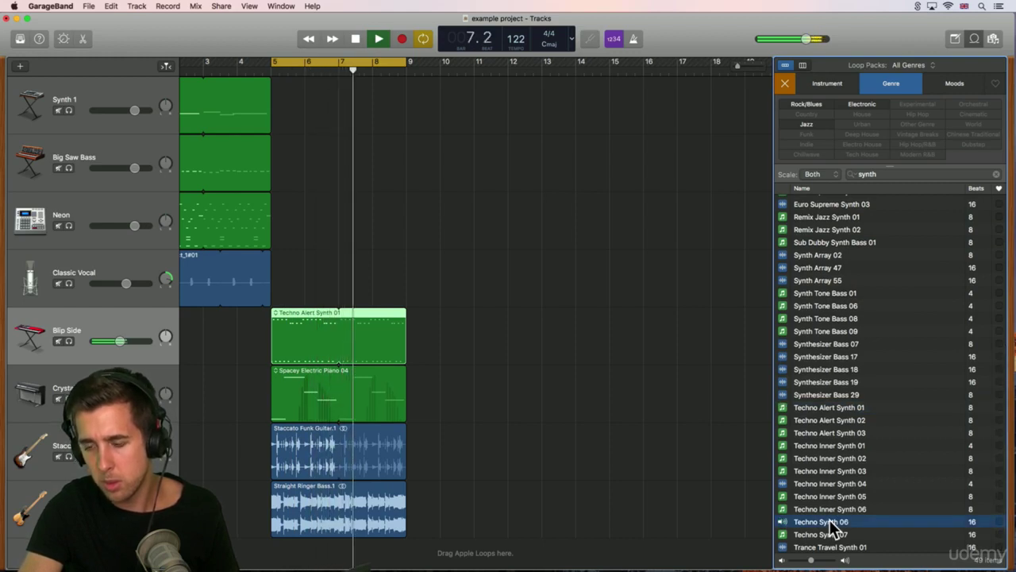
left_click(830, 537)
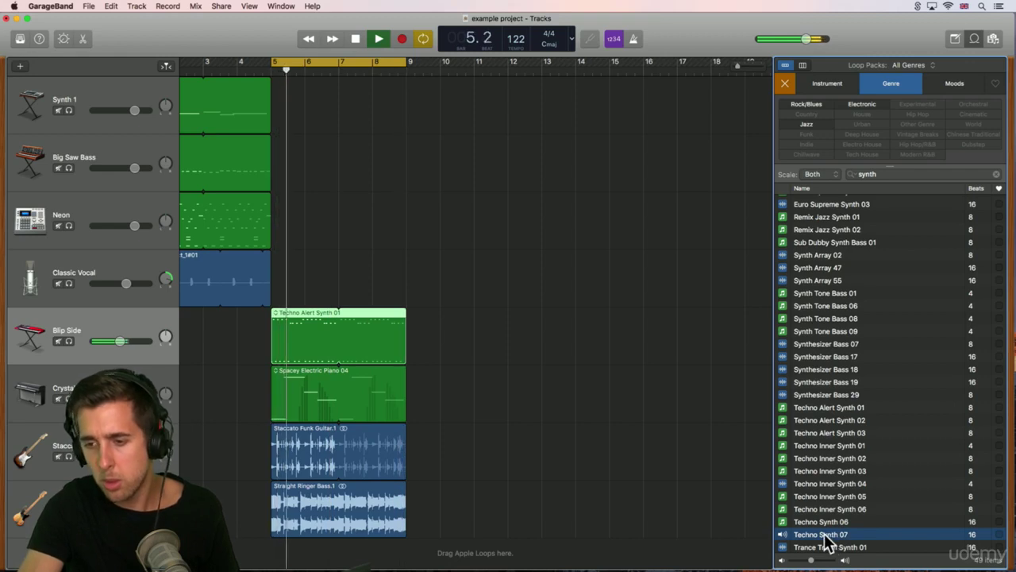
left_click(820, 525)
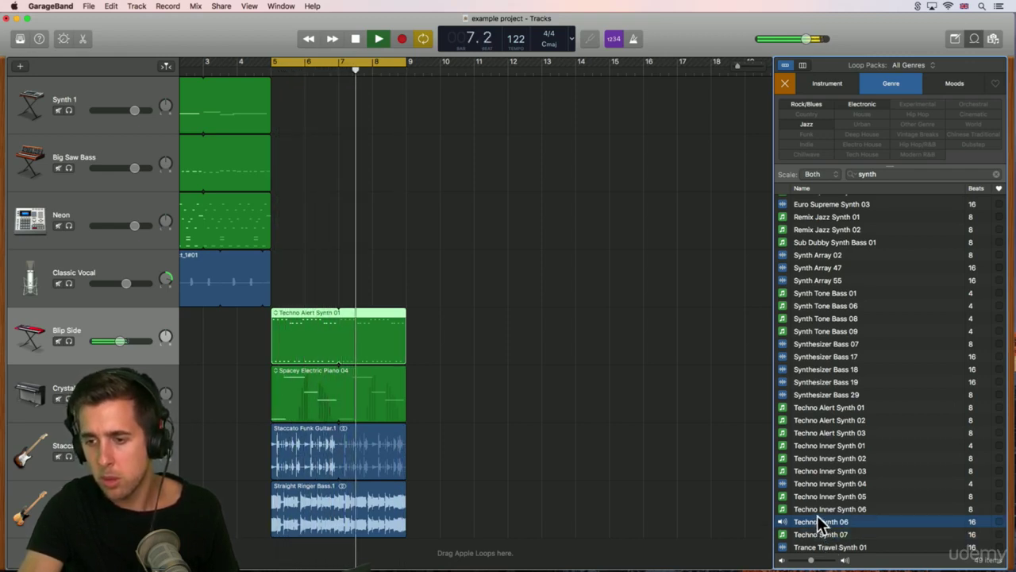
left_click_drag(830, 530, 271, 549)
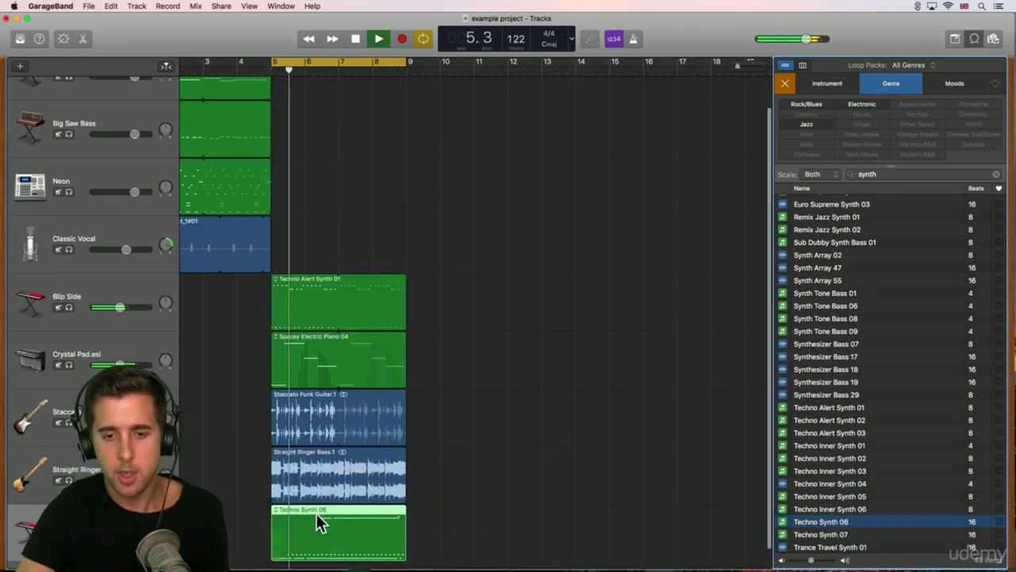
Step: Solo the Techno Synth 06 track and play it back alone
key("space")
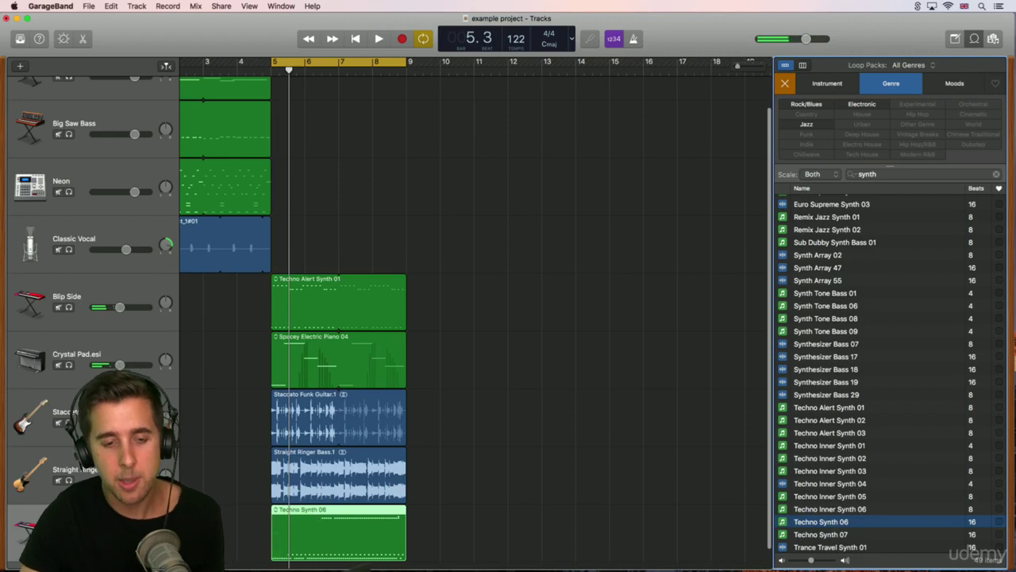
key("s")
key("space")
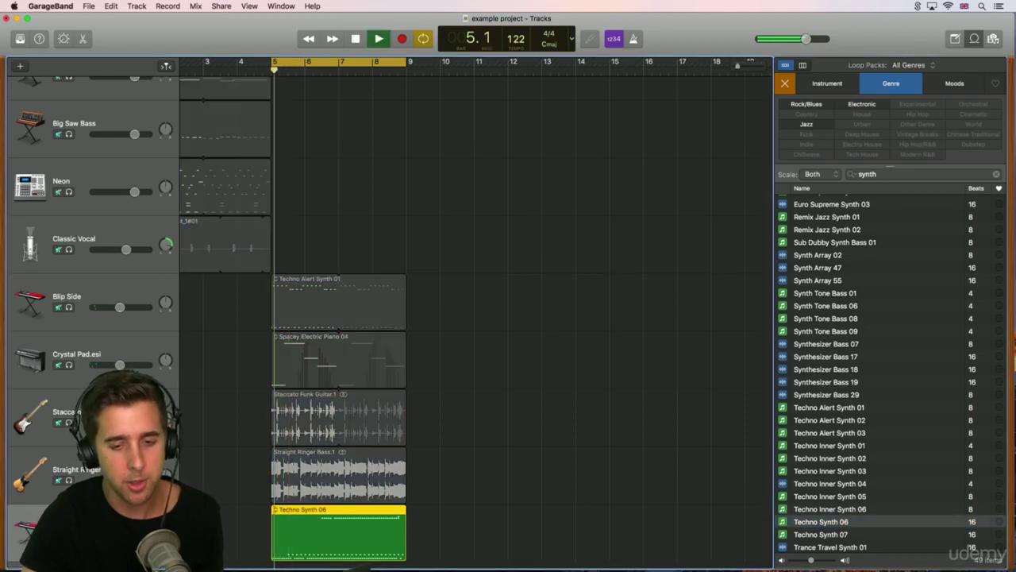
Step: Move the Techno Synth 06 region to the Neon track at bar 5 and audition it with only Neon soloed
left_click_drag(347, 530, 334, 195)
key("space")
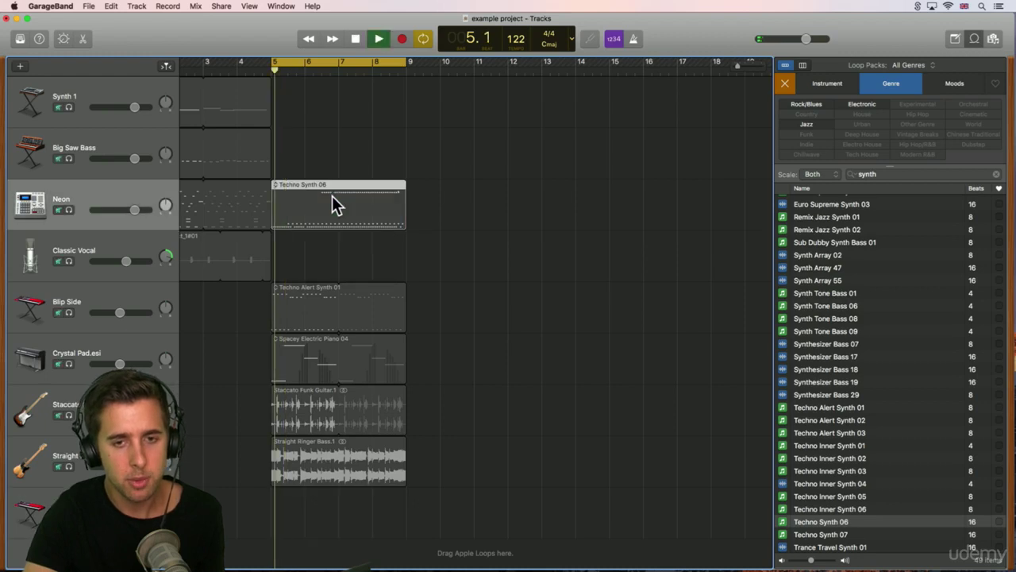
key("s")
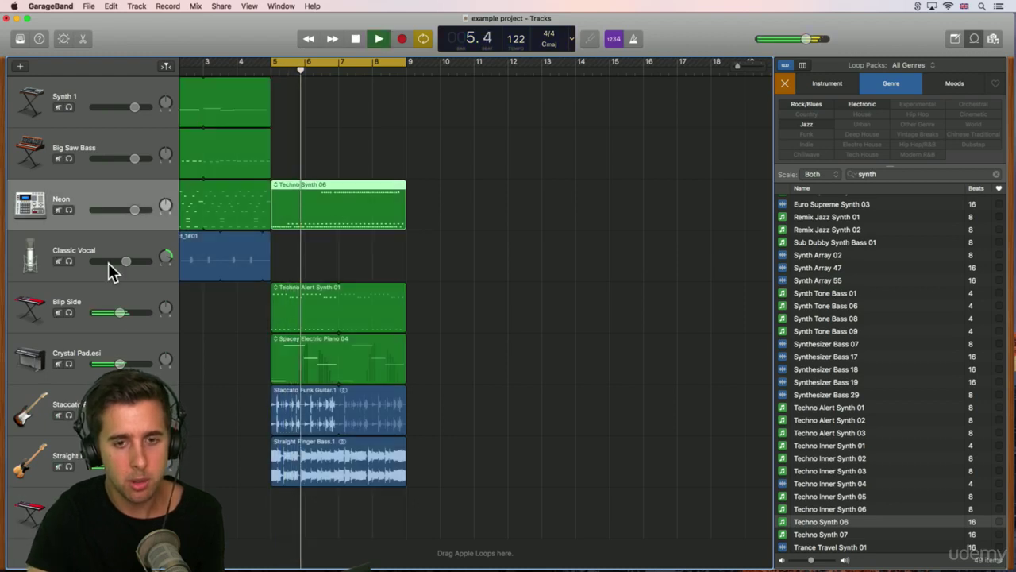
left_click(69, 210)
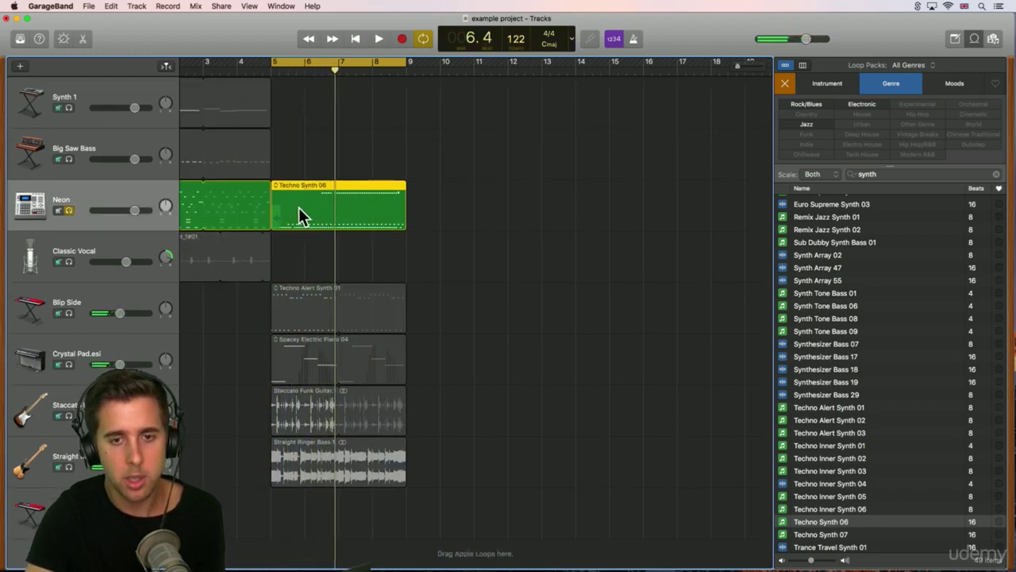
Step: Move the Techno Synth 06 region from Neon to the Big Saw Bass track and solo that track instead
left_click_drag(299, 207, 296, 161)
left_click(68, 209)
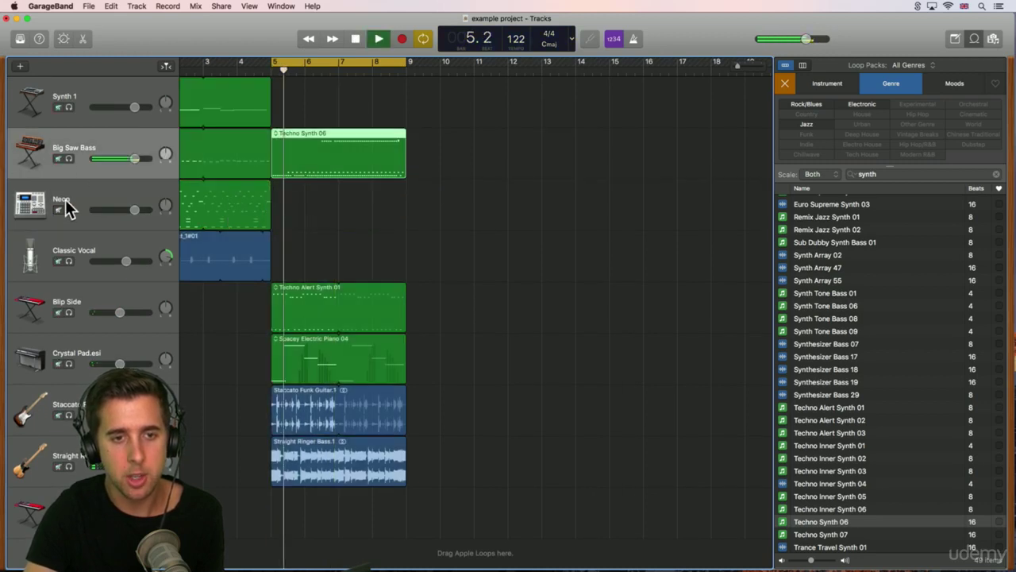
left_click(69, 158)
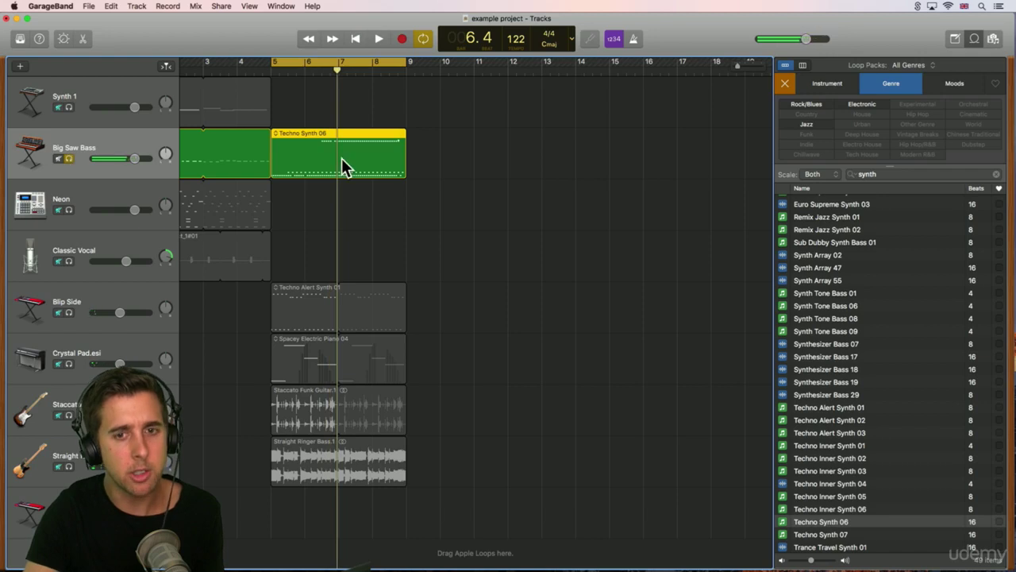
Step: Move the Techno Synth 06 region to the Synth 1 track at bar 5 and audition it with only Synth 1 soloed
left_click_drag(341, 158, 338, 108)
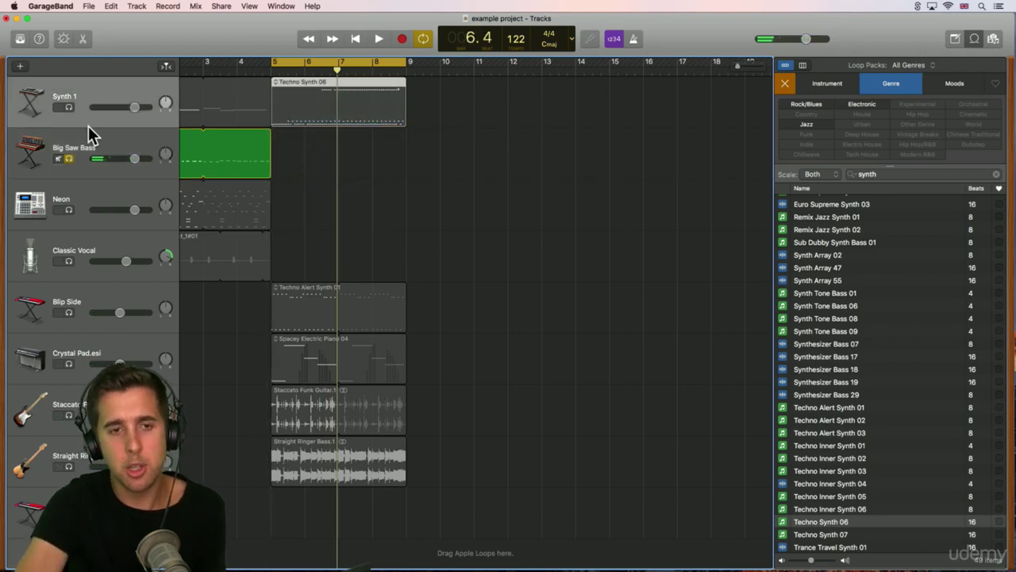
left_click(69, 159)
left_click(69, 107)
key("space")
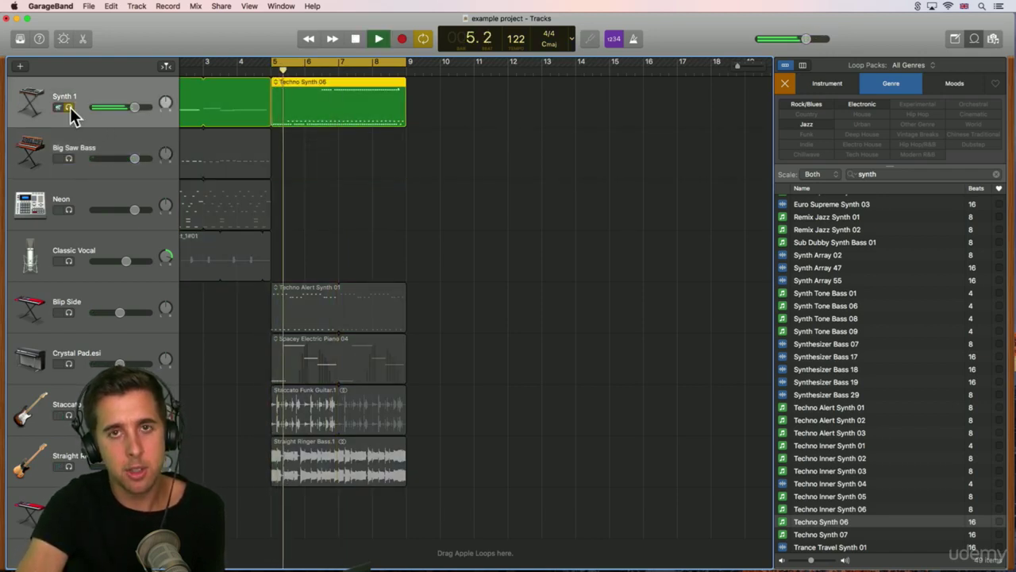
key("space")
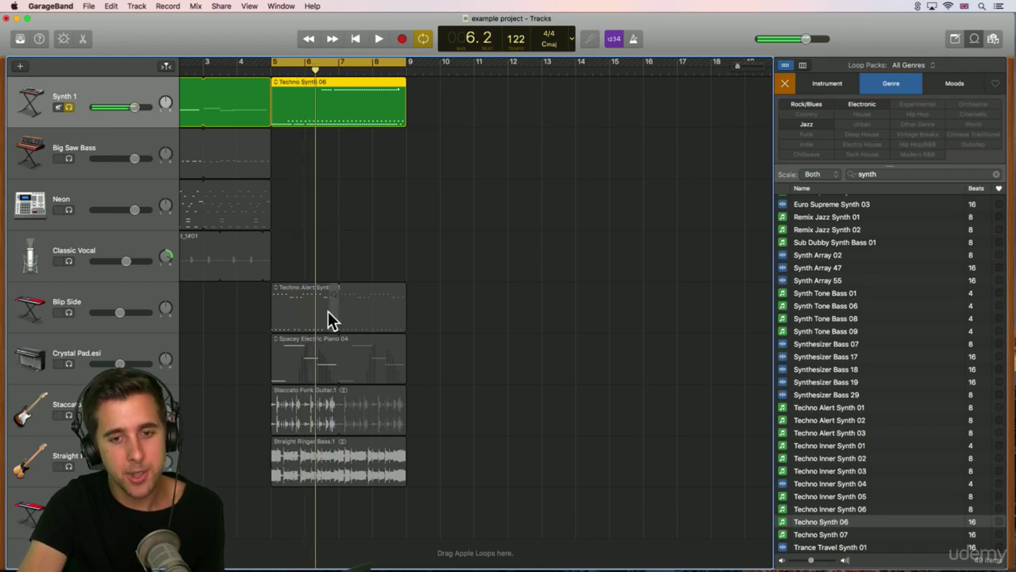
Step: Move the Techno Alert Synth 01 region to the Big Saw Bass track at bar 5 and turn off the solo on Synth 1
left_click_drag(312, 306, 306, 173)
left_click(69, 107)
scroll(211, 170, "left", 4)
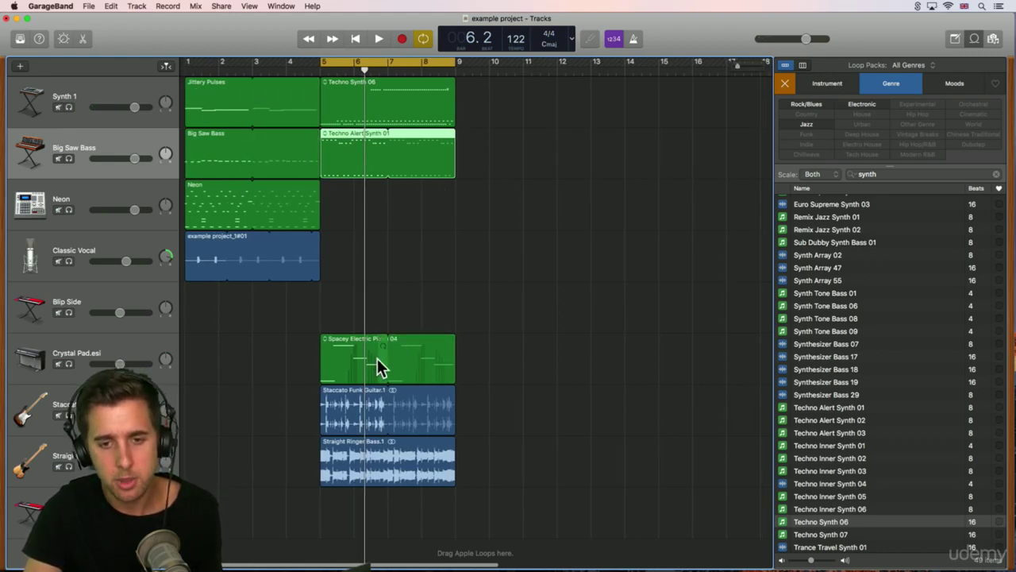
Step: Move the Spacey Electric Piano 04 region to the Blip Side track and delete the empty Crystal Pad track and the empty last track
left_click_drag(379, 367, 373, 322)
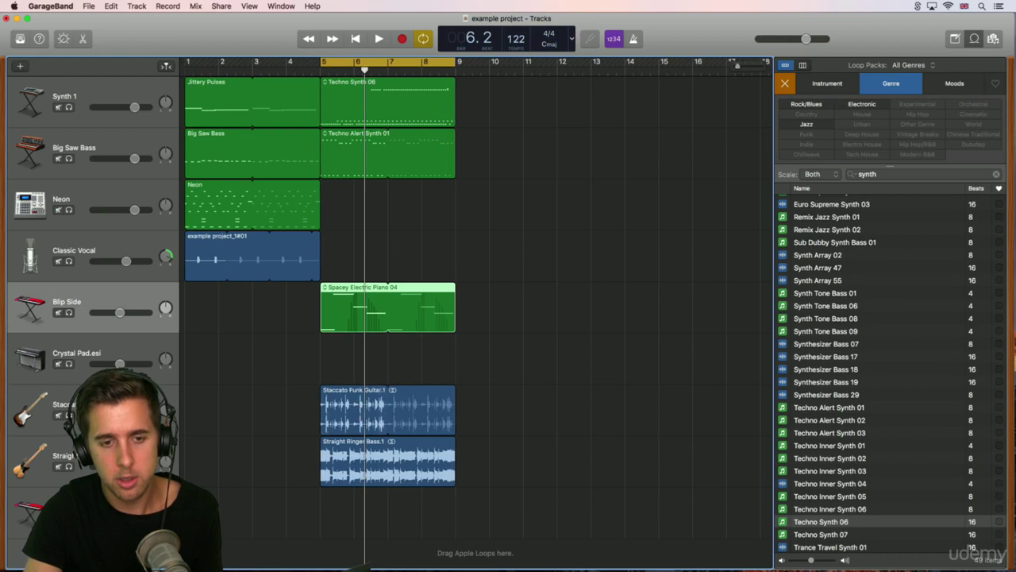
left_click(89, 359)
key("super+BackSpace")
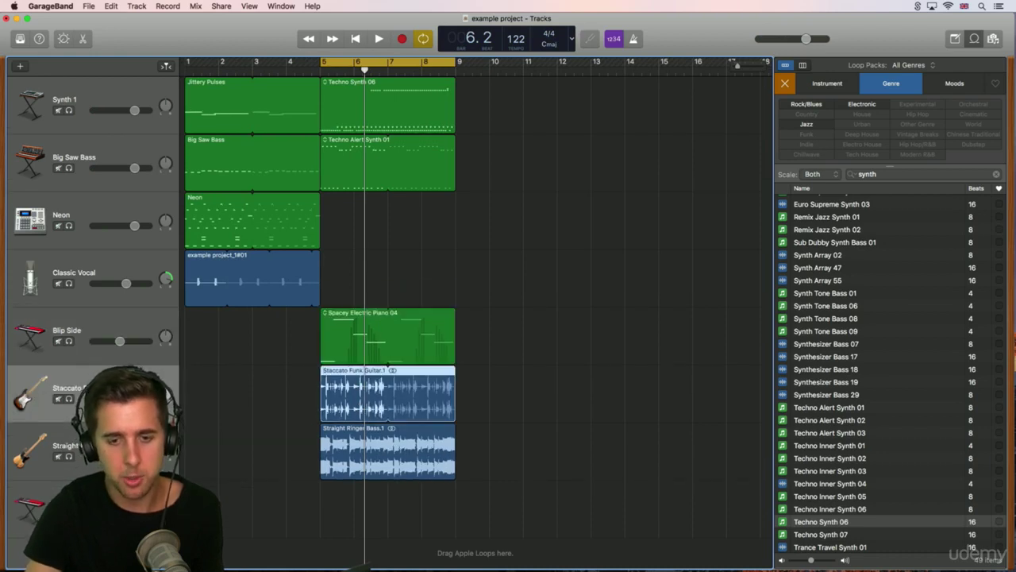
left_click(89, 509)
key("super+BackSpace")
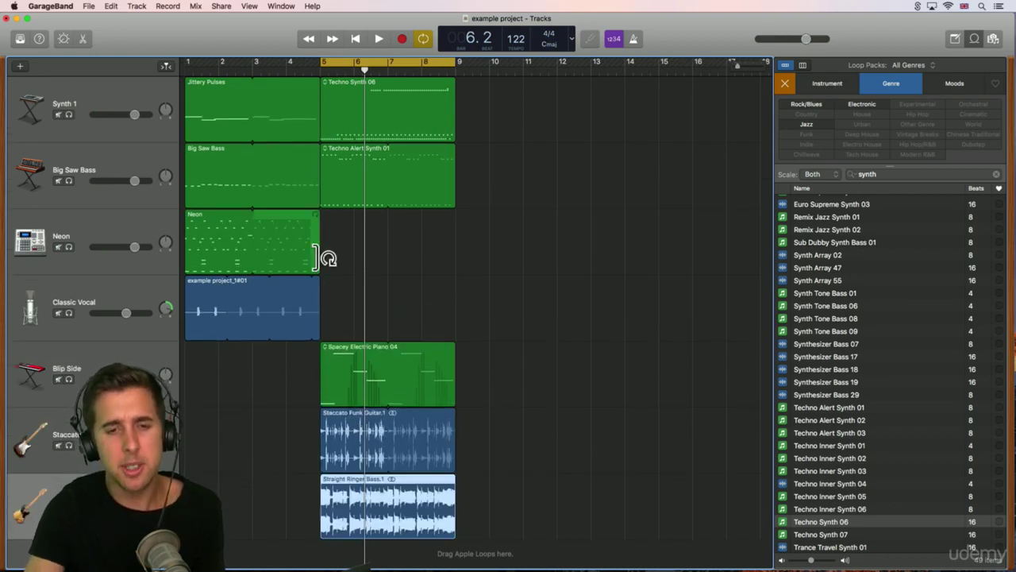
Step: Loop the Neon region until bar 9 and turn off cycle mode
left_click_drag(318, 218, 448, 235)
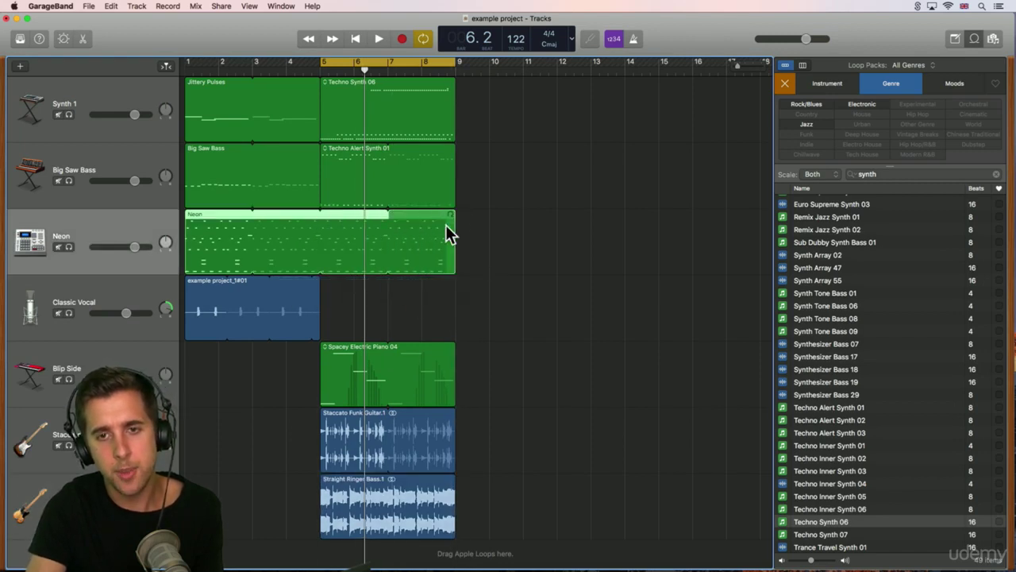
left_click(395, 65)
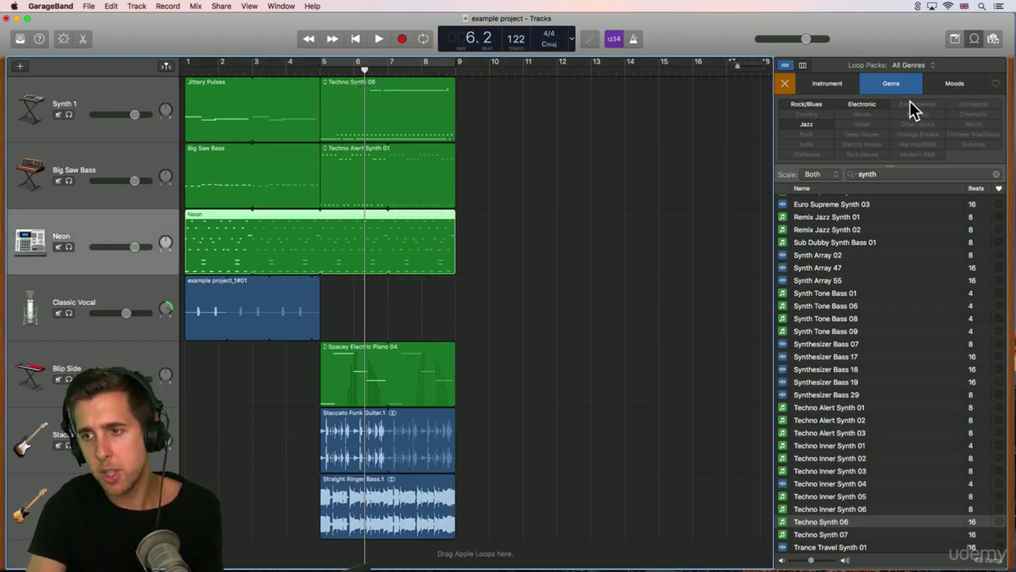
Step: Clear the Apple Loops genre filters and search text, and hide the Loop Browser
left_click(787, 84)
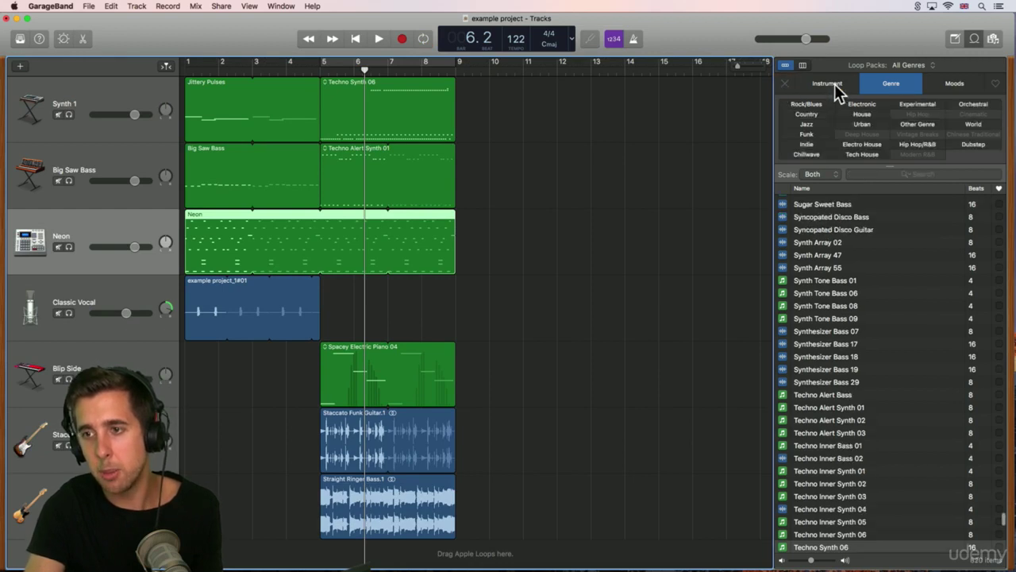
left_click(975, 39)
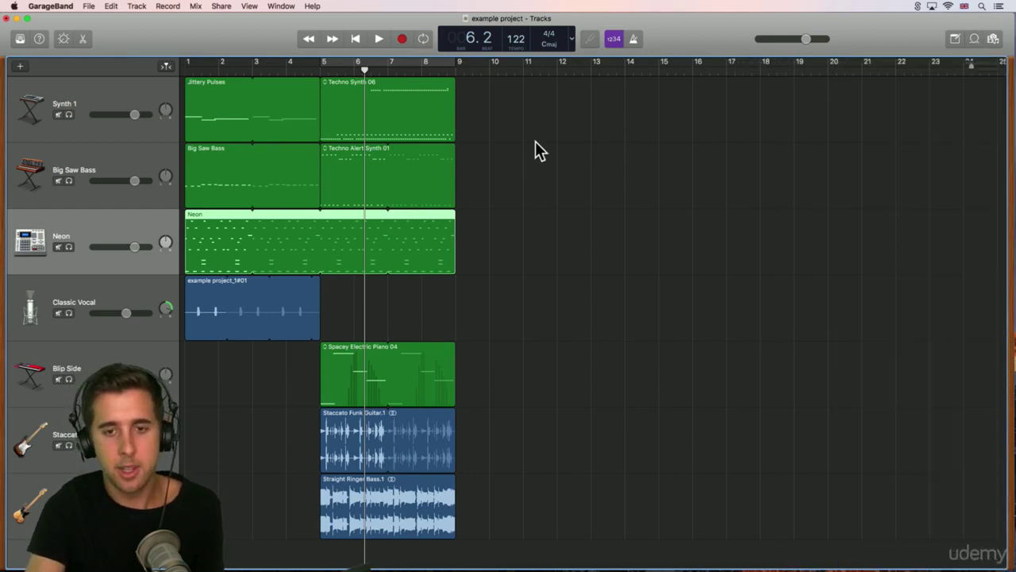
Step: During playback from bar 1, move the Straight Ringer Bass region to bar 9 and loop Spacey Electric Piano 04 until bar 13
key("Return")
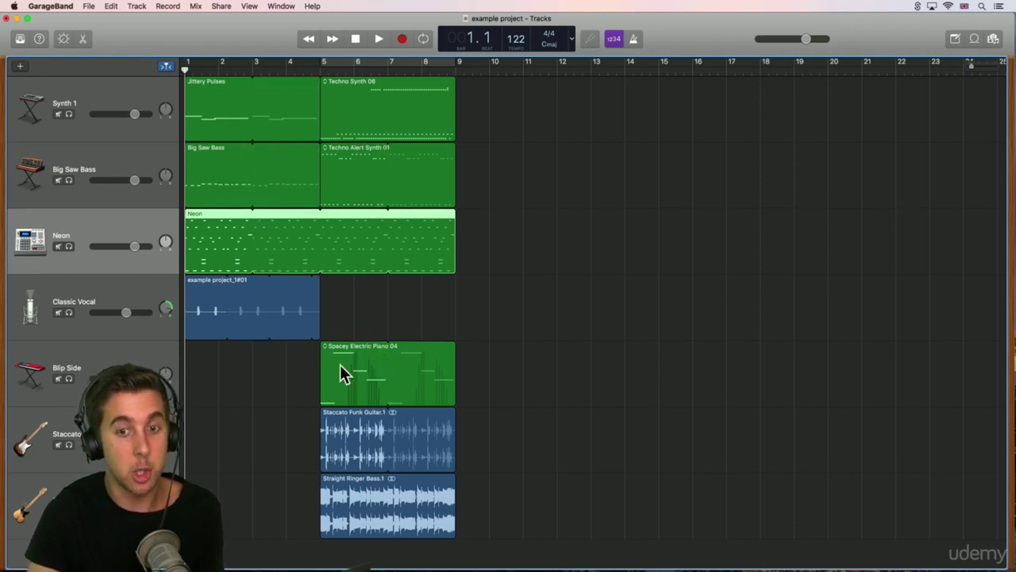
key("space")
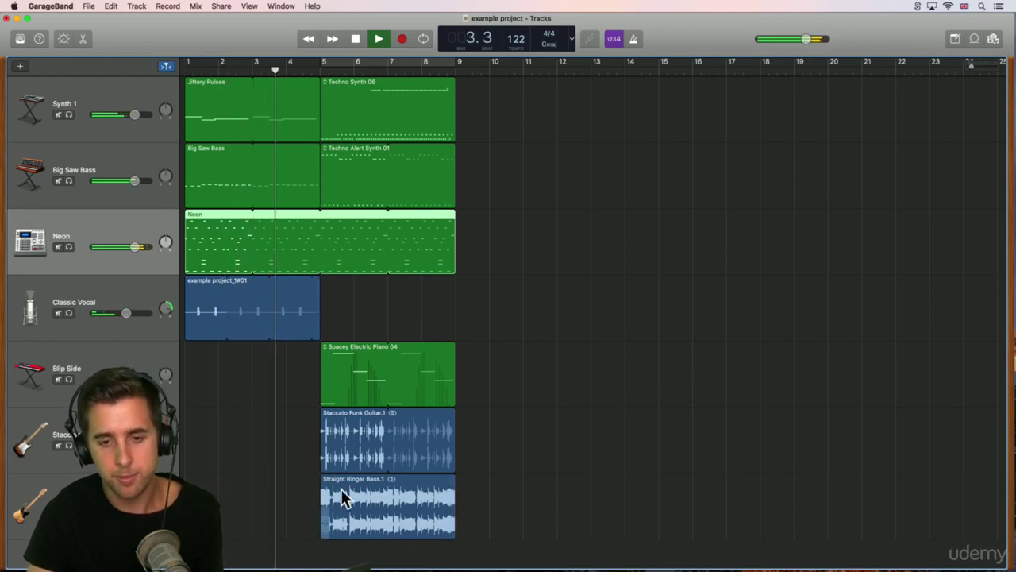
left_click_drag(346, 494, 480, 490)
left_click(483, 431)
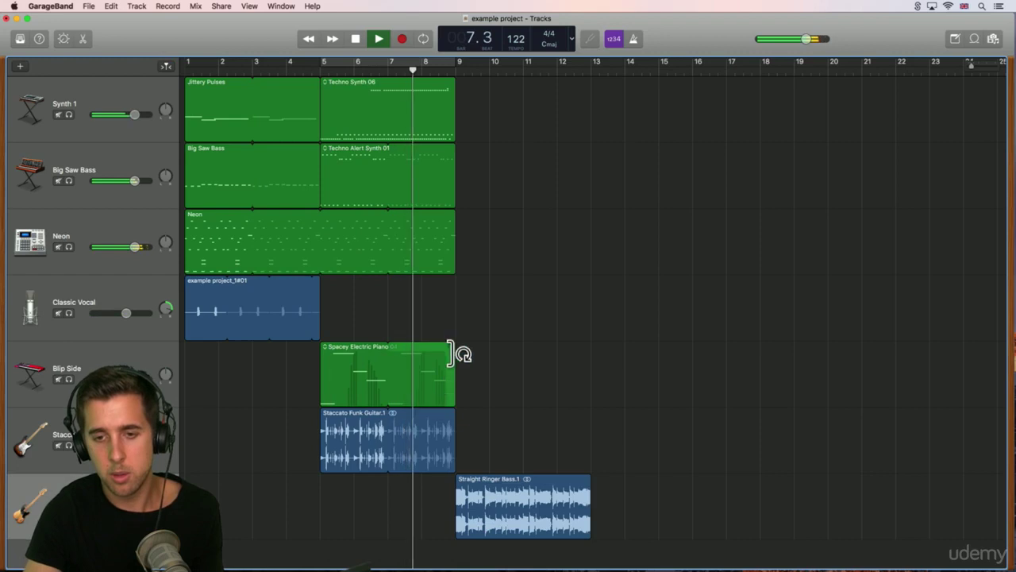
left_click_drag(453, 352, 596, 351)
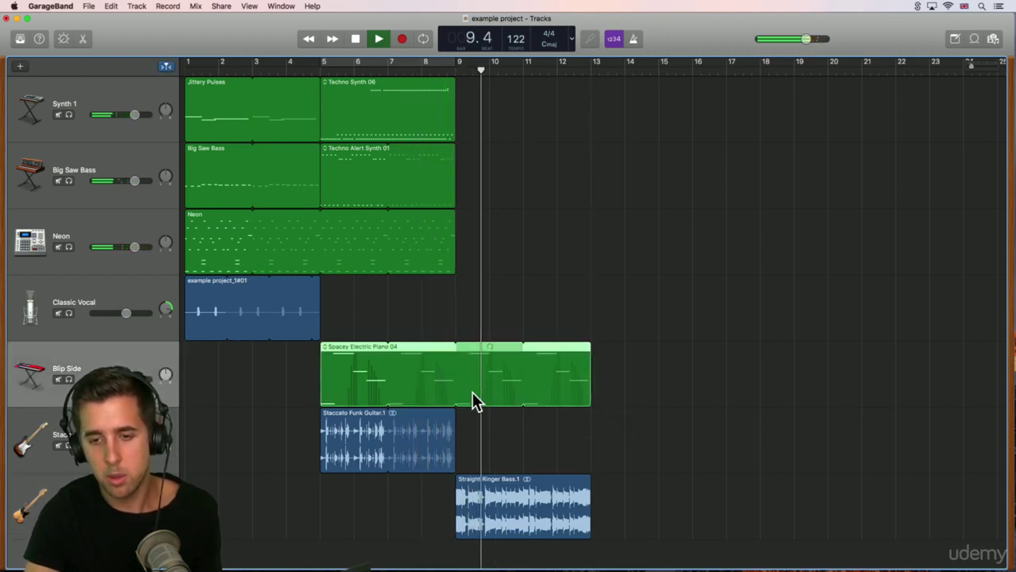
Step: Stop playback and copy the Staccato Funk Guitar region to bar 13 on its own track
left_click(353, 429)
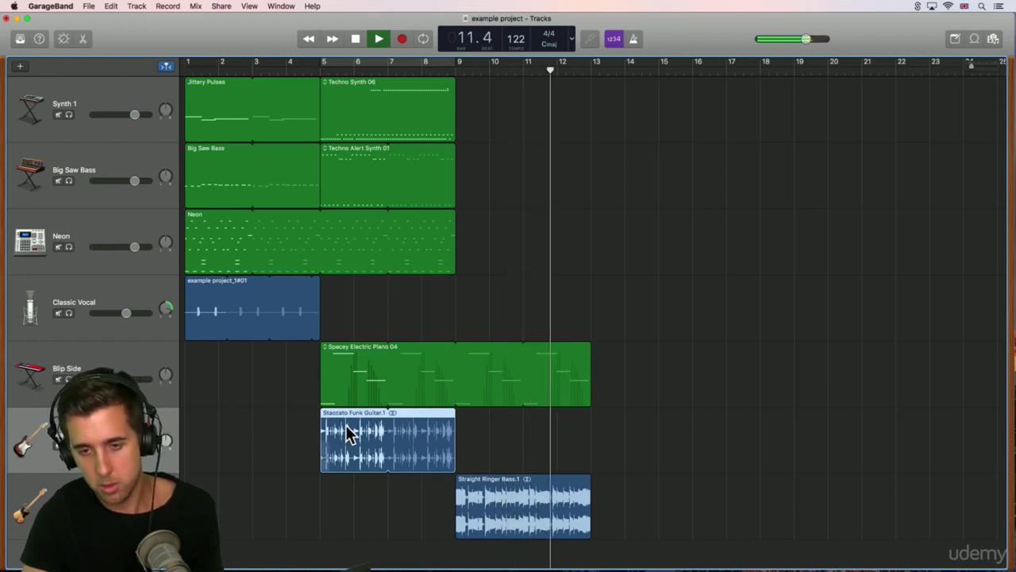
key("space")
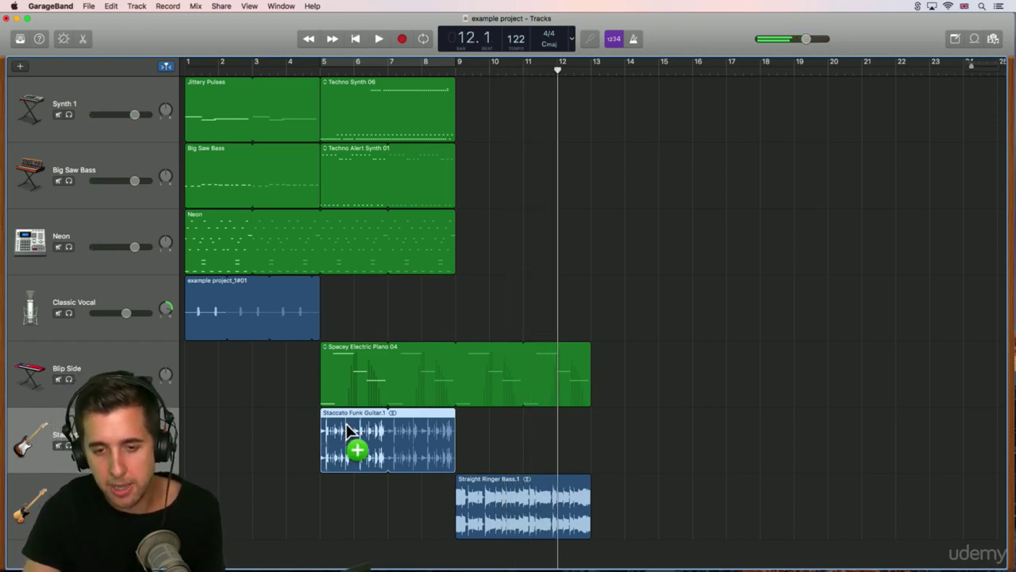
left_click_drag(347, 429, 618, 426)
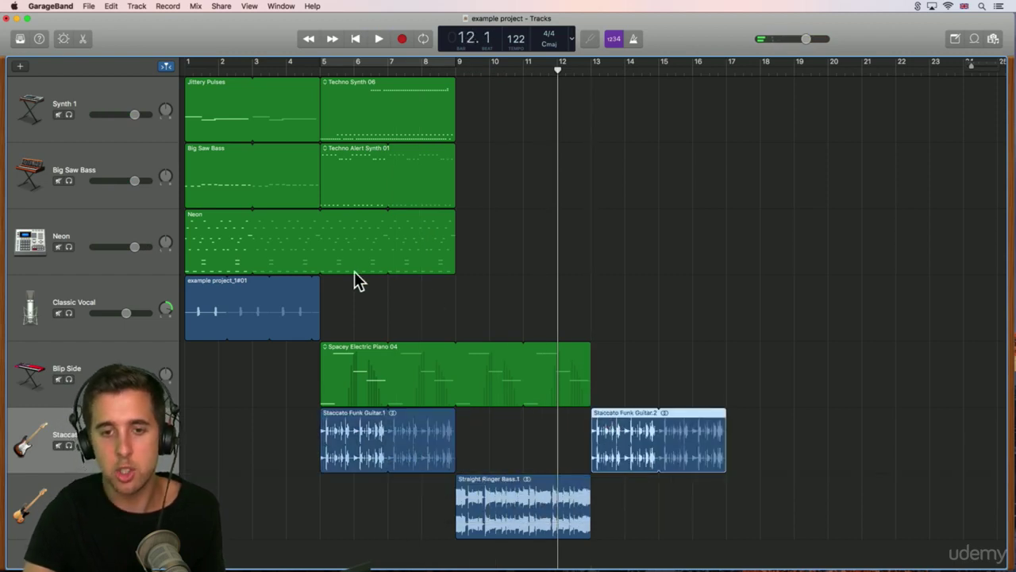
Step: Copy the Neon, Big Saw Bass and Jittery Pulses regions from bar 1 to bar 13 on their own tracks
left_click_drag(210, 229, 612, 223)
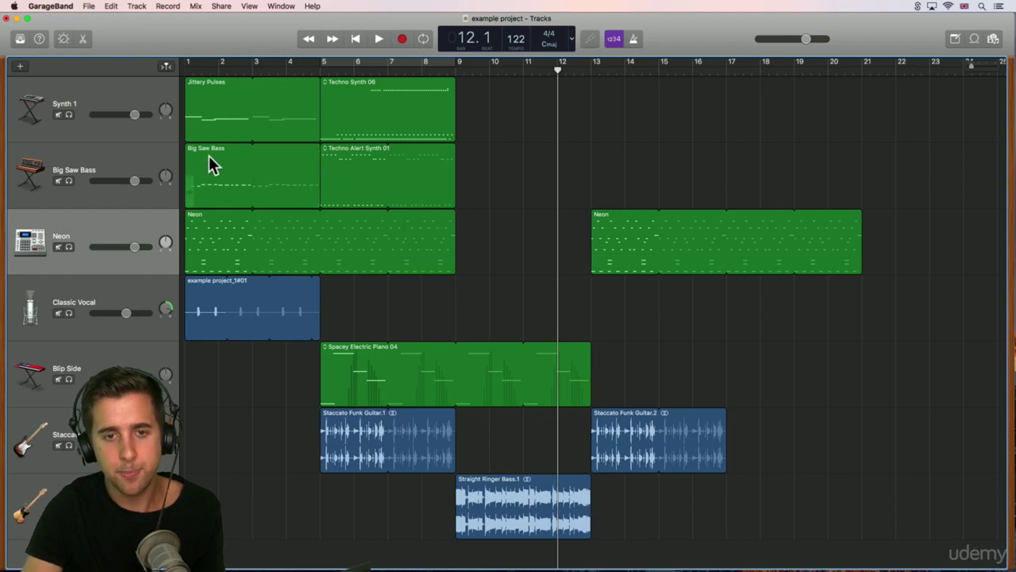
left_click_drag(201, 149, 606, 151)
left_click(209, 90)
left_click_drag(215, 89, 612, 103)
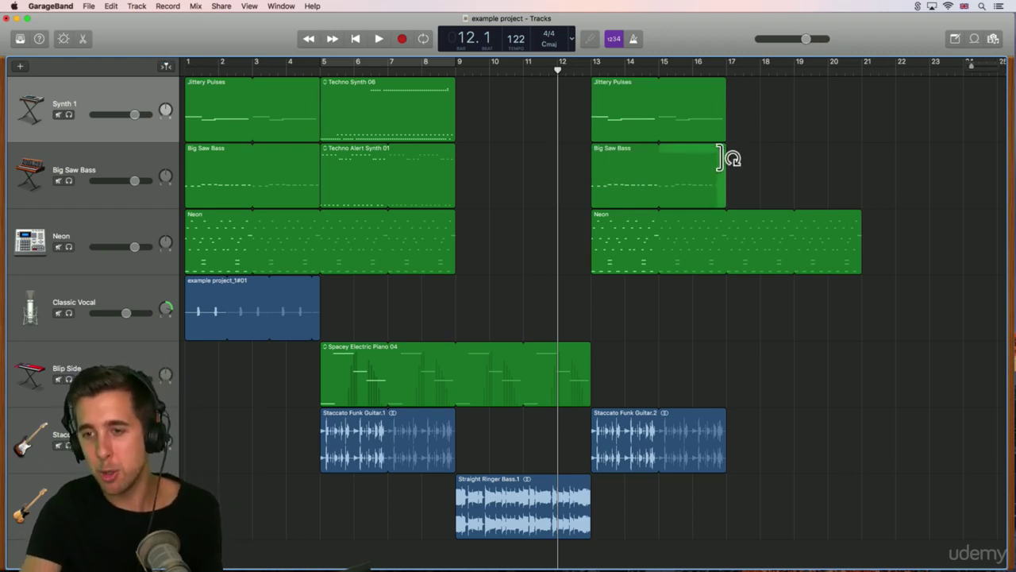
Step: Loop the Big Saw Bass and Jittery Pulses copies and the Spacey Electric Piano 04 region until bar 21
left_click_drag(723, 157, 862, 161)
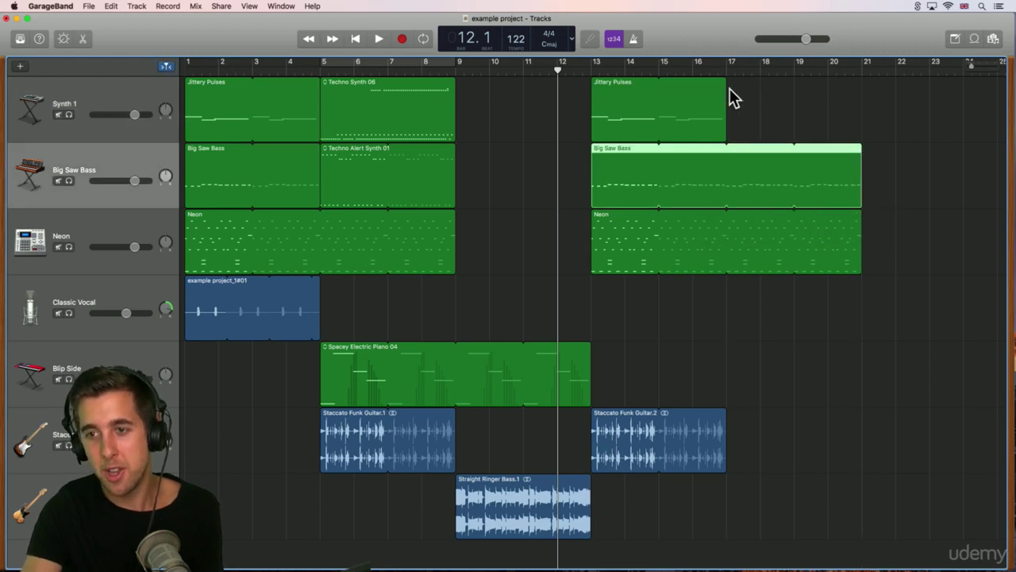
left_click_drag(725, 89, 862, 98)
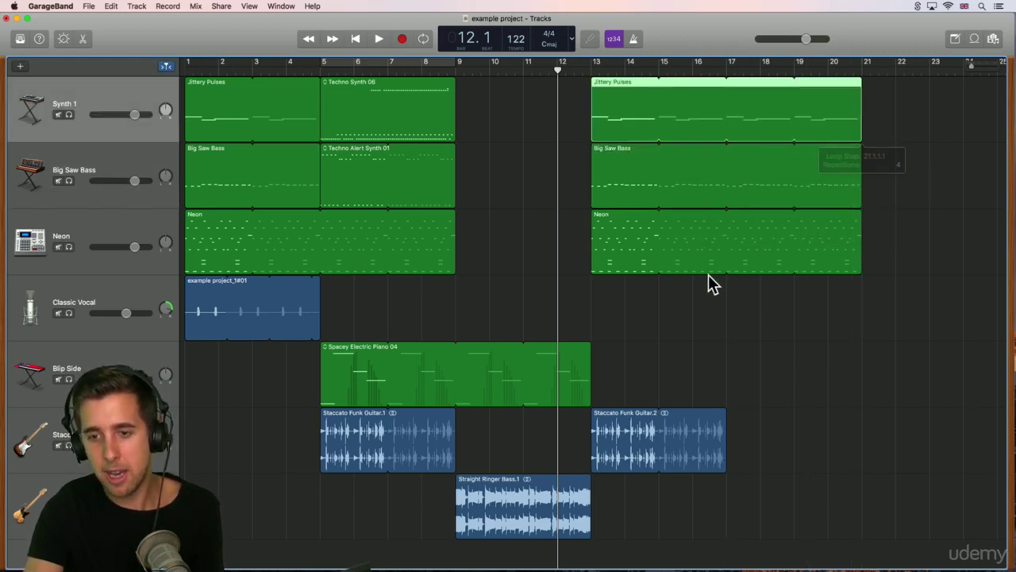
left_click_drag(591, 356, 871, 352)
Step: Copy the Staccato Funk Guitar and Straight Ringer Bass regions to bar 17 on their own tracks
left_click(613, 425)
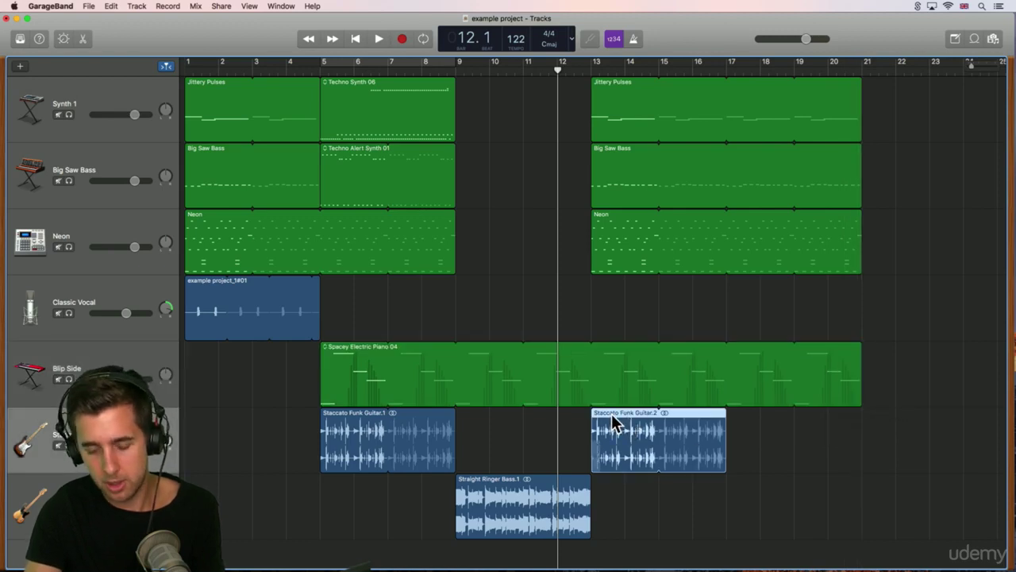
left_click_drag(613, 424, 748, 429)
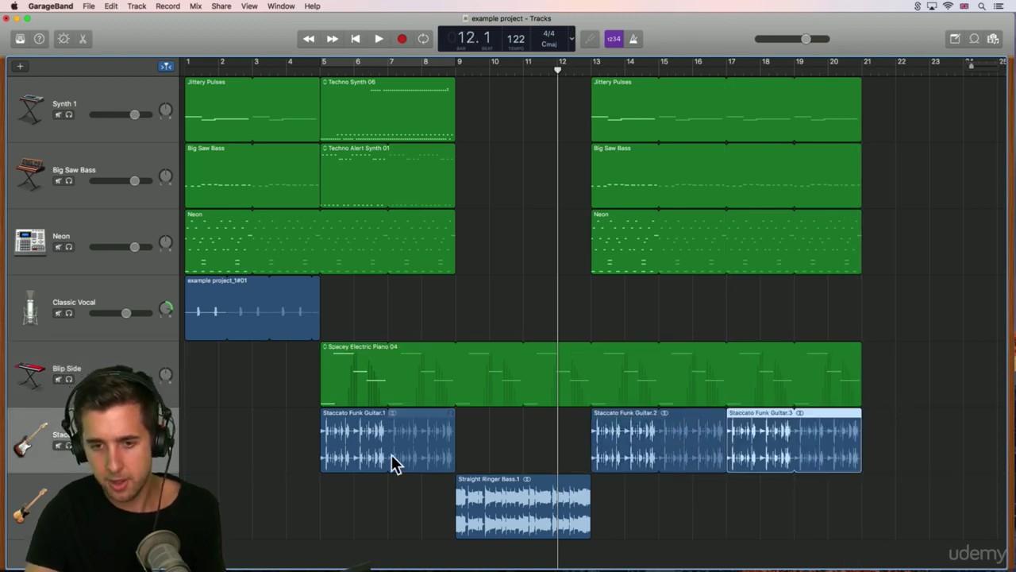
left_click(464, 493)
left_click_drag(474, 489, 745, 500)
left_click(818, 320)
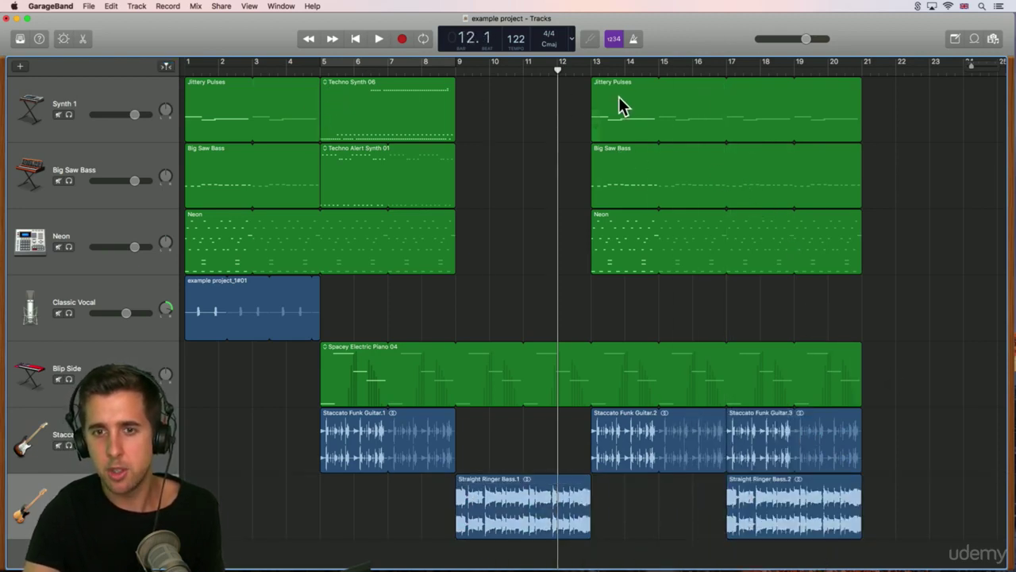
Step: Copy the Techno Synth 06 region to bar 21 on the Synth 1 track and shorten it to end at bar 23
left_click_drag(342, 94, 893, 83)
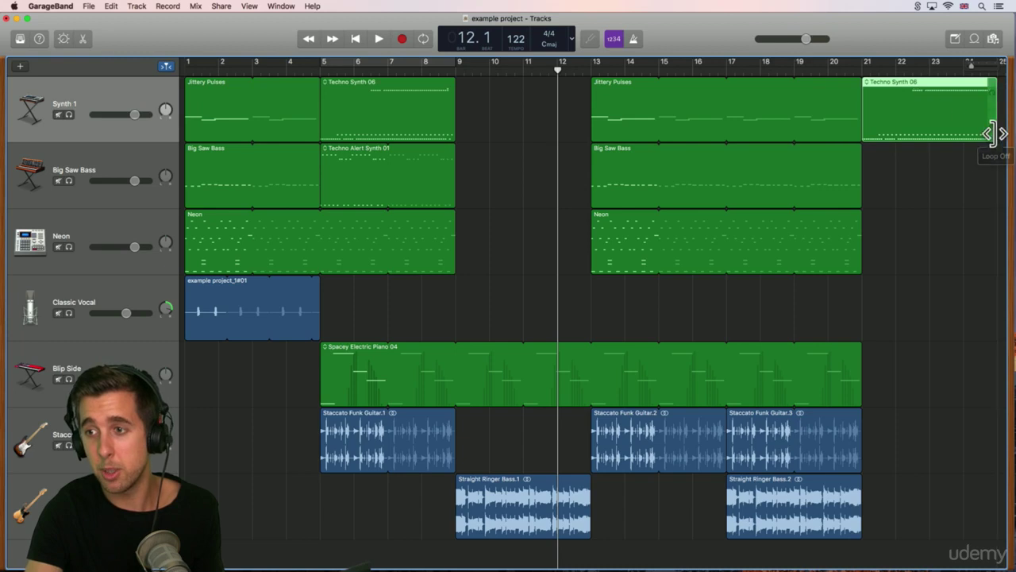
left_click_drag(992, 131, 931, 143)
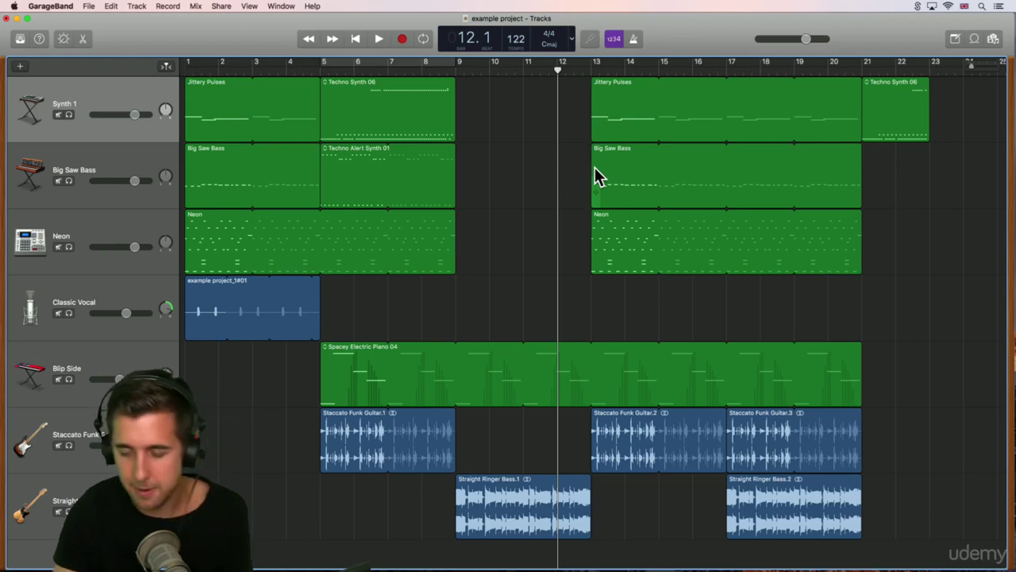
Step: Play the arrangement from the beginning and change the project key to D major during playback
key("Return")
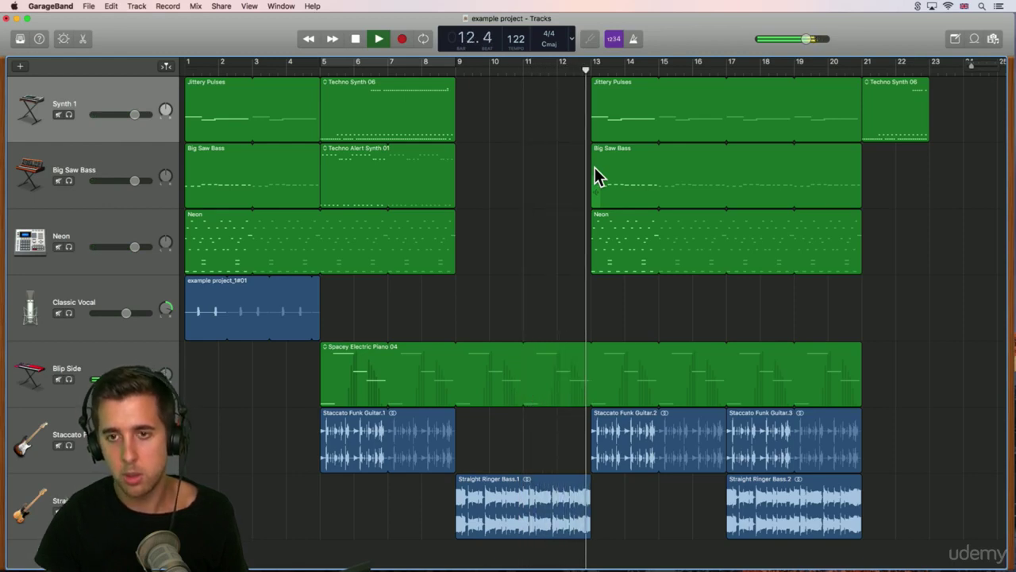
left_click(548, 44)
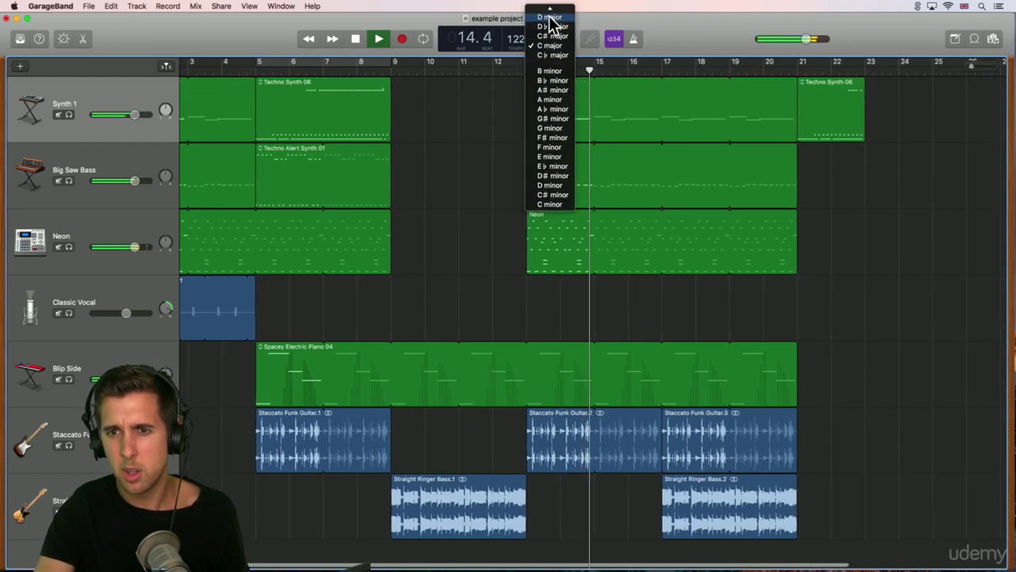
left_click(767, 29)
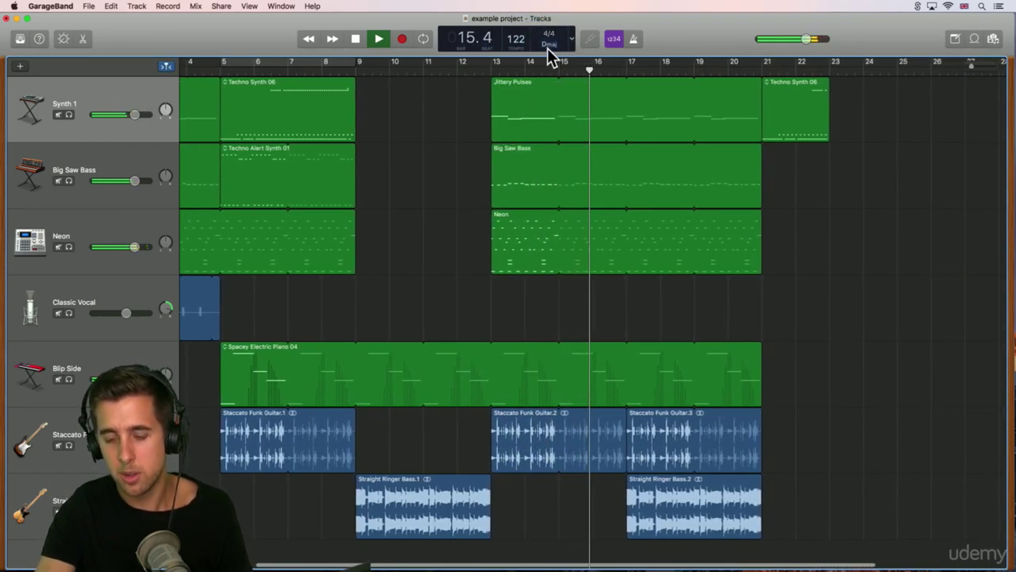
key("space")
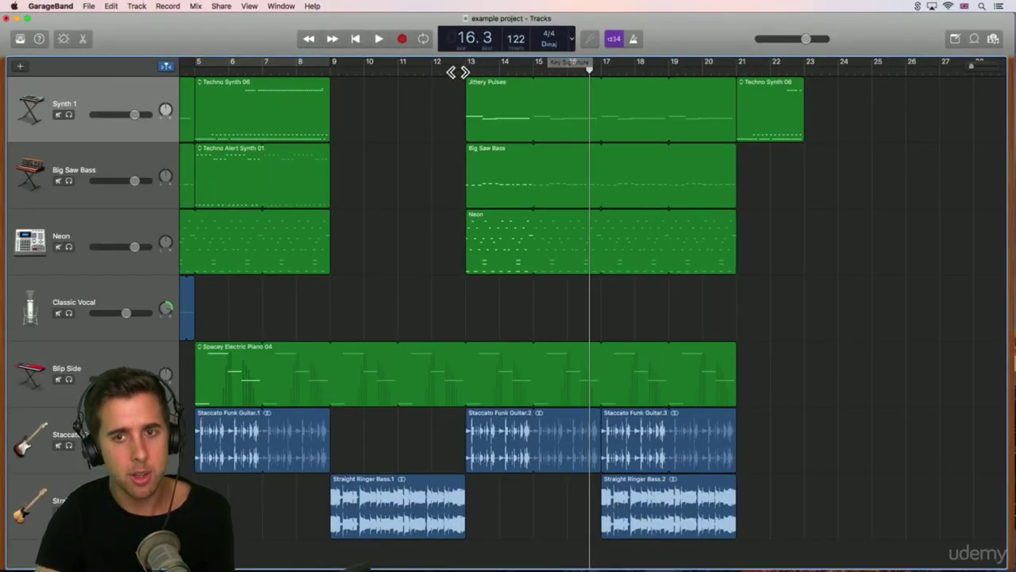
Step: Replay from just before bar 13 and set the project key back to C major
left_click(376, 80)
key("space")
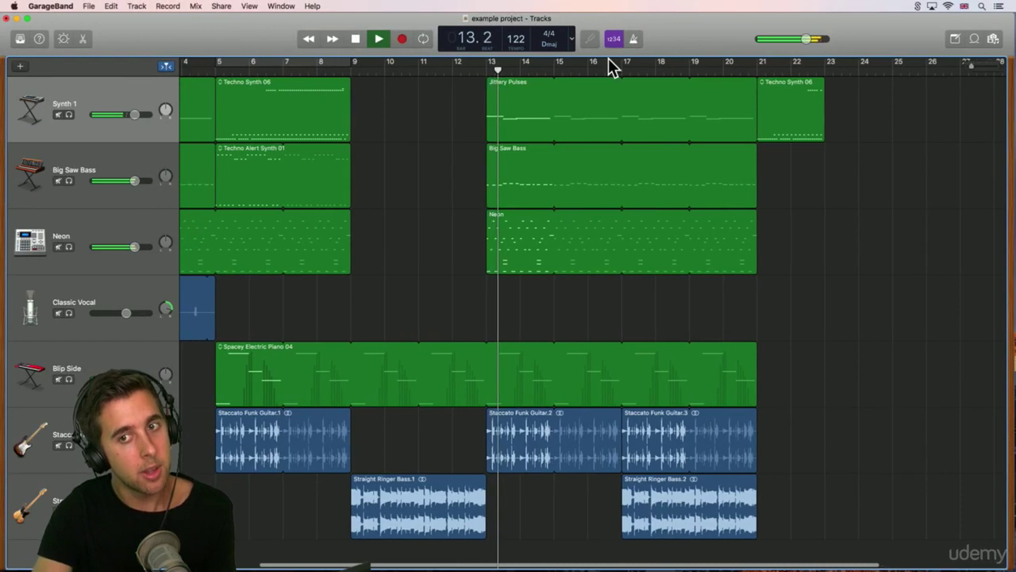
left_click(552, 46)
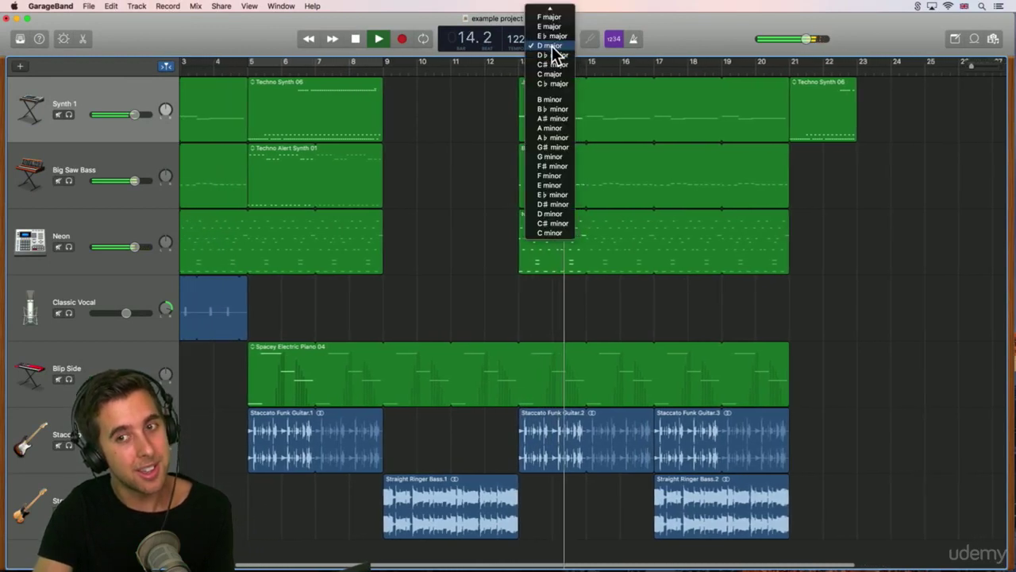
left_click(551, 74)
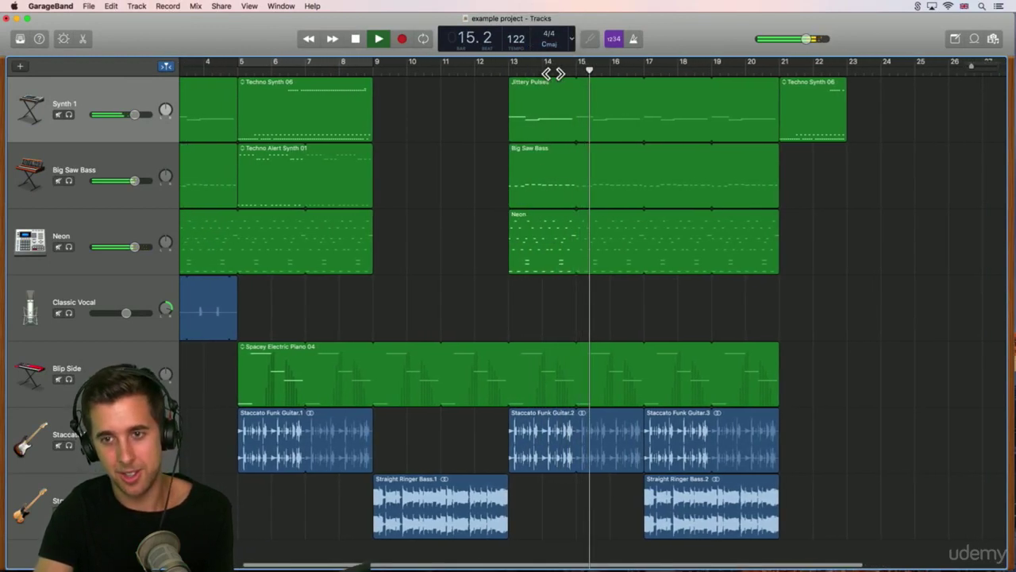
key("space")
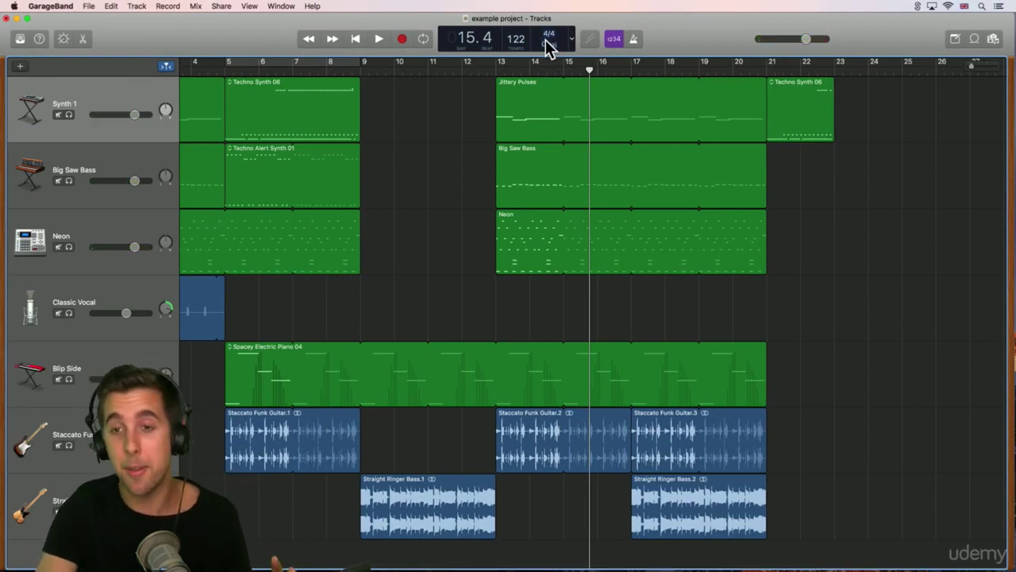
Step: Change the project key to F major and play the arrangement from just before bar 13
left_click(551, 46)
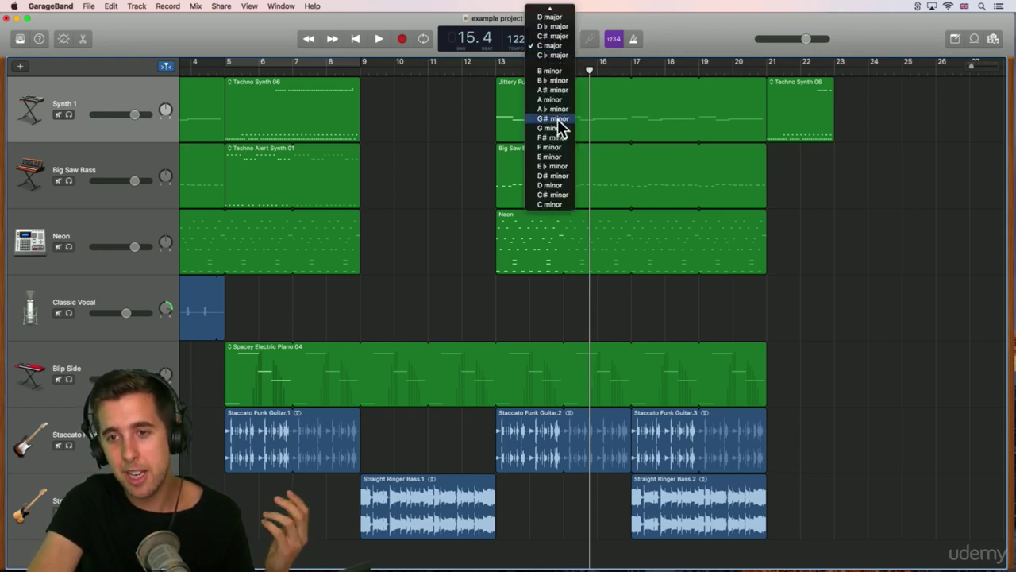
mouse_move(551, 10)
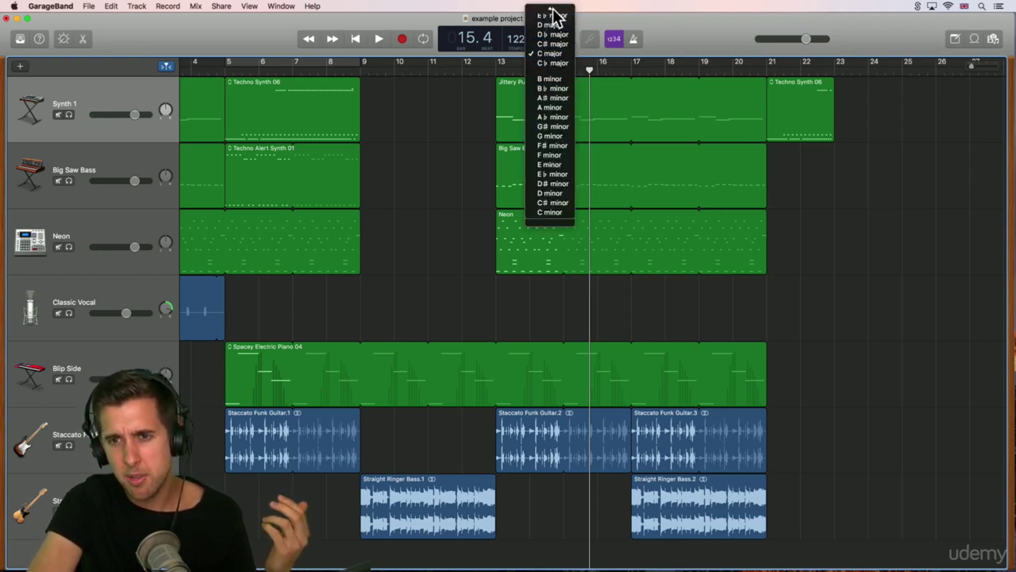
left_click(555, 44)
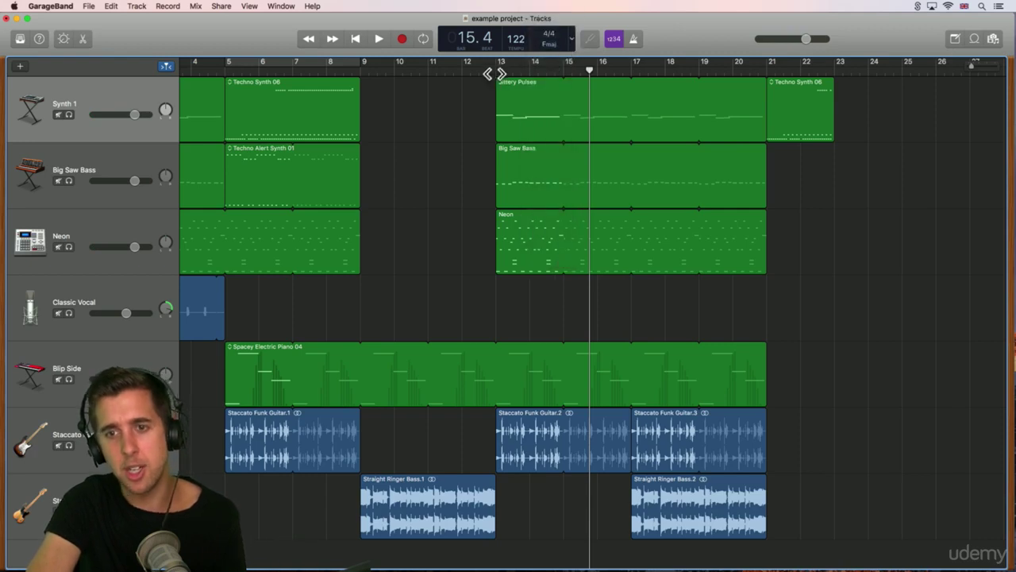
left_click(481, 74)
key("space")
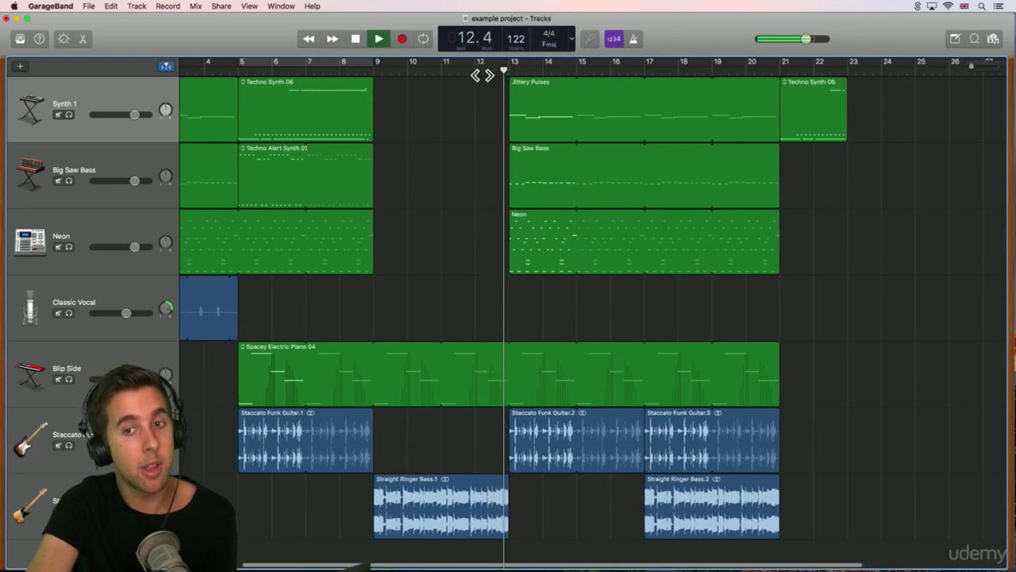
Step: Return the project key from F major to C major while the arrangement plays
left_click(567, 41)
left_click(549, 43)
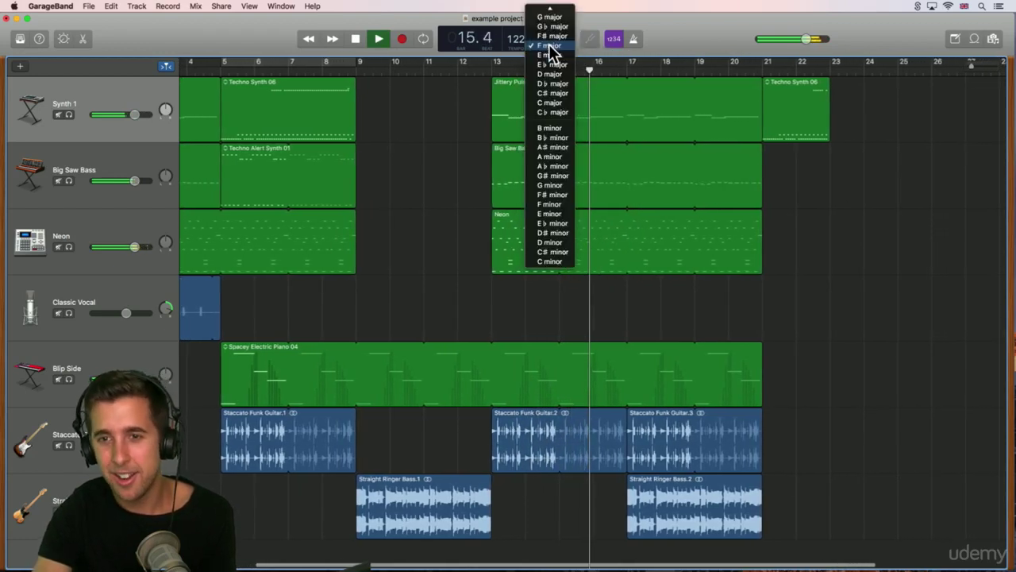
left_click(552, 102)
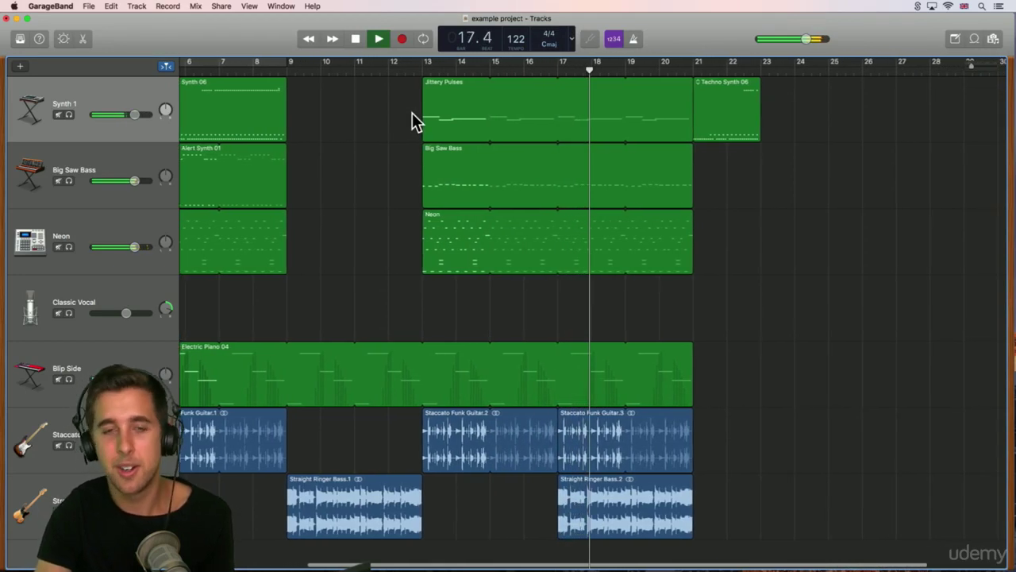
Step: Play the arrangement from just before bar 13 into the closing Techno Synth 06 region and review the whole timeline
key("space")
left_click(415, 70)
key("space")
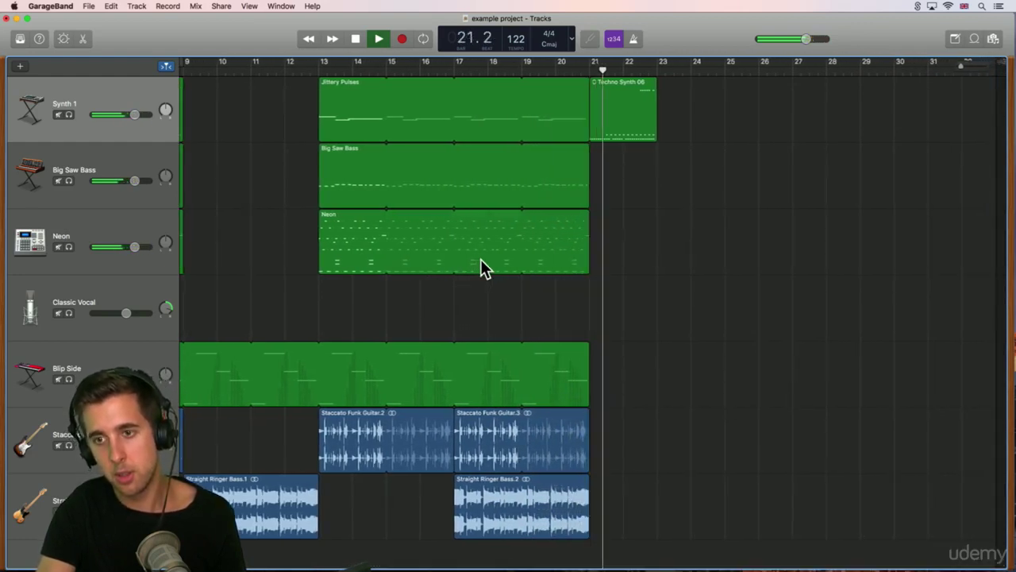
key("space")
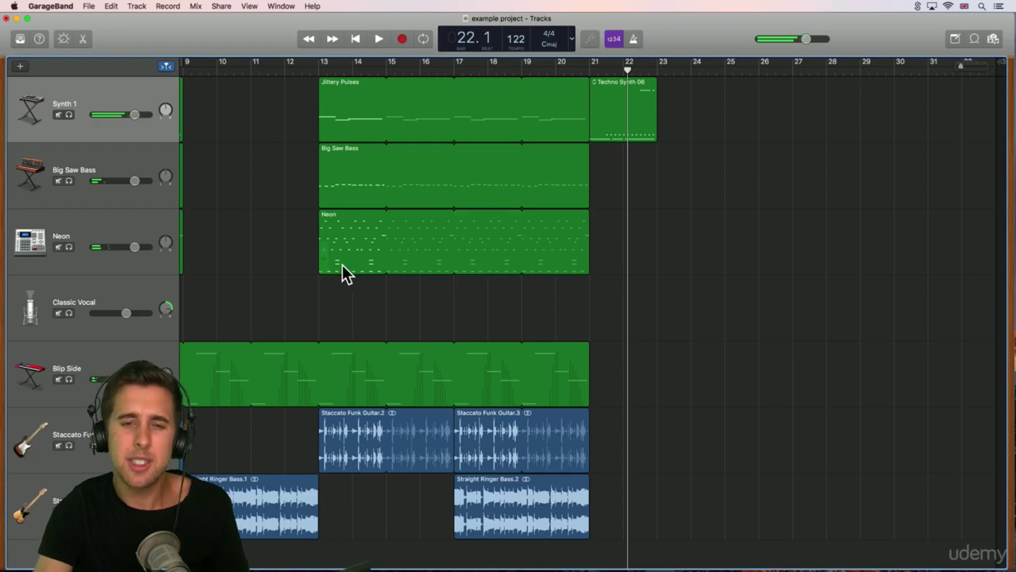
scroll(342, 266, "left", 10)
scroll(342, 265, "left", 2)
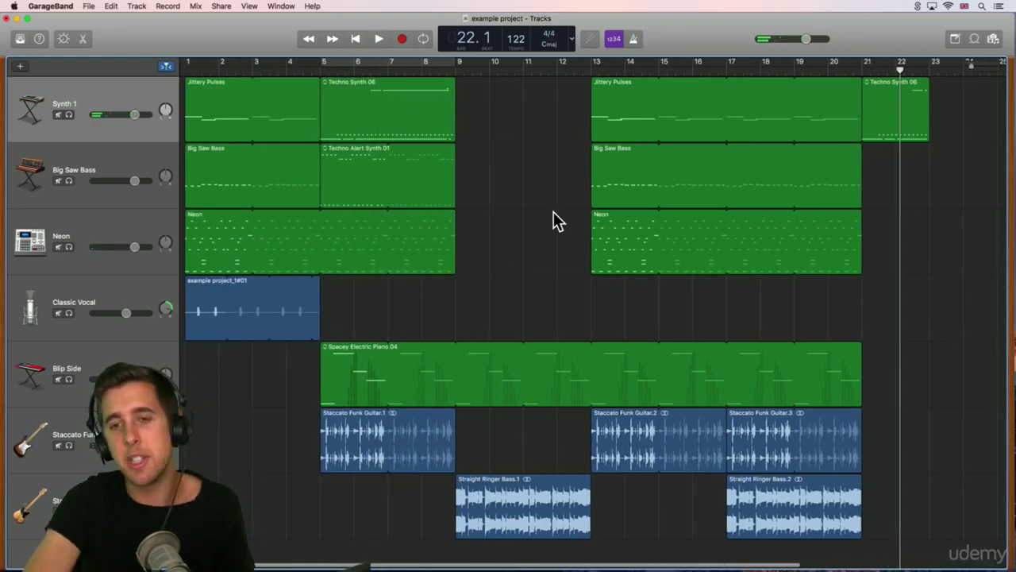